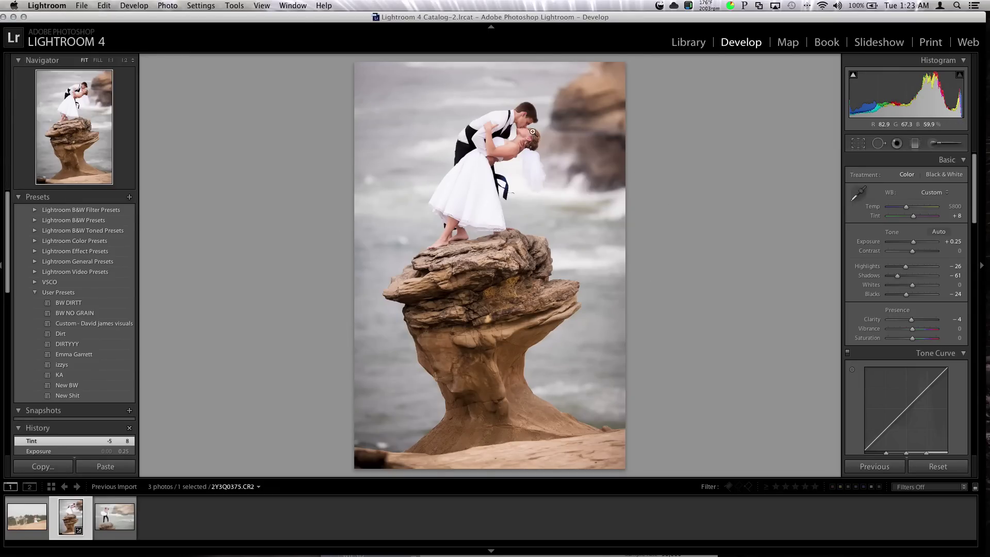
# - Reset all Develop adjustments on the photo of the couple on the rock
pyautogui.click(937, 466)
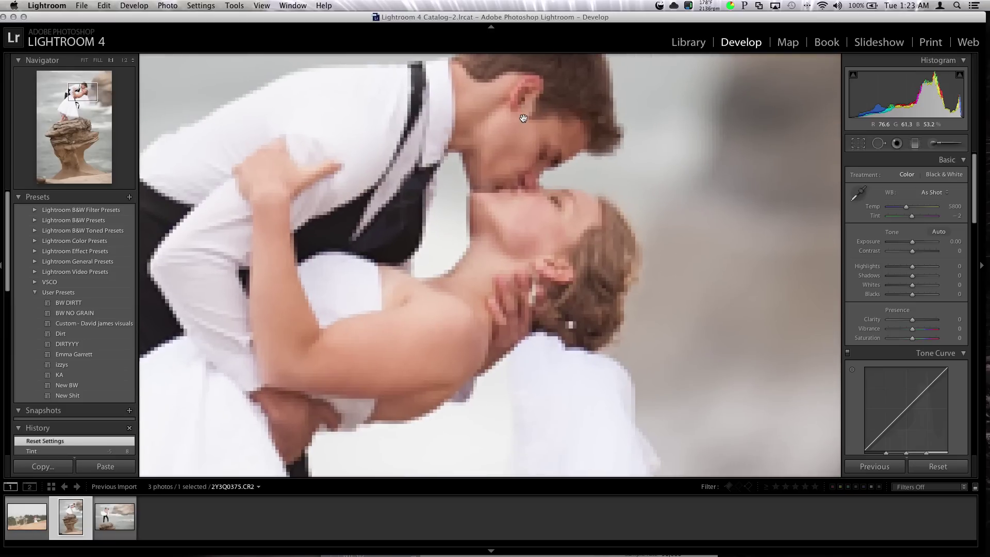
# - Examine the couple's faces, clothing and the lower parts of the photo at full magnification, and return to the full view
pyautogui.click(525, 118)
pyautogui.moveTo(545, 144); pyautogui.dragTo(565, 175)
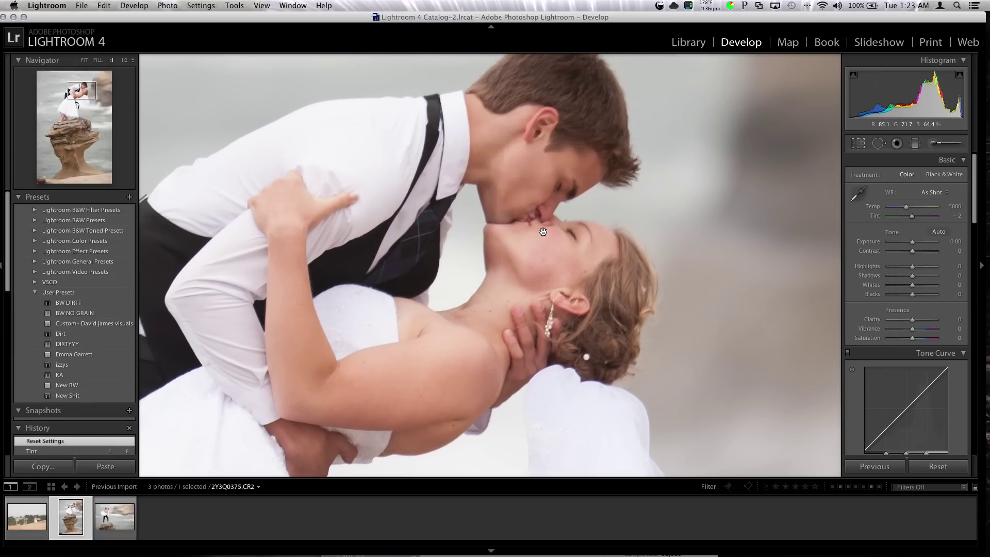
pyautogui.moveTo(516, 232); pyautogui.dragTo(533, 224)
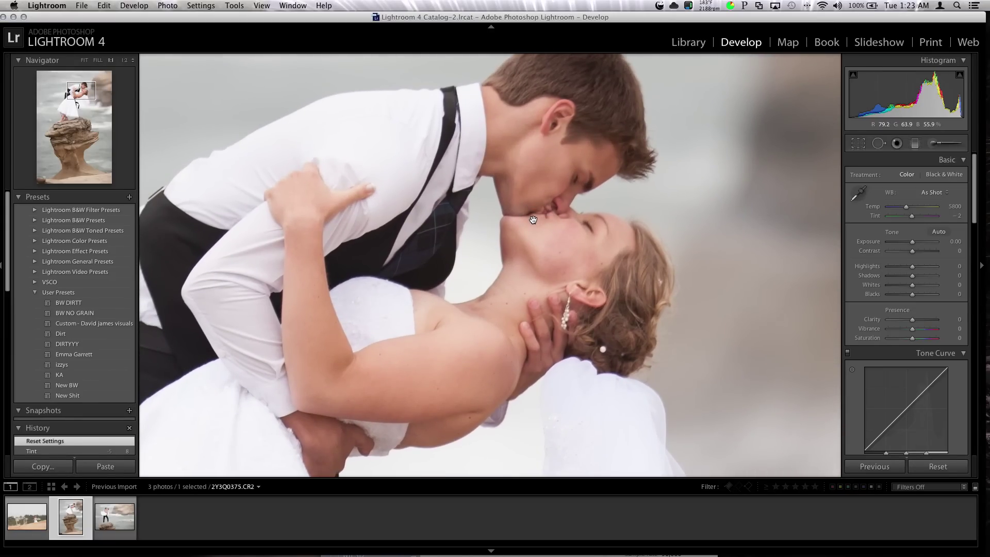
pyautogui.moveTo(532, 216); pyautogui.dragTo(499, 232)
pyautogui.moveTo(613, 110); pyautogui.dragTo(573, 177)
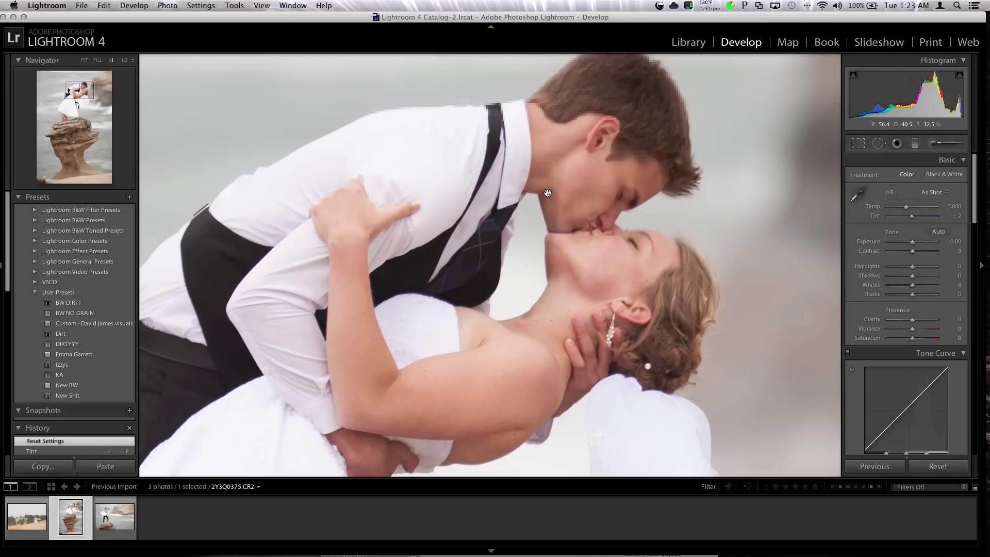
pyautogui.moveTo(266, 221)
pyautogui.mouseDown()
pyautogui.moveTo(302, 186)
pyautogui.moveTo(412, 139)
pyautogui.moveTo(307, 60)
pyautogui.mouseUp()
pyautogui.moveTo(330, 247)
pyautogui.mouseDown()
pyautogui.moveTo(332, 157)
pyautogui.moveTo(394, 143)
pyautogui.moveTo(413, 55)
pyautogui.mouseUp()
pyautogui.moveTo(413, 170); pyautogui.dragTo(413, 103)
pyautogui.moveTo(440, 356)
pyautogui.mouseDown()
pyautogui.moveTo(440, 222)
pyautogui.moveTo(519, 221)
pyautogui.mouseUp()
pyautogui.click(520, 220)
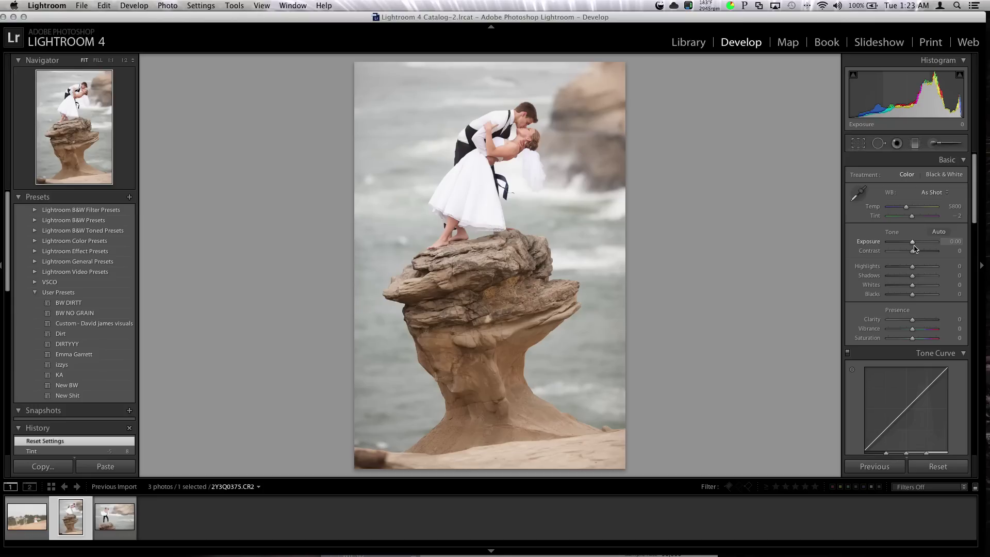
# - Set the photo's Exposure to +0.10 and Shadows to −65
pyautogui.press('Up')
pyautogui.press('Up')
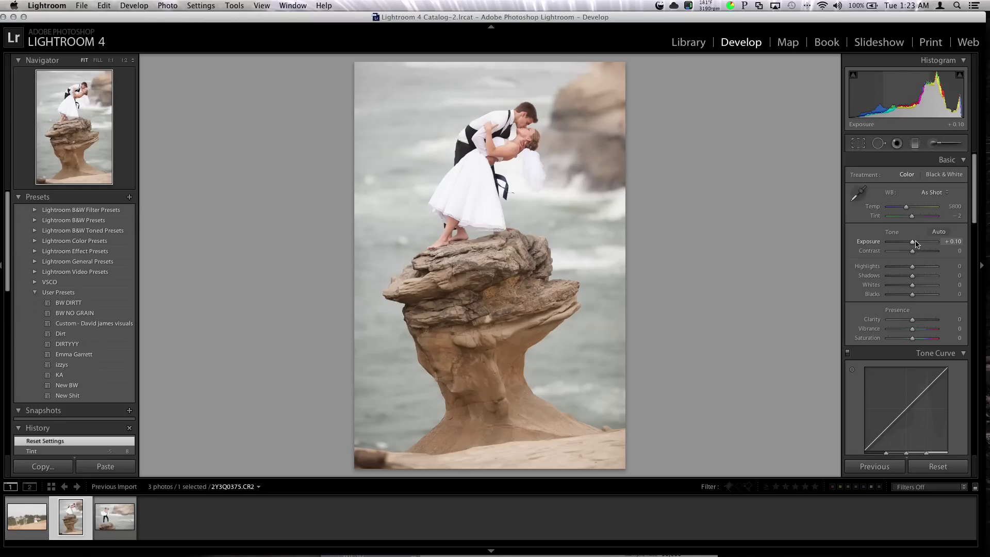
pyautogui.press('Down')
pyautogui.press('Down')
pyautogui.press('Down')
pyautogui.press('Down')
pyautogui.press('Down')
pyautogui.press('Down')
pyautogui.press('Down')
pyautogui.press('Down')
pyautogui.press('Down')
pyautogui.press('Down')
pyautogui.press('Down')
pyautogui.press('Down')
pyautogui.press('Down')
pyautogui.press('Down')
pyautogui.press('Down')
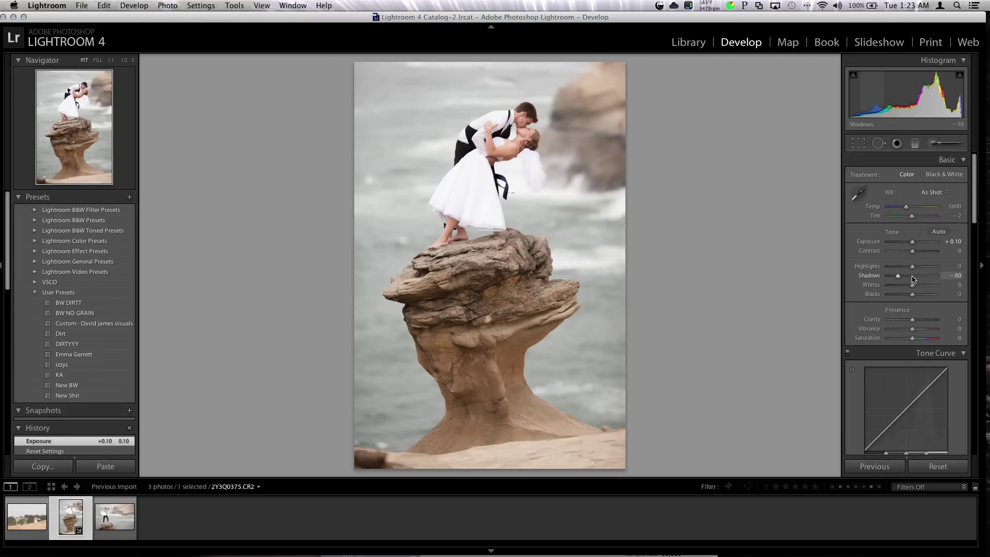
pyautogui.press('Up')
pyautogui.press('Down')
pyautogui.press('Down')
# - Set the photo's Blacks to −30 and Whites to +5
pyautogui.press('Down')
pyautogui.press('Down')
pyautogui.press('Down')
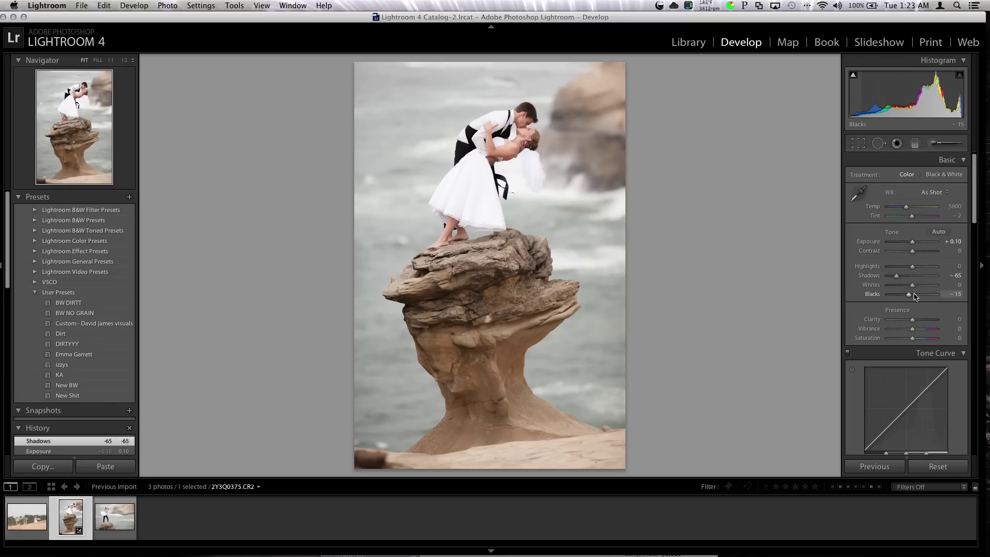
pyautogui.press('Down')
pyautogui.press('Up')
pyautogui.press('Up')
pyautogui.press('Up')
pyautogui.press('Up')
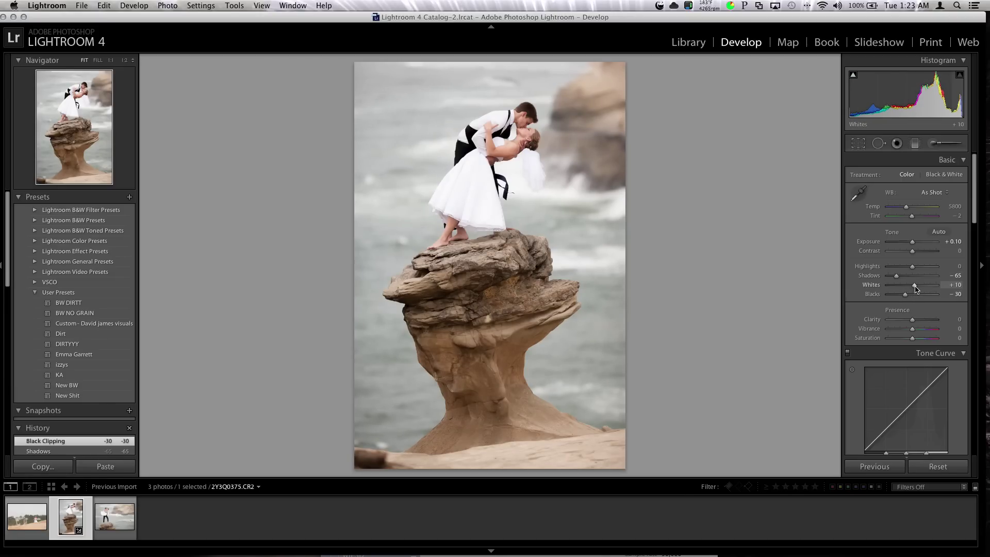
pyautogui.press('Down')
pyautogui.press('Down')
pyautogui.press('Down')
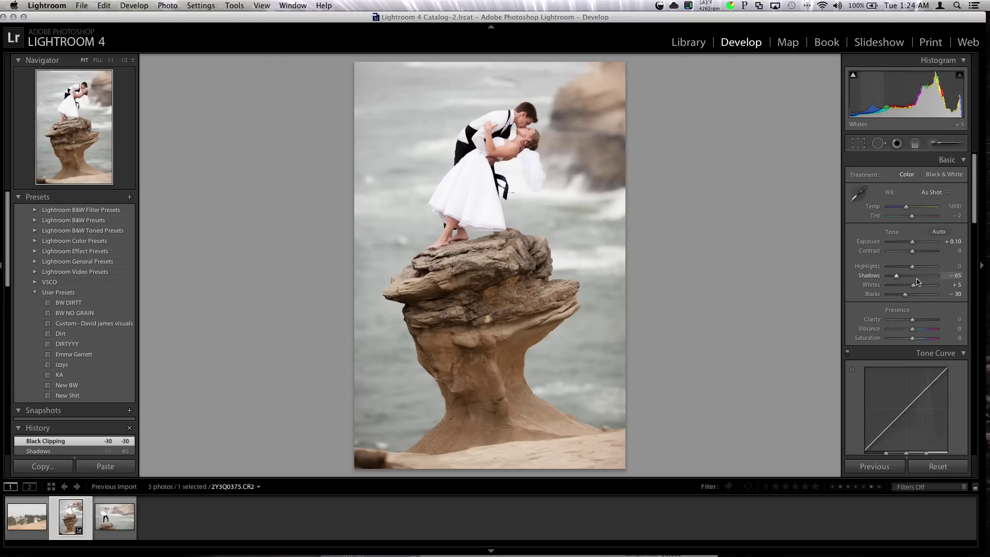
# - Set the photo's Highlights to −10 and Clarity to +10
pyautogui.press('Down')
pyautogui.press('Down')
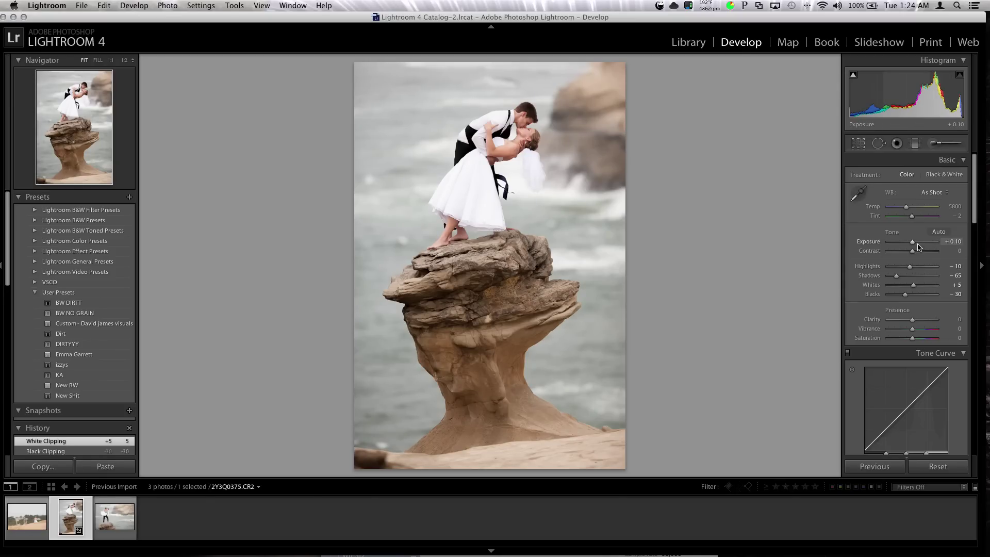
pyautogui.press('Up')
pyautogui.press('Up')
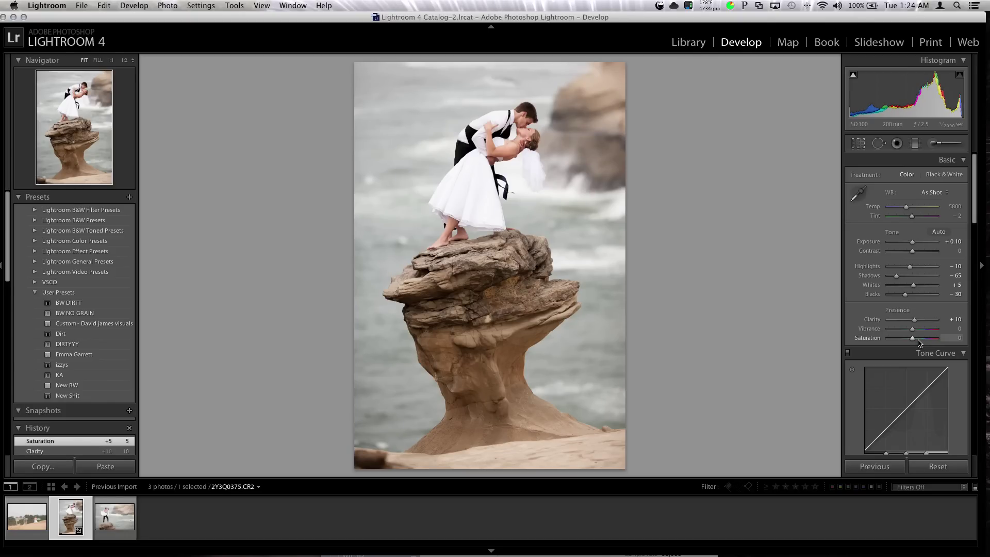
# - Raise the Blue saturation in the HSL adjustments to +100
pyautogui.scroll(-5, 919, 343)
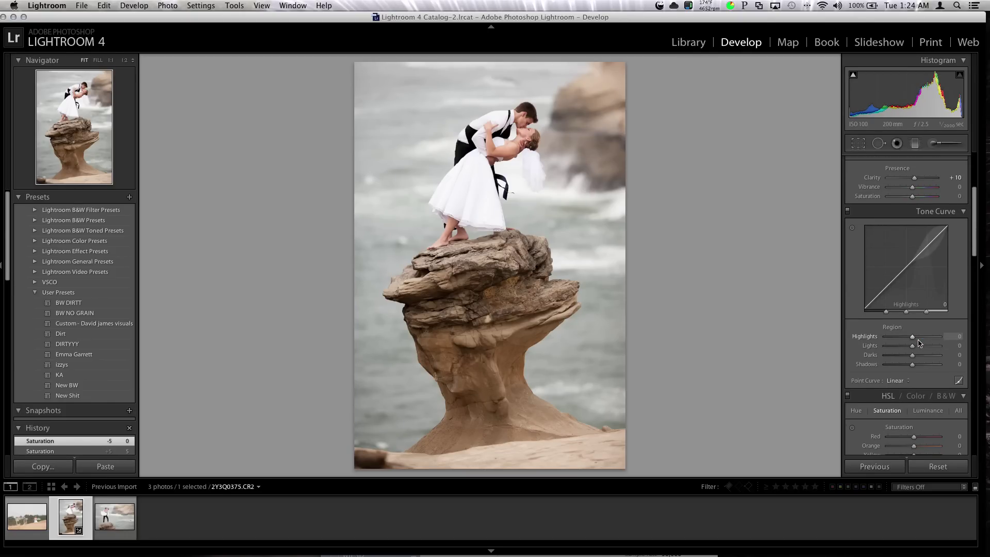
pyautogui.press('XF86AudioLowerVolume')
pyautogui.scroll(-9, 918, 343)
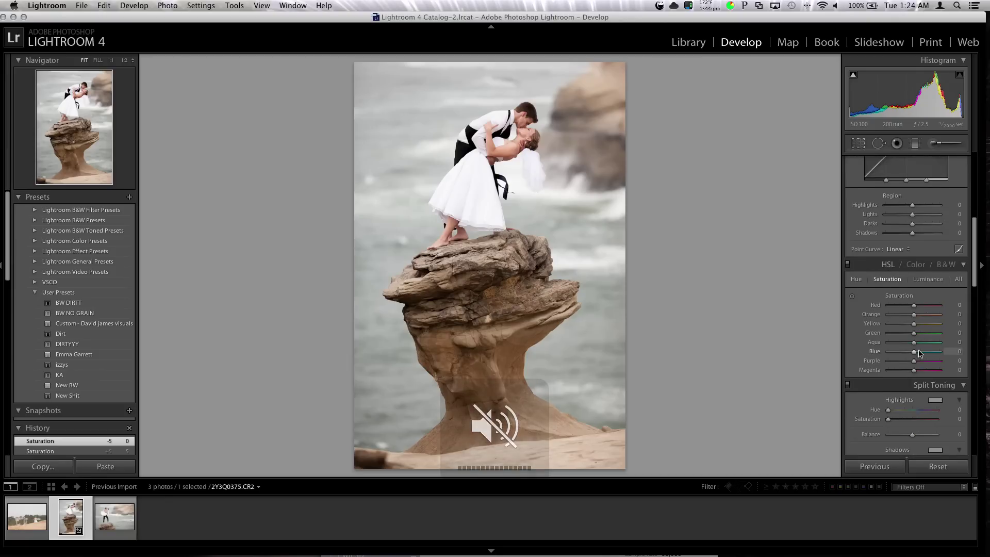
pyautogui.moveTo(913, 236); pyautogui.dragTo(936, 243)
pyautogui.moveTo(956, 244); pyautogui.dragTo(956, 244)
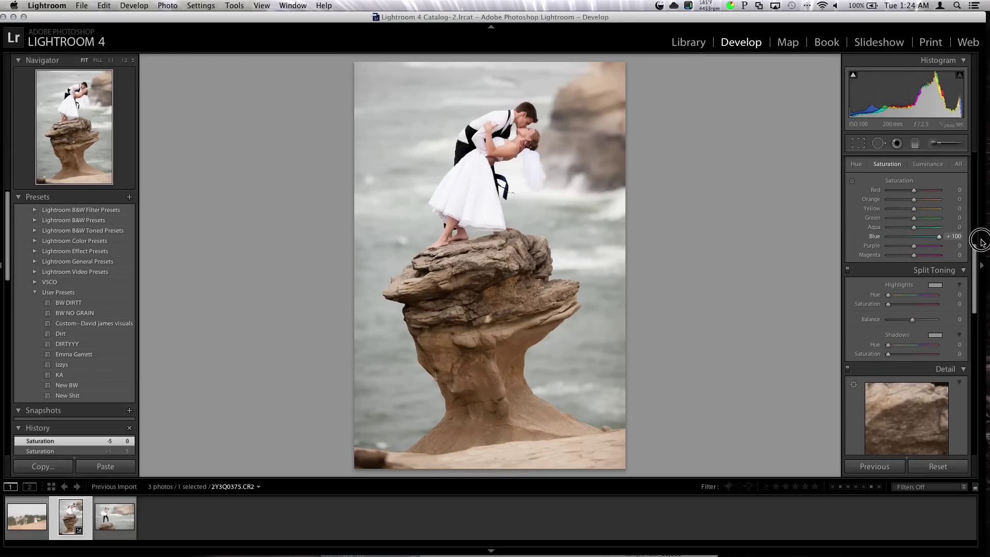
# - Set the sharpening Amount to 61
pyautogui.scroll(-5, 914, 350)
pyautogui.moveTo(896, 363); pyautogui.dragTo(908, 365)
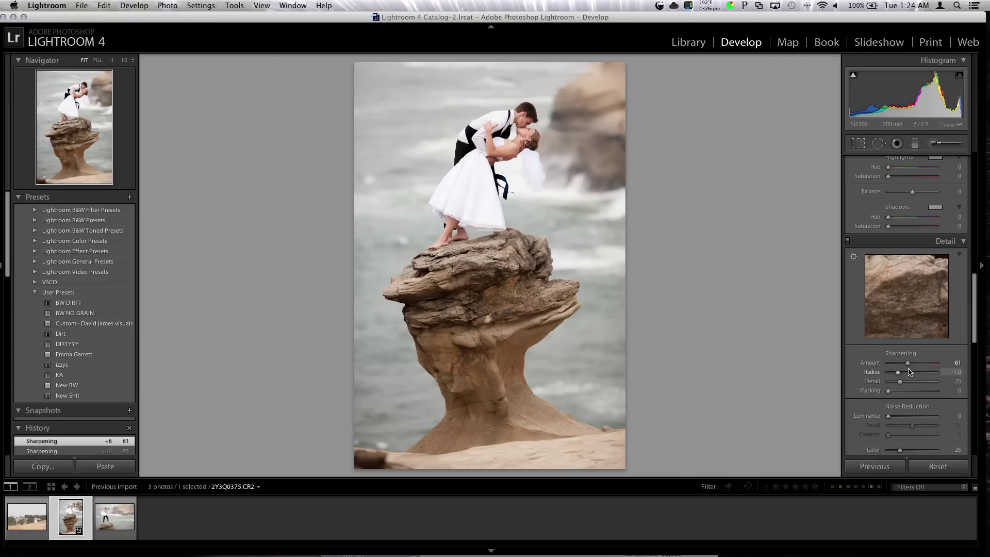
# - Add a post-crop vignette with an Amount of −15
pyautogui.scroll(-5, 911, 376)
pyautogui.scroll(-5, 913, 387)
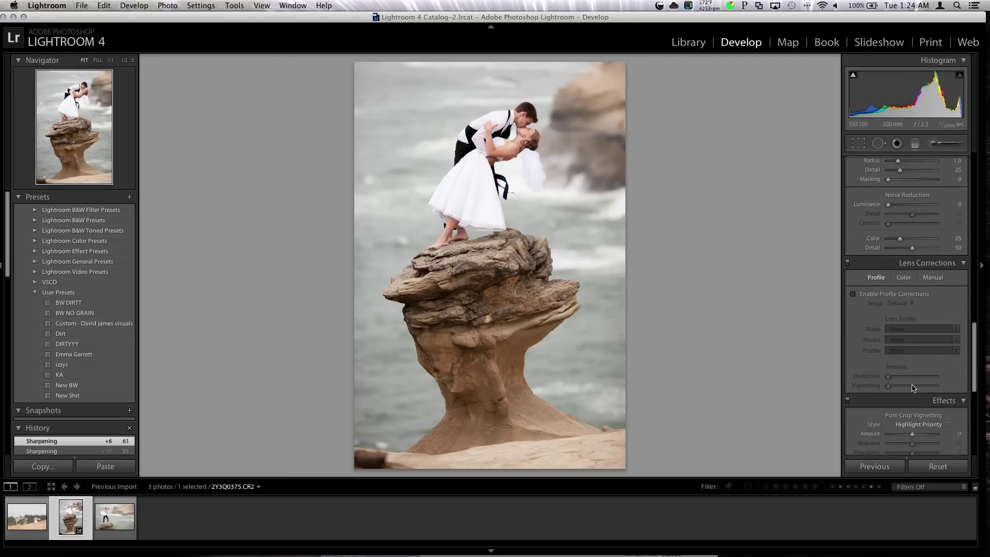
pyautogui.press('Down')
pyautogui.press('Down')
pyautogui.press('Down')
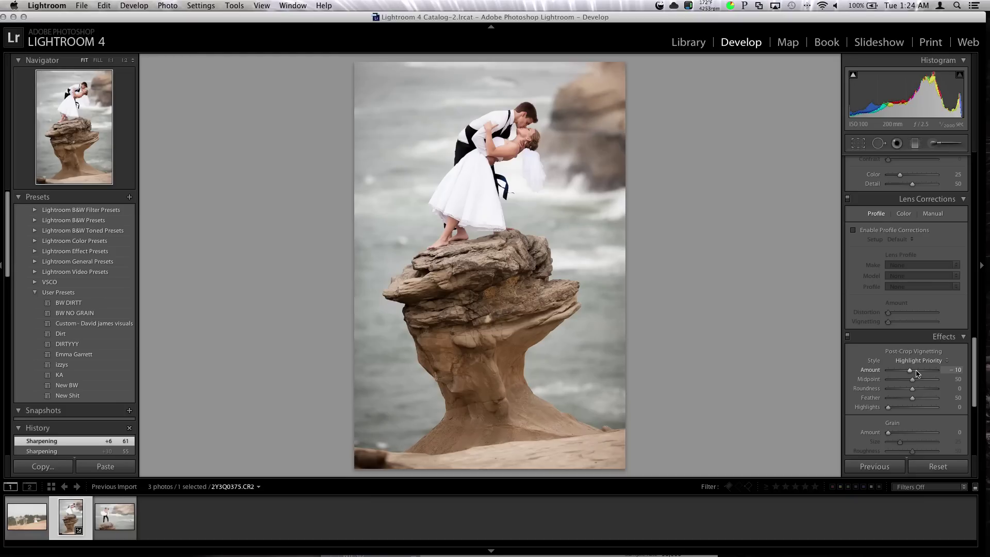
pyautogui.press('Down')
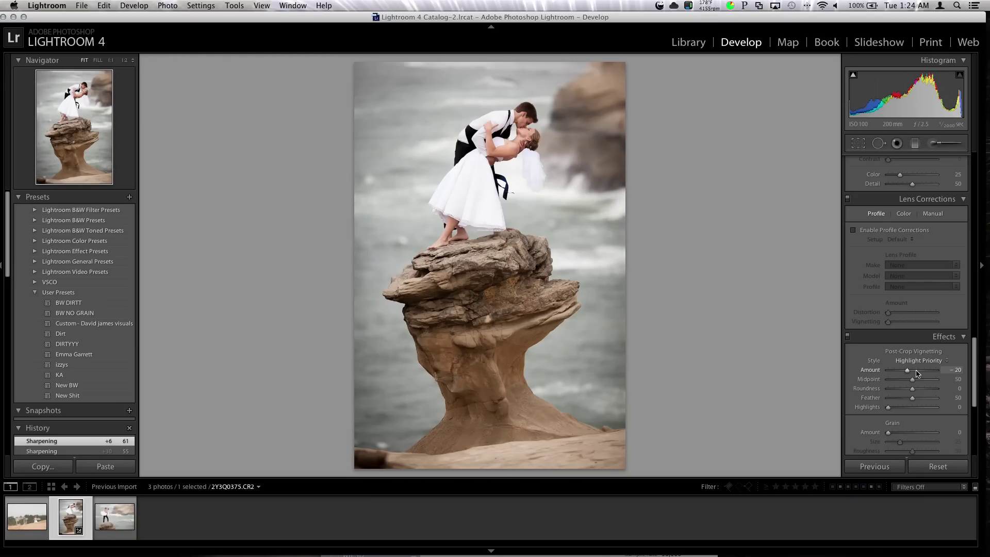
pyautogui.press('Up')
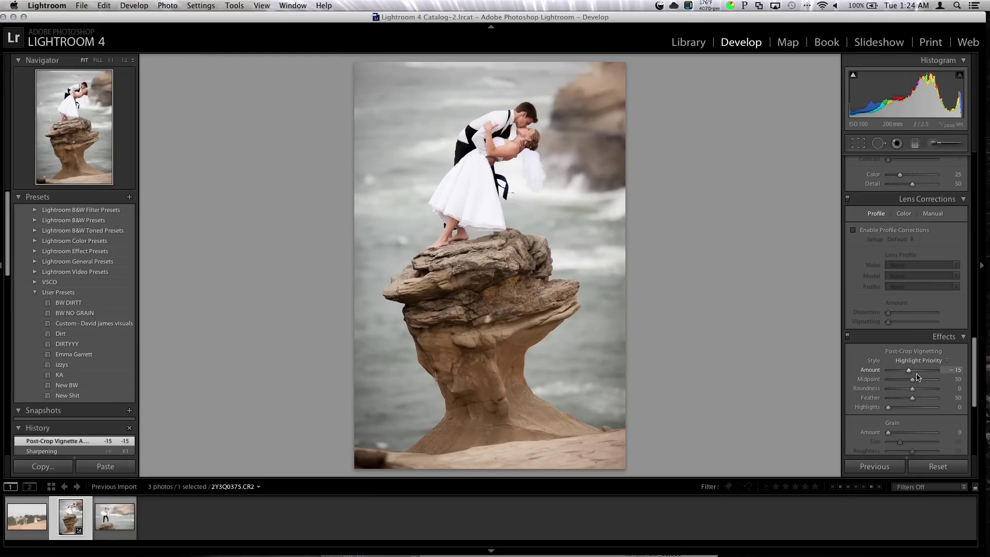
# - Set the white balance to Temp 6150 and Tint +3, and the Basic Shadows to −55 and Clarity to +5
pyautogui.press('super+1')
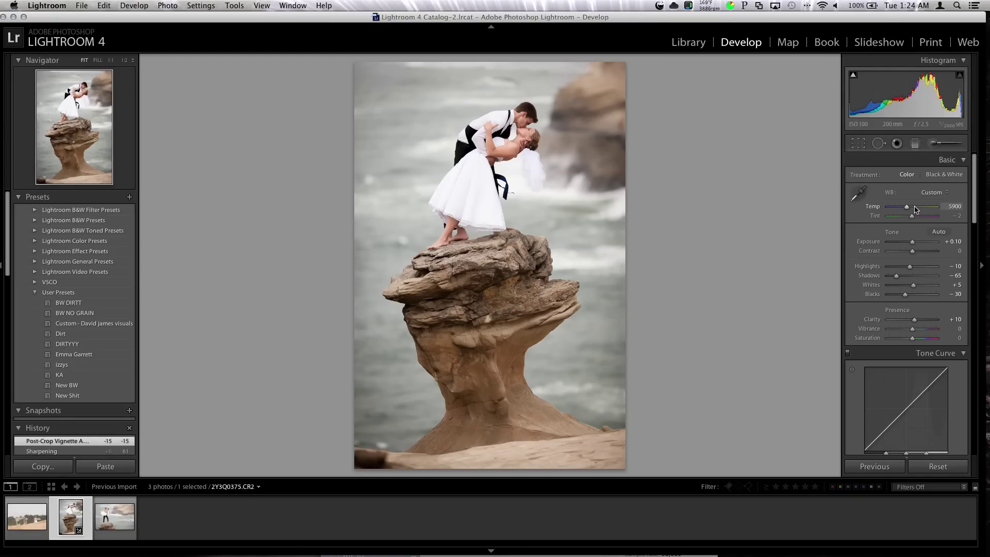
pyautogui.press('Up')
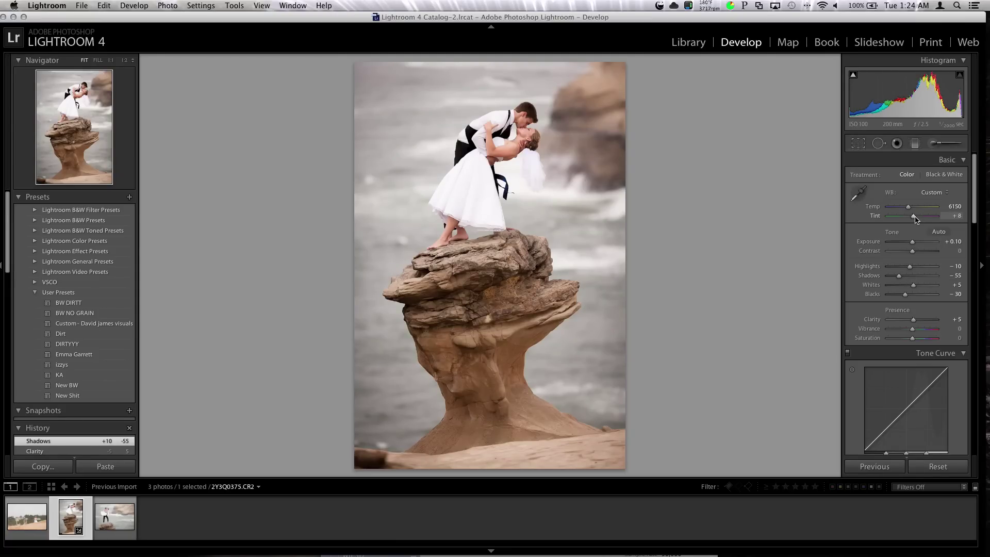
# - Paint an Adjustment Brush mask over the couple's faces with Temp and Tint at 0 and Exposure at 0.51
pyautogui.click(523, 118)
pyautogui.moveTo(538, 126); pyautogui.dragTo(575, 164)
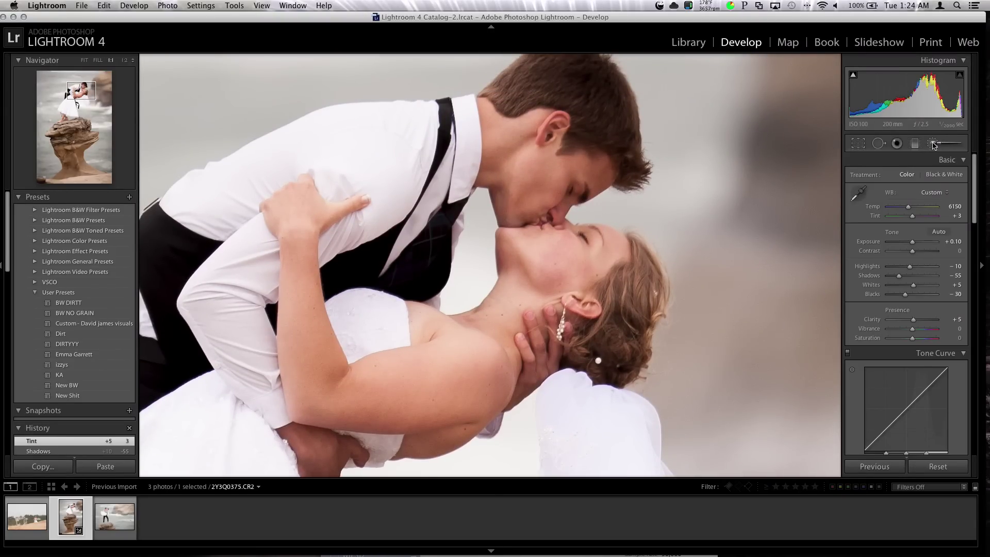
pyautogui.click(934, 144)
pyautogui.doubleClick(932, 196)
pyautogui.doubleClick(925, 187)
pyautogui.moveTo(918, 214); pyautogui.dragTo(923, 213)
pyautogui.scroll(3, 553, 164)
pyautogui.moveTo(553, 164)
pyautogui.mouseDown()
pyautogui.moveTo(546, 159)
pyautogui.moveTo(554, 162)
pyautogui.moveTo(520, 211)
pyautogui.moveTo(551, 258)
pyautogui.moveTo(578, 242)
pyautogui.mouseUp()
pyautogui.scroll(-1, 532, 178)
pyautogui.moveTo(918, 213); pyautogui.dragTo(915, 217)
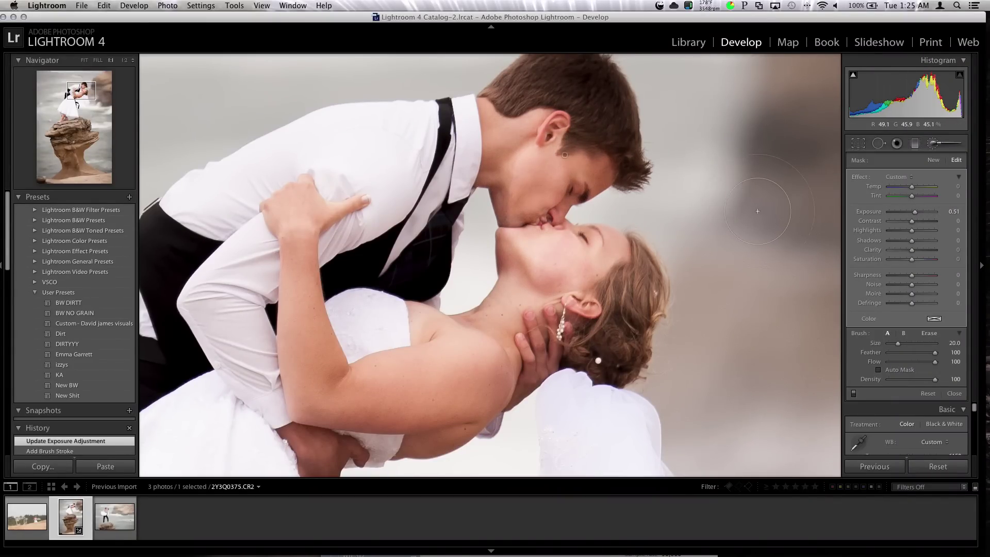
# - Reset the face brush's Exposure to 0, set its Shadows to 70, and close the Adjustment Brush
pyautogui.press('z')
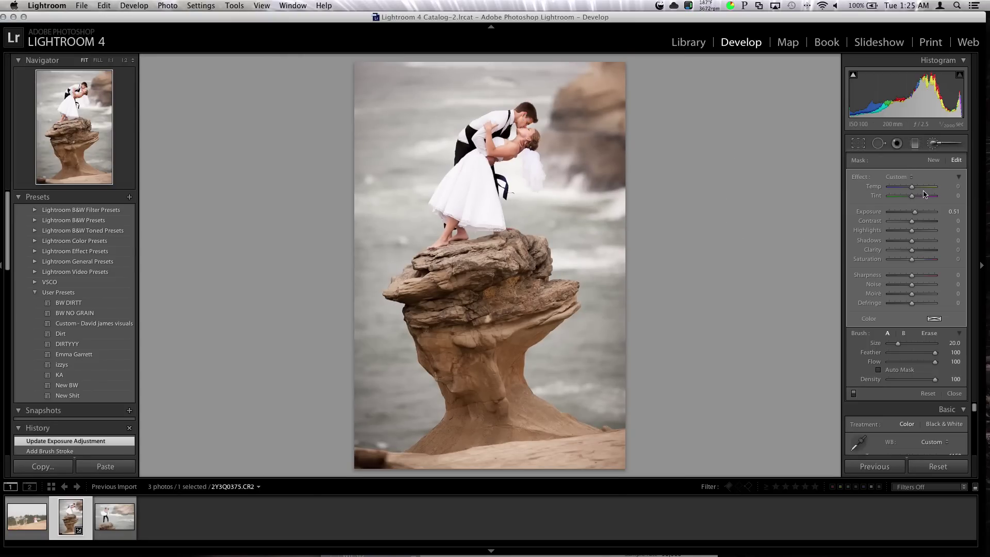
pyautogui.doubleClick(914, 212)
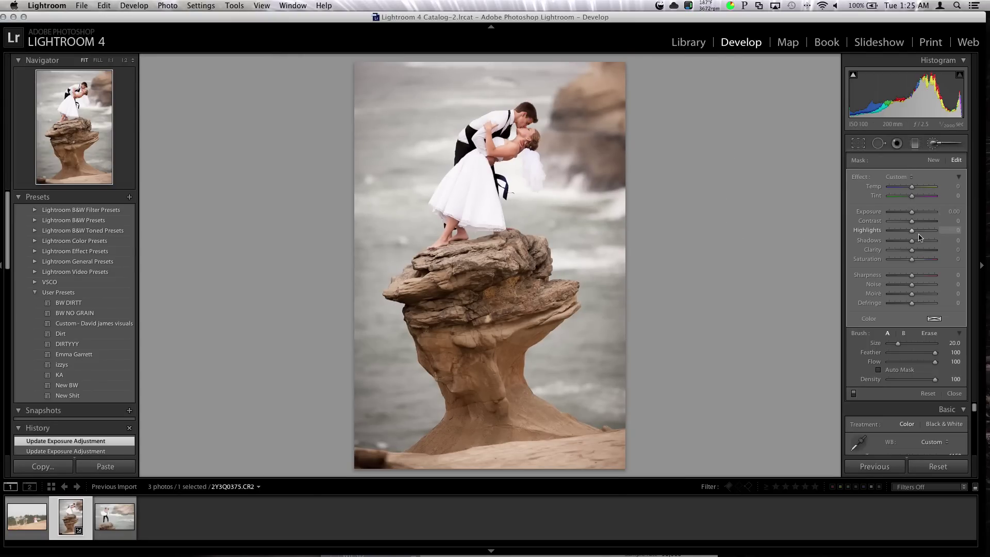
pyautogui.moveTo(915, 241); pyautogui.dragTo(928, 247)
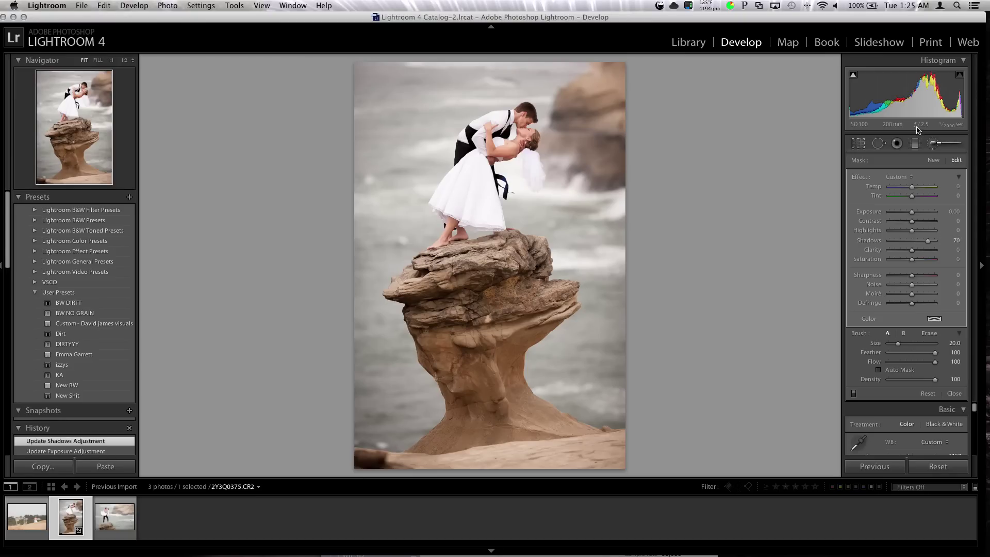
pyautogui.click(935, 150)
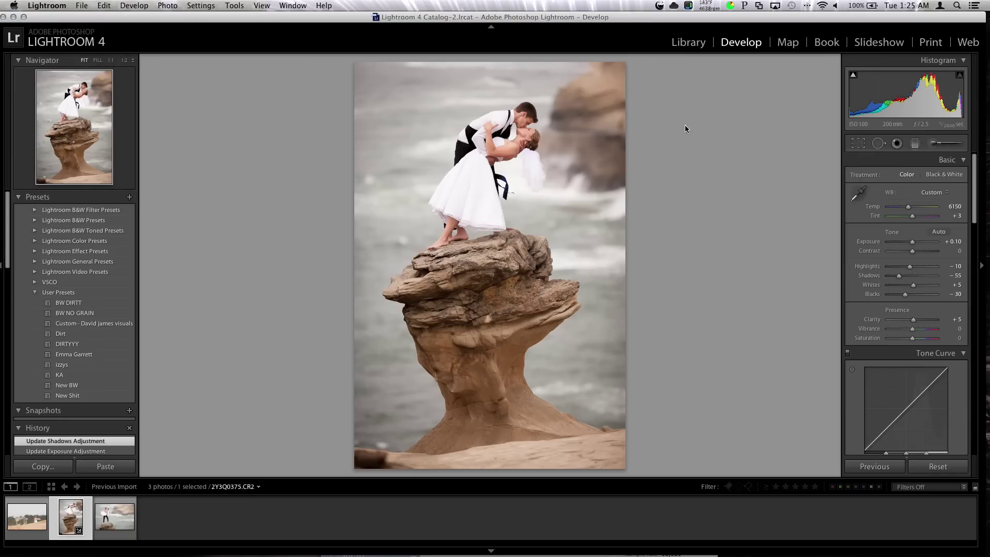
# - Paint a new Adjustment Brush mask over the background rock and set its Exposure to 4.00
pyautogui.click(932, 144)
pyautogui.moveTo(611, 91)
pyautogui.mouseDown()
pyautogui.moveTo(601, 170)
pyautogui.moveTo(572, 134)
pyautogui.moveTo(588, 155)
pyautogui.mouseUp()
pyautogui.moveTo(626, 113); pyautogui.dragTo(626, 113)
pyautogui.moveTo(917, 211); pyautogui.dragTo(945, 214)
# - Try to extend the bright brush mask over the foreground rock, and undo those strokes
pyautogui.moveTo(608, 88); pyautogui.dragTo(448, 471)
pyautogui.moveTo(376, 319); pyautogui.dragTo(554, 44)
pyautogui.press('super+z')
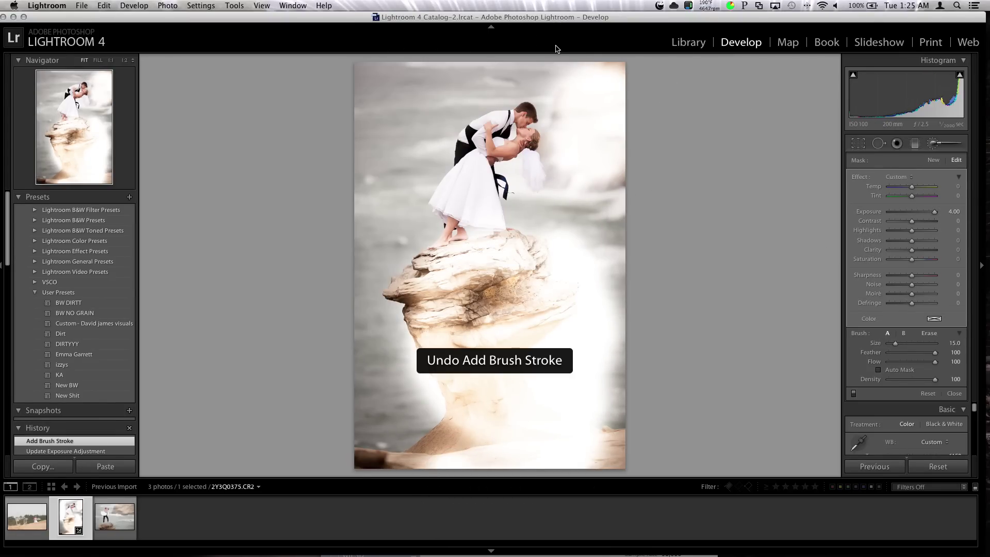
pyautogui.press('super+z')
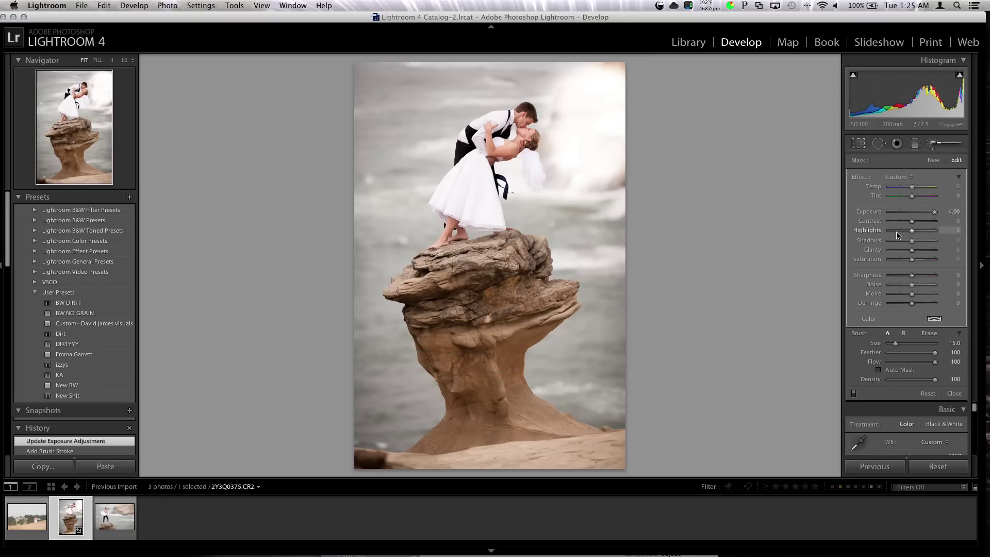
# - Set the background rock brush to Exposure 0, Clarity 83 and Temp 22
pyautogui.click(912, 212)
pyautogui.moveTo(912, 213); pyautogui.dragTo(918, 214)
pyautogui.doubleClick(918, 212)
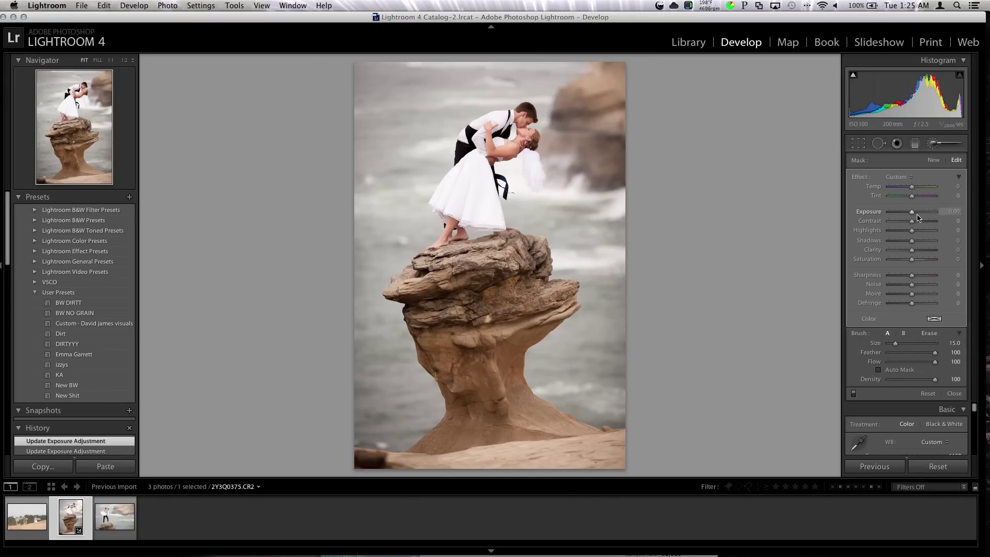
pyautogui.moveTo(911, 250); pyautogui.dragTo(932, 250)
pyautogui.moveTo(911, 187); pyautogui.dragTo(915, 216)
pyautogui.doubleClick(915, 214)
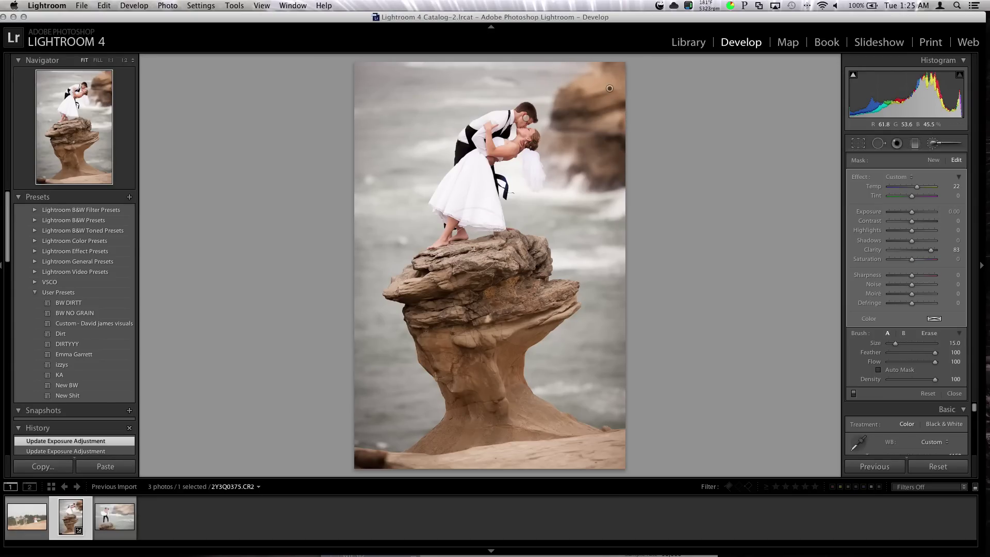
# - Paint a new brush mask over the foreground rock, with Exposure reset to 0 and Clarity set to 61
pyautogui.click(932, 161)
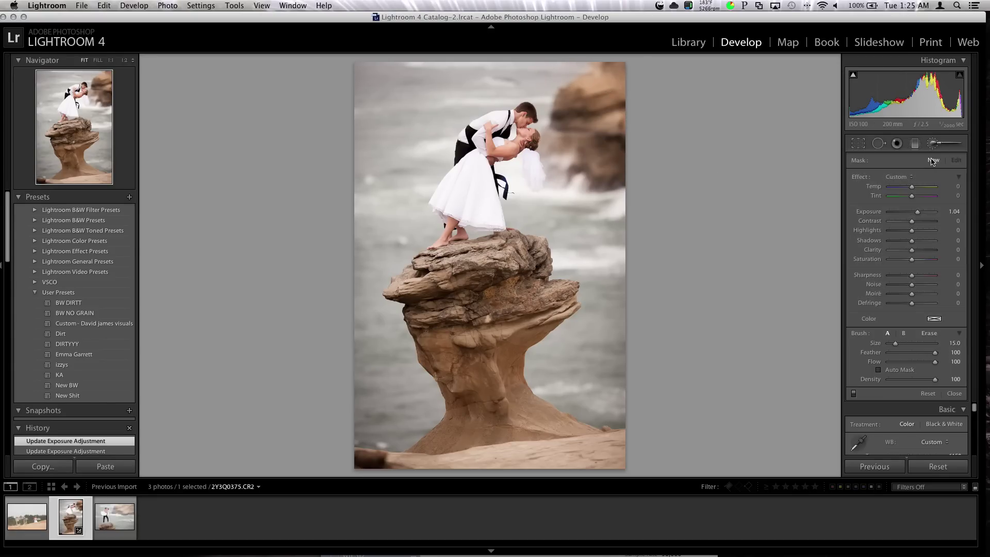
pyautogui.moveTo(524, 260)
pyautogui.mouseDown()
pyautogui.moveTo(473, 298)
pyautogui.moveTo(421, 291)
pyautogui.moveTo(504, 320)
pyautogui.moveTo(547, 308)
pyautogui.moveTo(487, 341)
pyautogui.moveTo(459, 337)
pyautogui.moveTo(492, 427)
pyautogui.moveTo(454, 430)
pyautogui.moveTo(567, 422)
pyautogui.mouseUp()
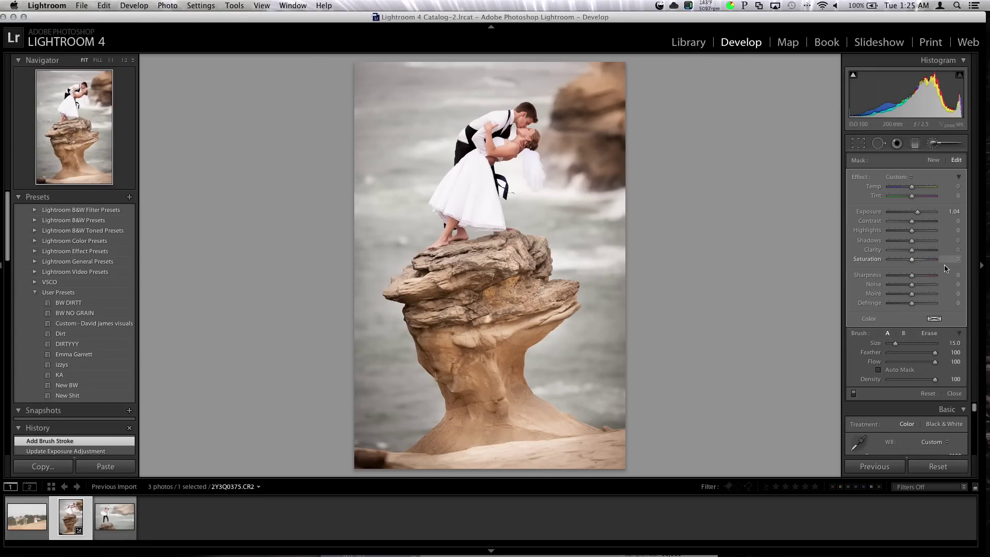
pyautogui.doubleClick(920, 211)
pyautogui.moveTo(911, 249); pyautogui.dragTo(925, 250)
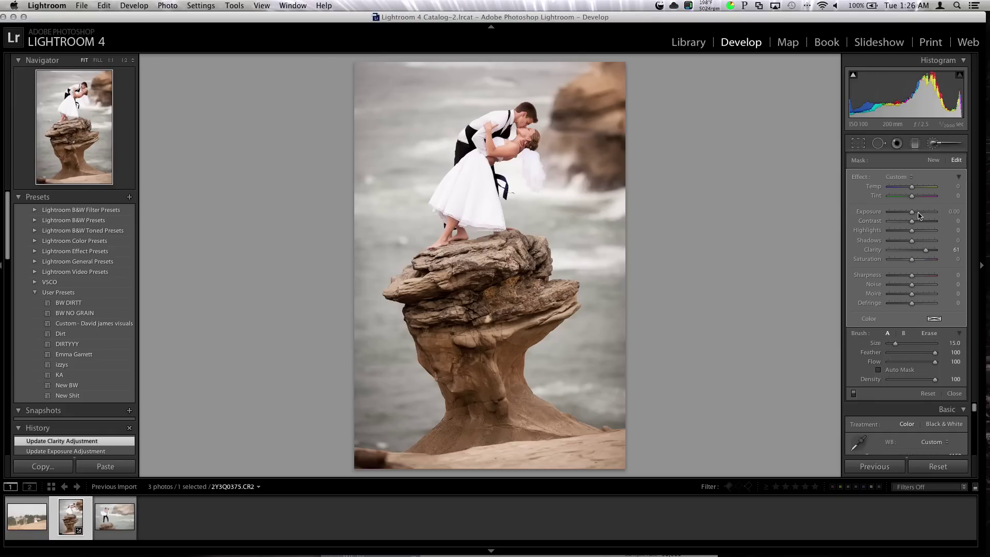
# - Warm the foreground rock by setting its brush mask's Temp to 21
pyautogui.moveTo(917, 190); pyautogui.dragTo(915, 190)
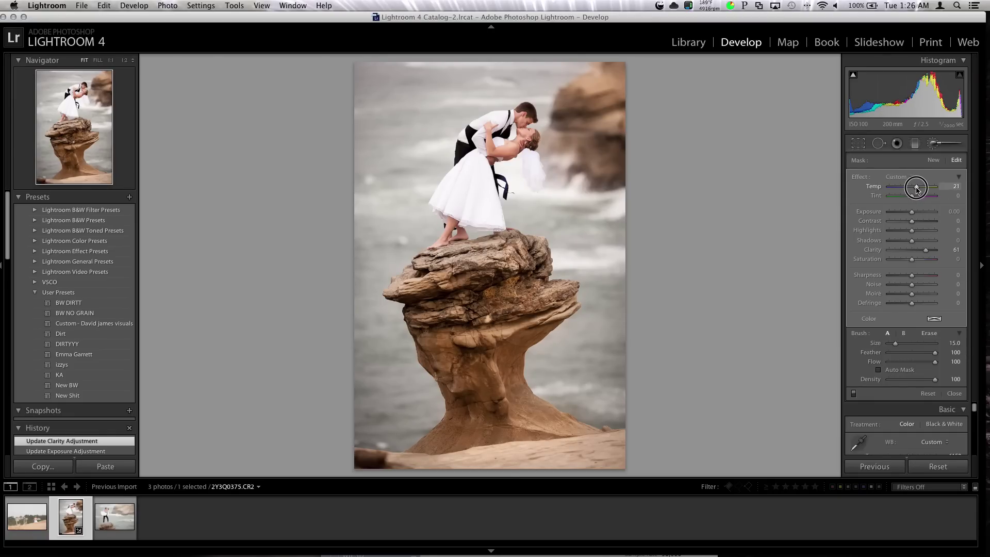
# - Paint a new brush mask across the rock ledge at the photo's lower edge and adjust its Exposure and Clarity
pyautogui.click(935, 161)
pyautogui.moveTo(615, 443); pyautogui.dragTo(374, 449)
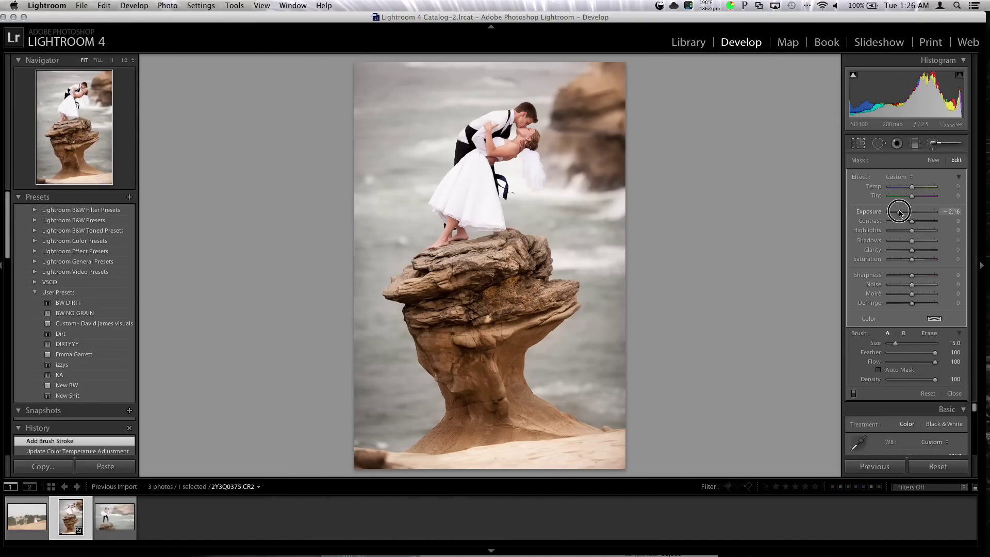
pyautogui.click(898, 213)
pyautogui.moveTo(899, 212); pyautogui.dragTo(907, 214)
pyautogui.click(922, 249)
pyautogui.moveTo(921, 253); pyautogui.dragTo(923, 251)
pyautogui.moveTo(908, 212); pyautogui.dragTo(913, 215)
pyautogui.click(610, 88)
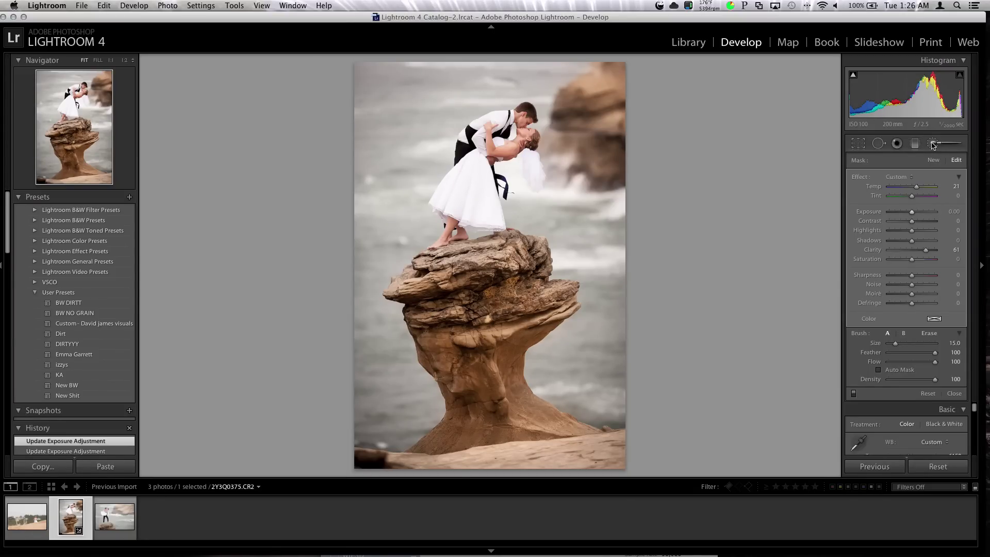
# - Leave the Adjustment Brush and set the photo's overall Exposure to +0.20
pyautogui.click(933, 145)
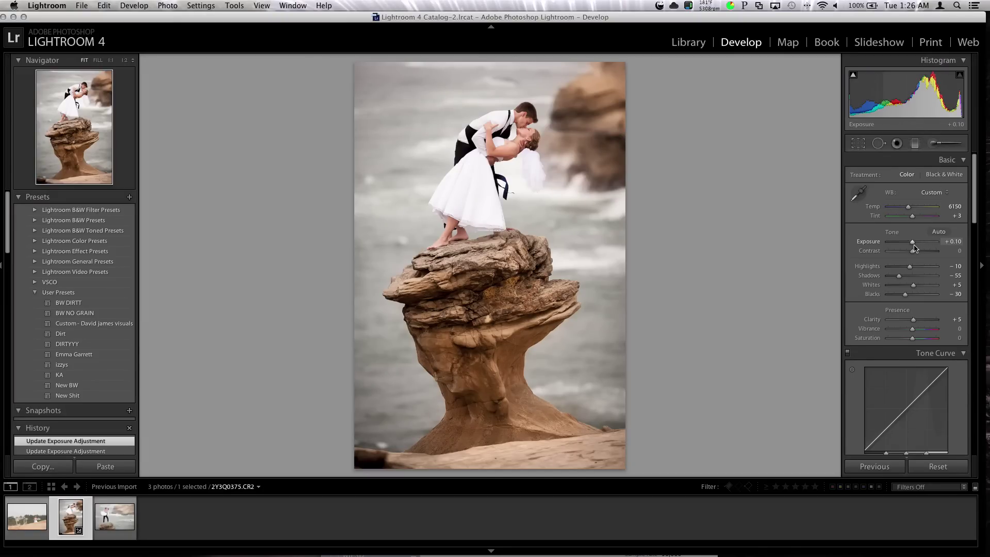
pyautogui.press('Up')
pyautogui.press('Up')
pyautogui.press('Down')
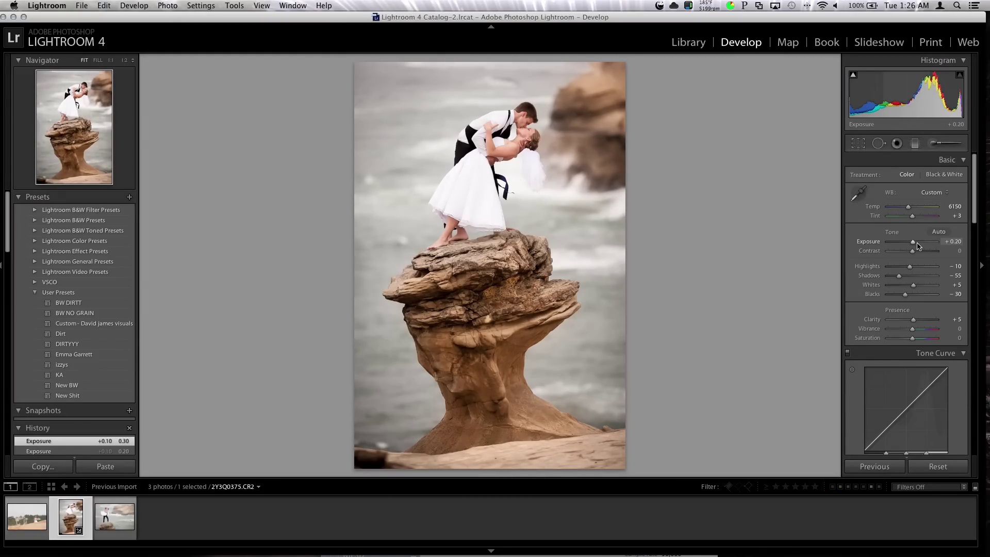
# - Set the Exposure of the brush mask on the couple to 0.10, and the photo's overall Temp to 6000
pyautogui.click(933, 143)
pyautogui.click(525, 118)
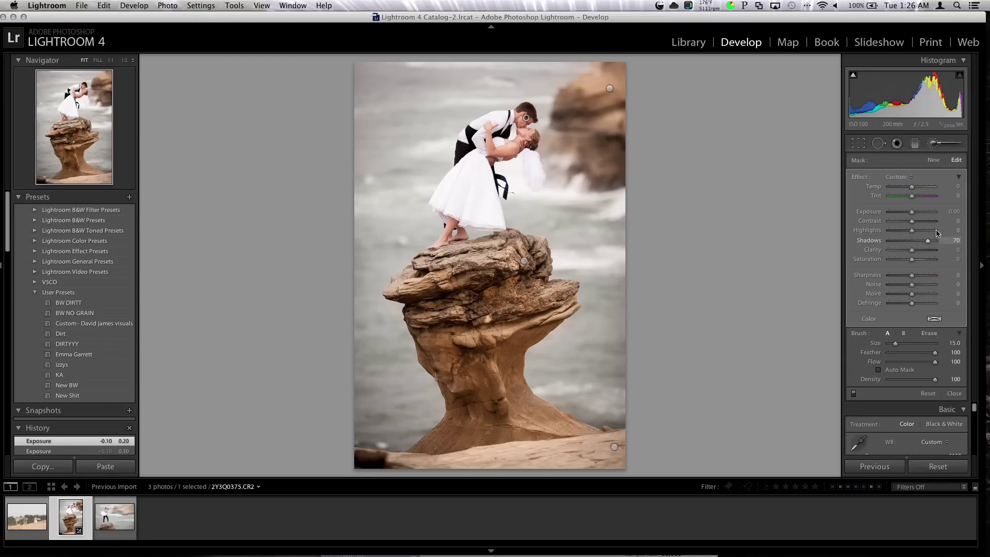
pyautogui.doubleClick(917, 216)
pyautogui.click(917, 216)
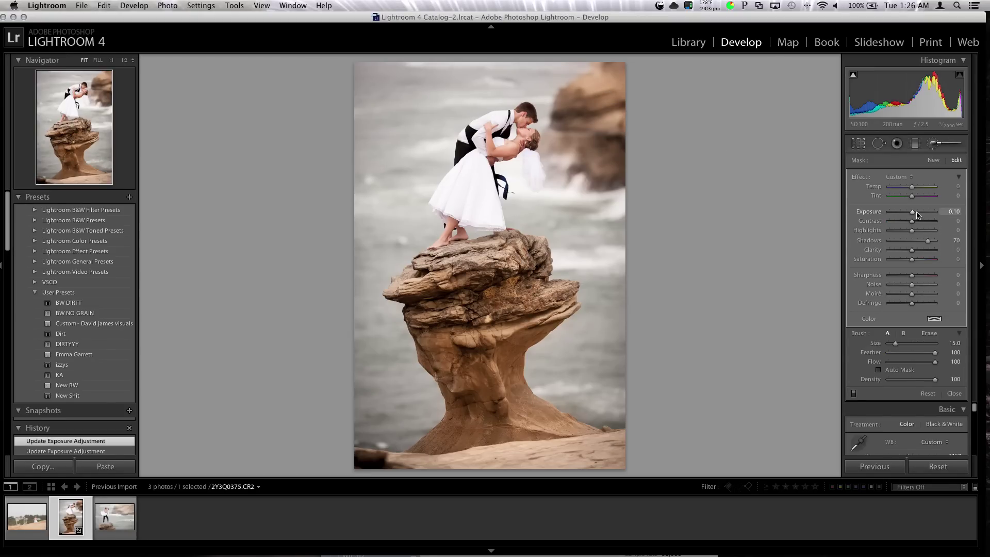
pyautogui.click(932, 144)
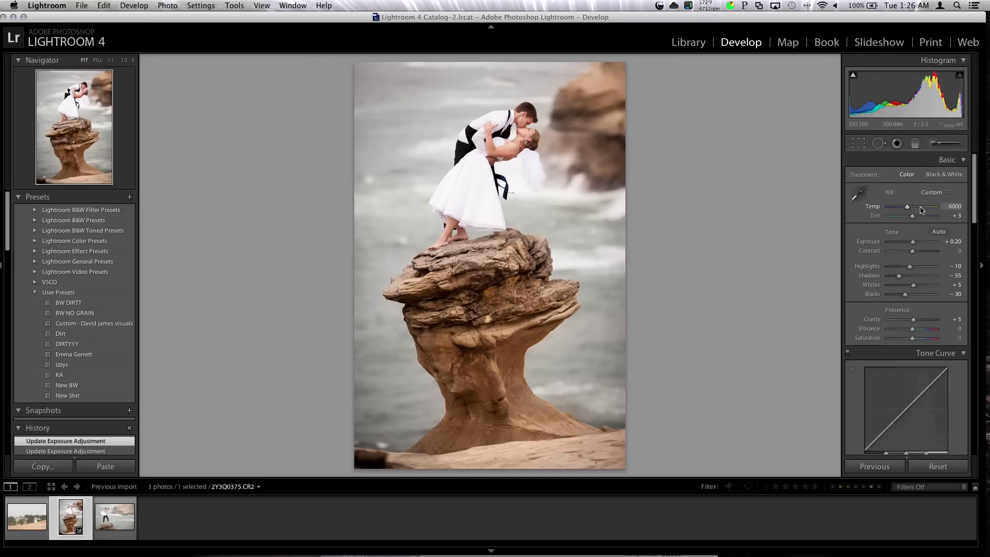
# - Paint a new Adjustment Brush mask over the water around the couple and rock, using size 20 and Exposure 1.04
pyautogui.click(933, 143)
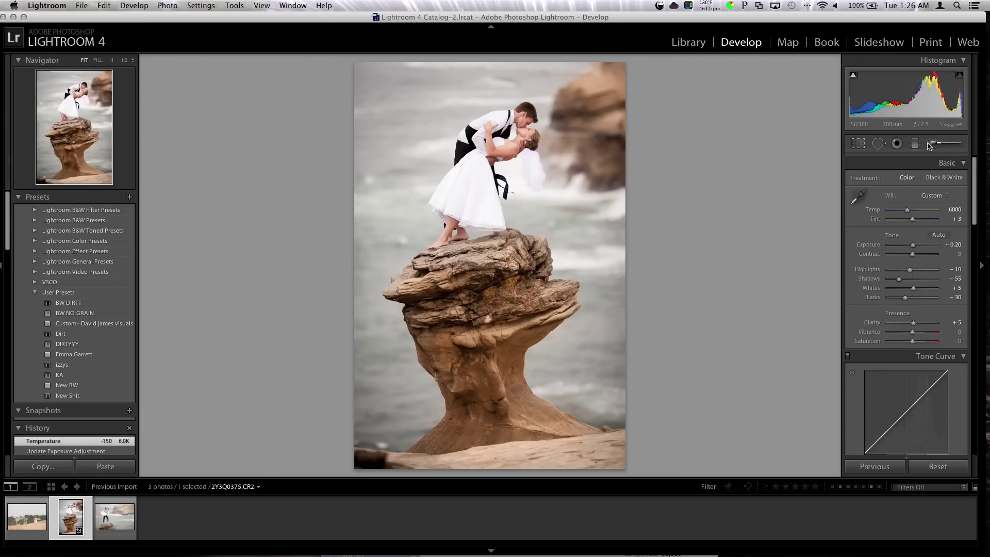
pyautogui.scroll(2, 613, 253)
pyautogui.moveTo(601, 223)
pyautogui.mouseDown()
pyautogui.moveTo(592, 413)
pyautogui.moveTo(588, 394)
pyautogui.mouseUp()
pyautogui.moveTo(436, 374)
pyautogui.mouseDown()
pyautogui.moveTo(371, 420)
pyautogui.moveTo(392, 372)
pyautogui.moveTo(389, 209)
pyautogui.moveTo(405, 98)
pyautogui.moveTo(530, 65)
pyautogui.mouseUp()
pyautogui.scroll(3, 531, 65)
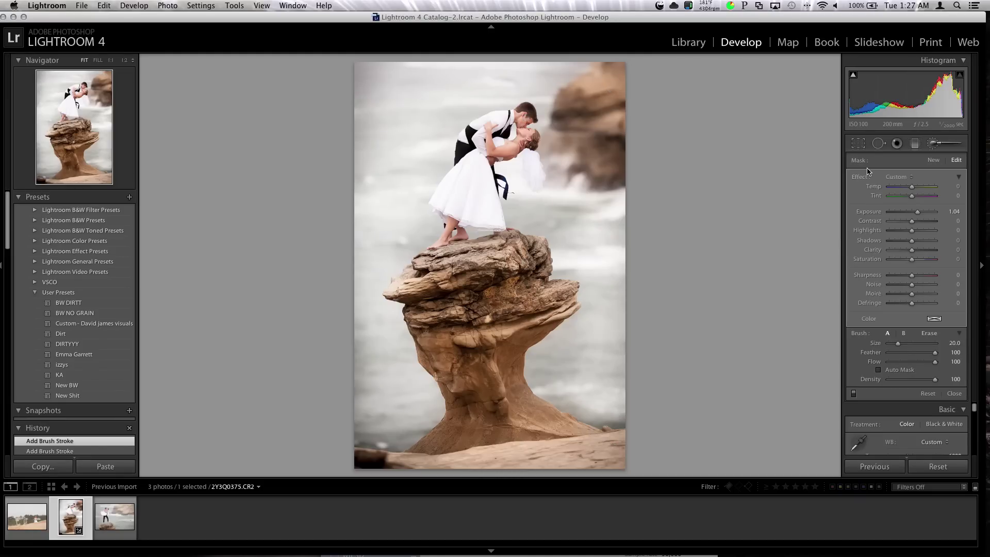
# - Set the water brush mask to Exposure 0.80 and Saturation -22, keeping Temp at 0, and leave the Adjustment Brush
pyautogui.doubleClick(919, 212)
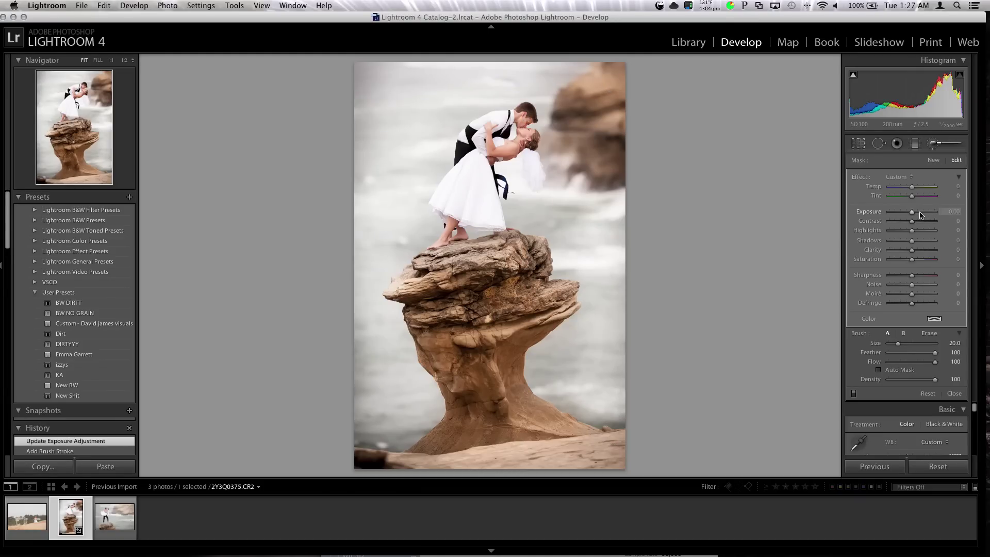
pyautogui.moveTo(916, 190); pyautogui.dragTo(910, 192)
pyautogui.doubleClick(910, 190)
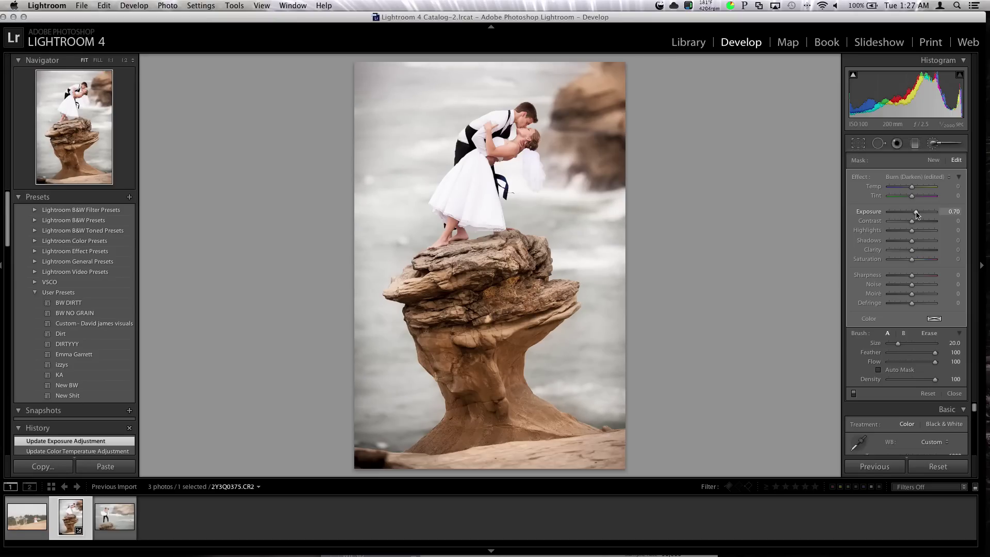
pyautogui.moveTo(917, 214); pyautogui.dragTo(916, 213)
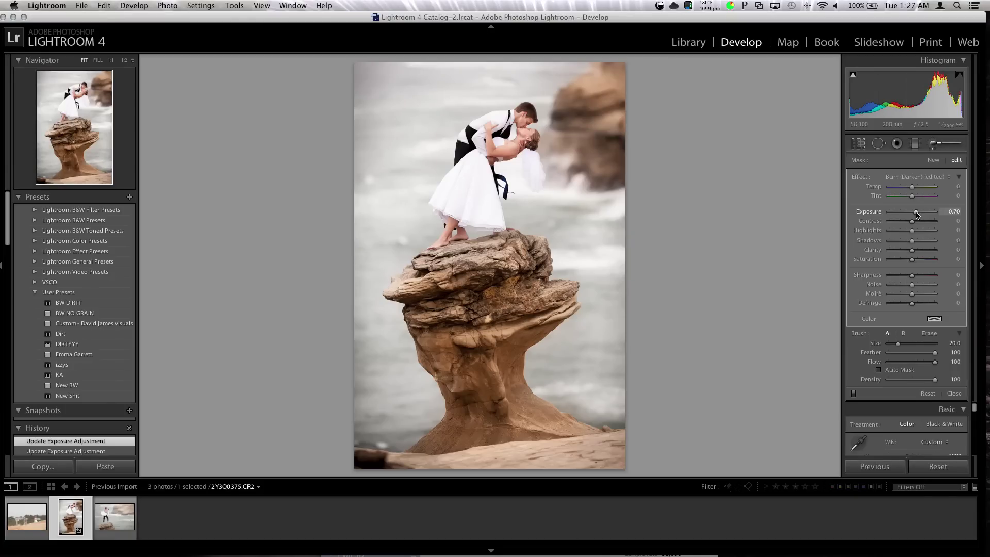
pyautogui.moveTo(911, 260); pyautogui.dragTo(871, 266)
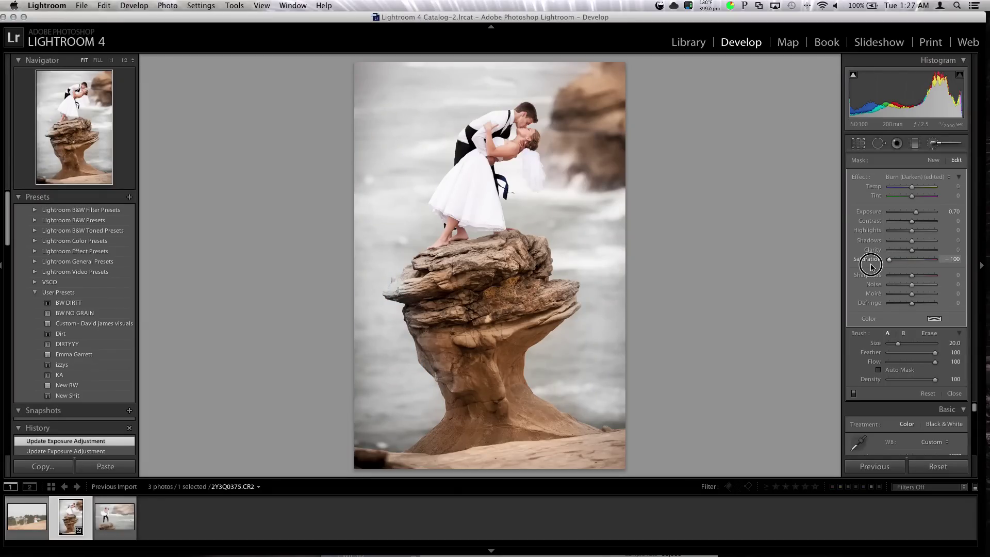
pyautogui.moveTo(870, 265); pyautogui.dragTo(907, 262)
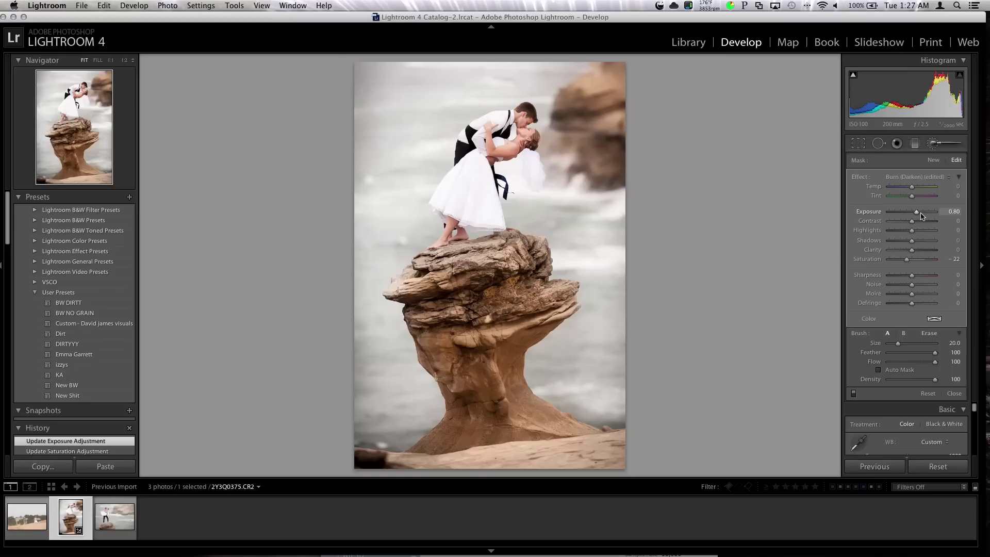
pyautogui.click(933, 147)
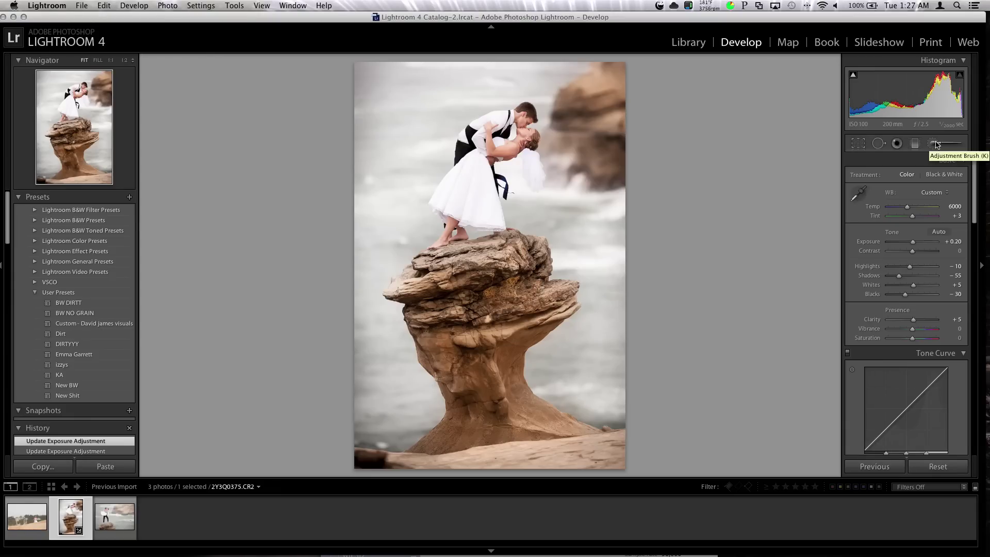
# - Examine the couple, the dress and the rock texture at full magnification
pyautogui.click(524, 113)
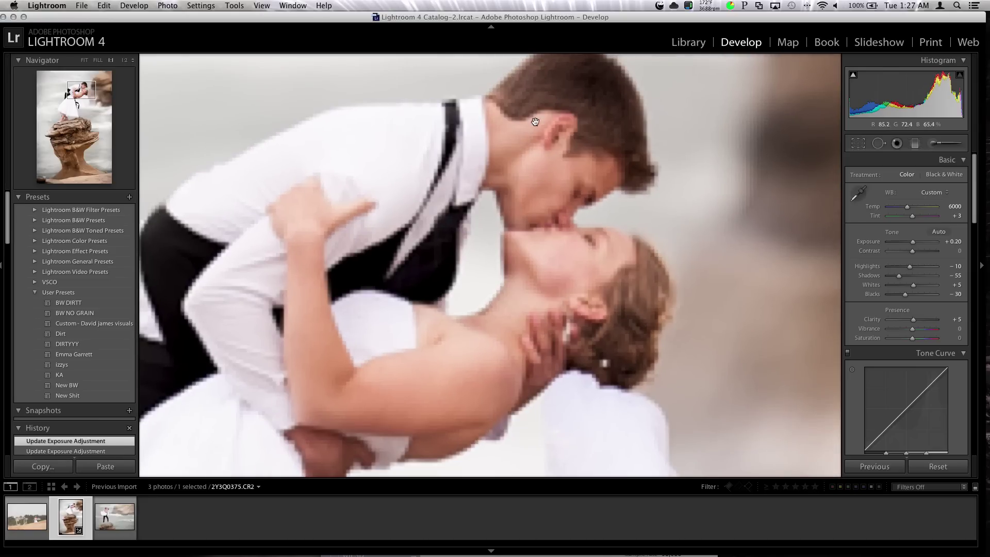
pyautogui.scroll(-10, 466, 210)
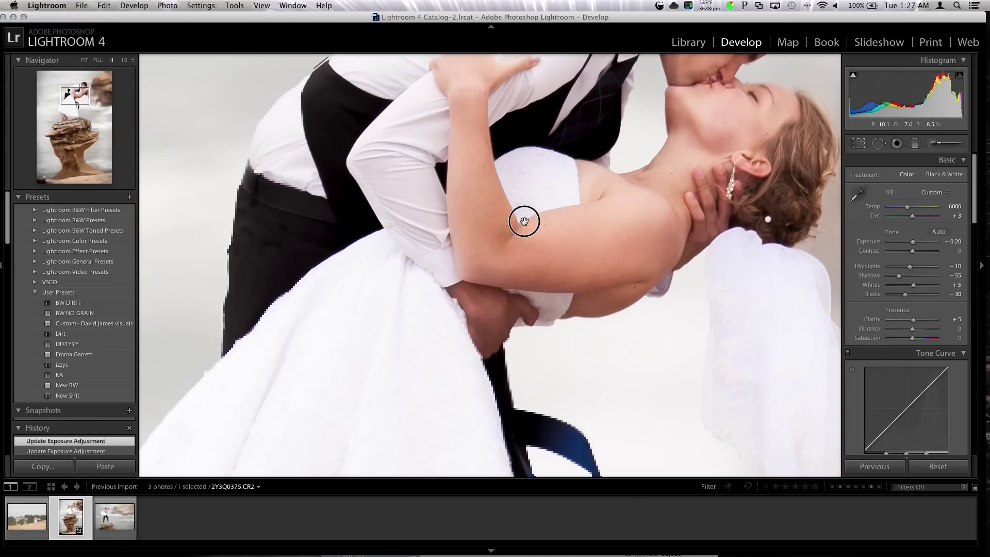
pyautogui.scroll(-8, 531, 274)
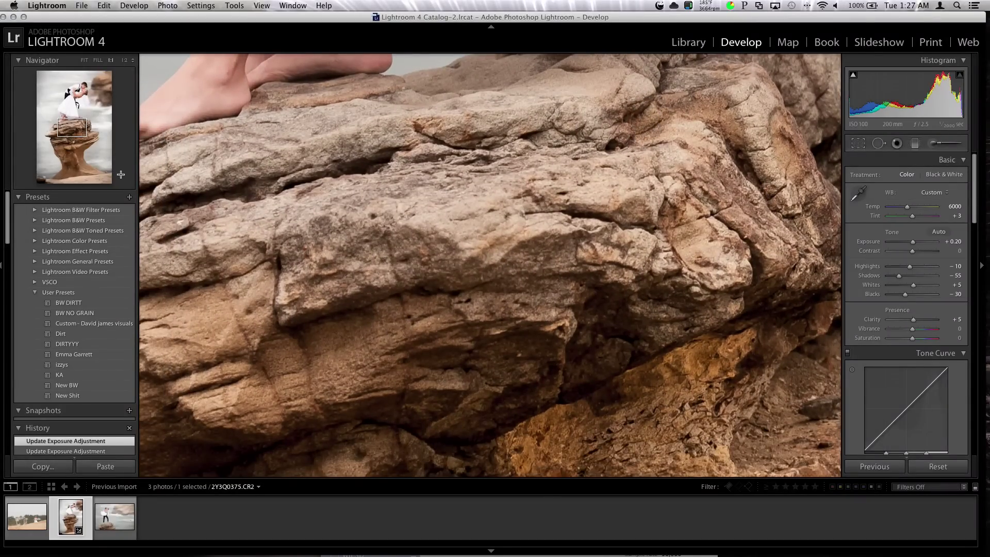
pyautogui.click(487, 187)
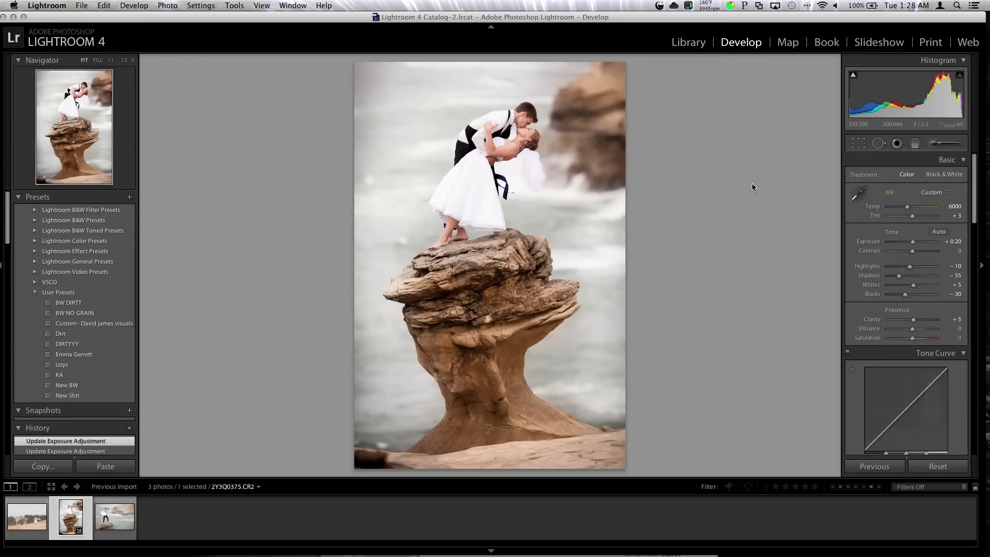
# - Add a horizontal Graduated Filter rising from the photo's lower edge and set its Exposure to -0.85
pyautogui.click(916, 145)
pyautogui.moveTo(494, 457); pyautogui.dragTo(493, 416)
pyautogui.moveTo(917, 211); pyautogui.dragTo(906, 213)
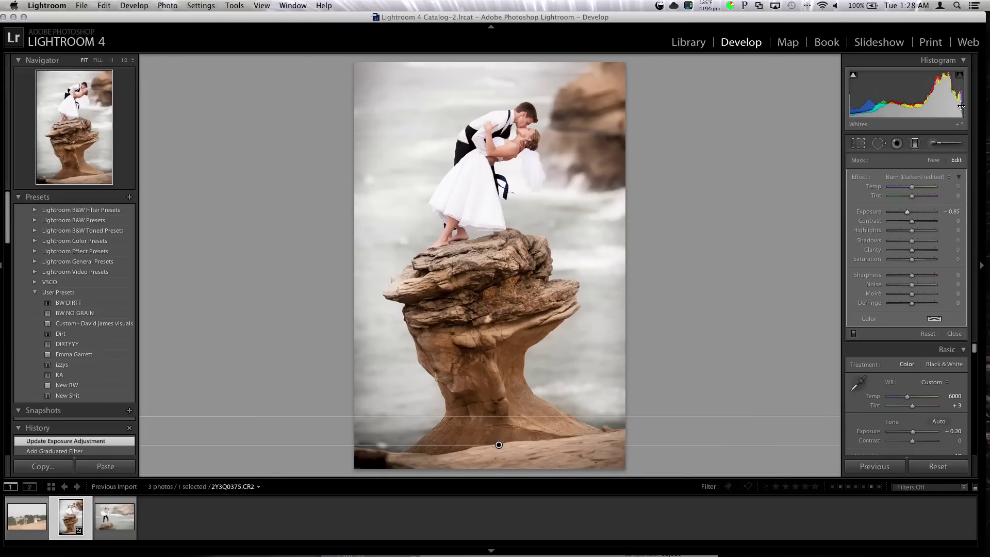
# - Set the photo's overall Highlights to -20
pyautogui.click(933, 143)
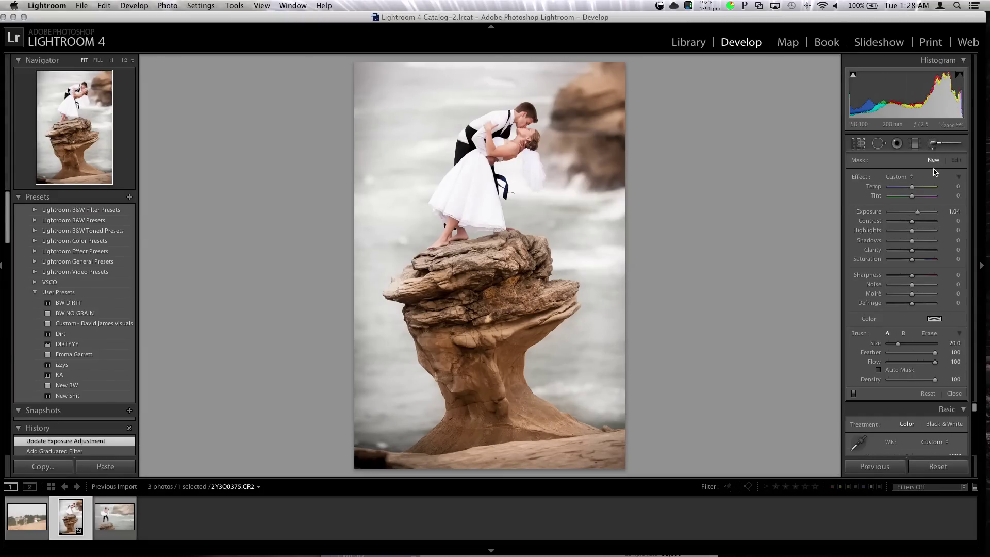
pyautogui.click(935, 143)
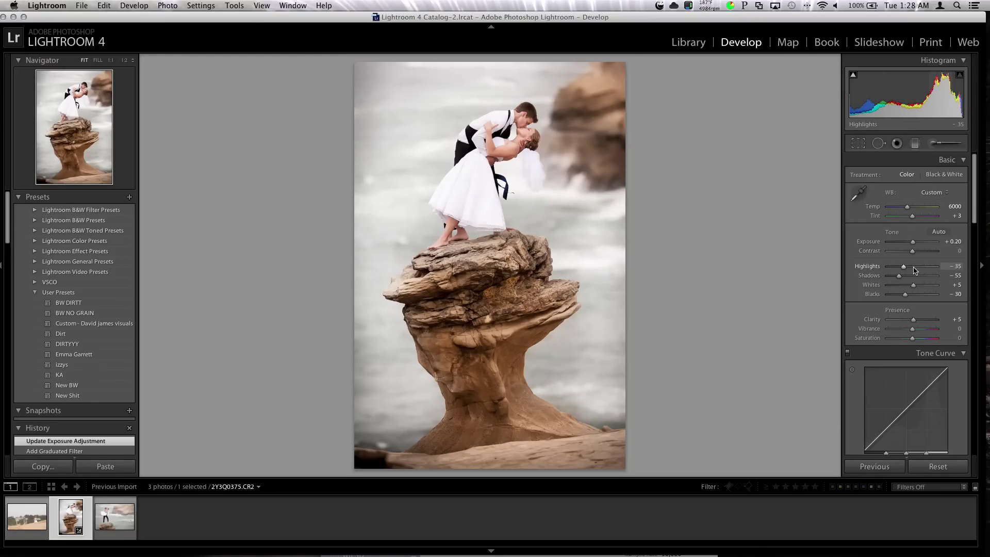
pyautogui.press('Up')
pyautogui.press('Up')
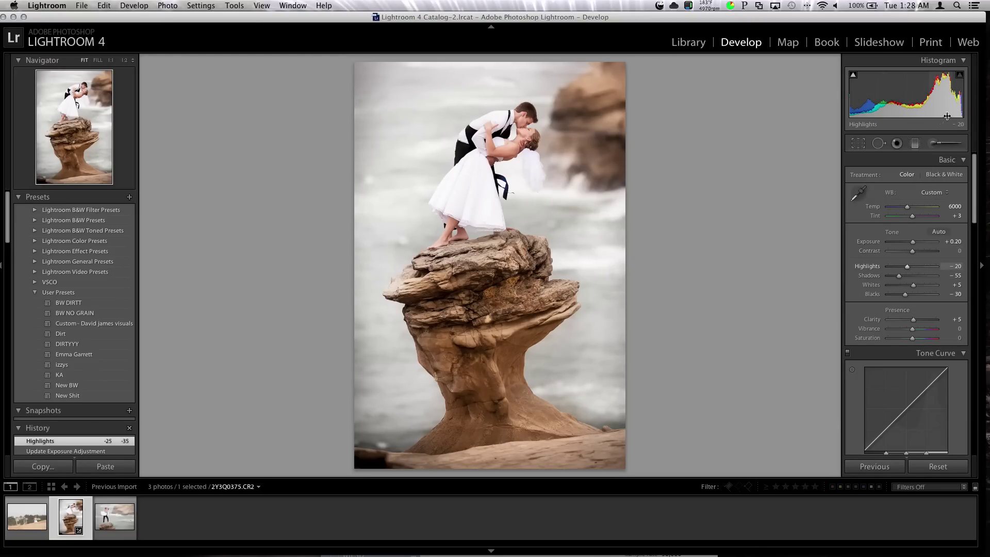
# - Set the Shadows of the brush mask on the couple to about 61 and leave the Adjustment Brush
pyautogui.click(935, 143)
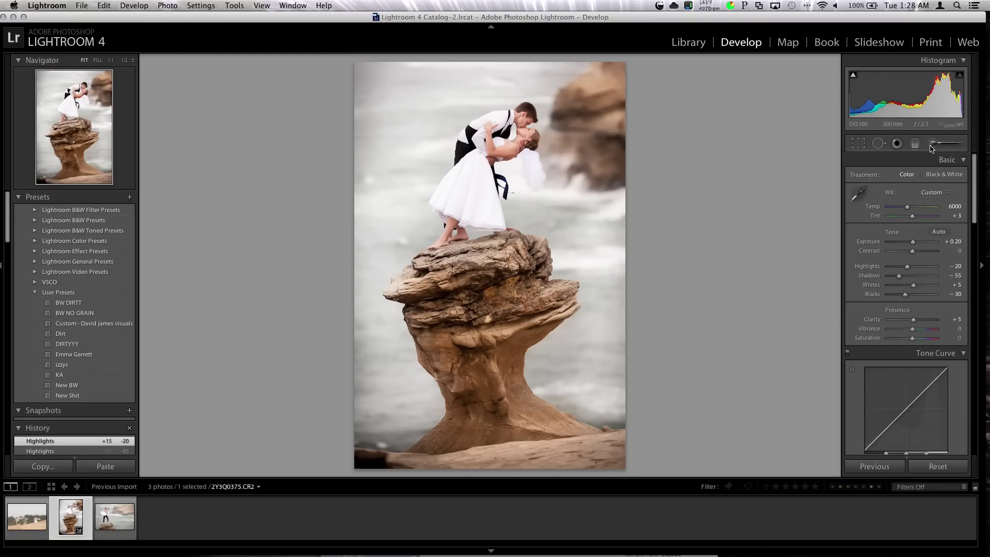
pyautogui.click(526, 118)
pyautogui.moveTo(911, 240); pyautogui.dragTo(929, 243)
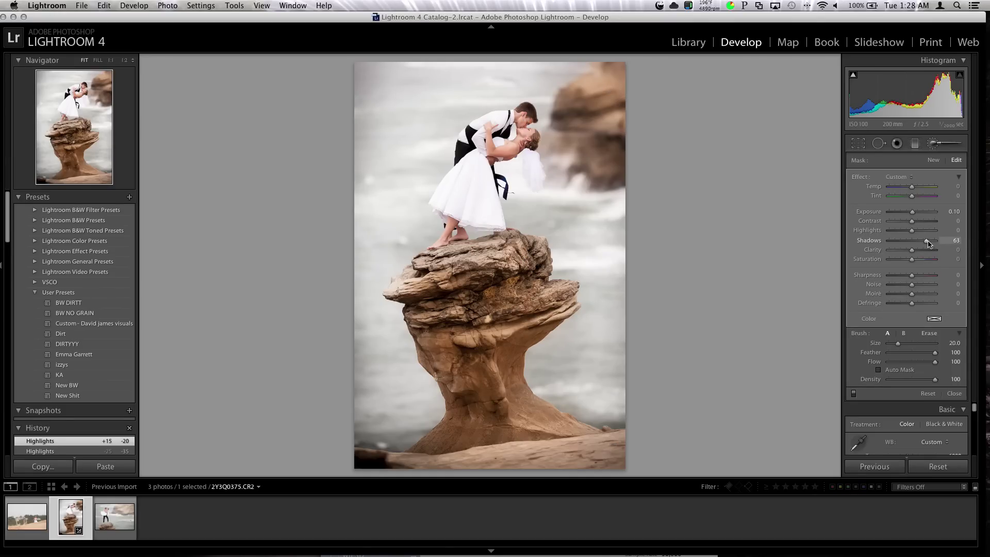
pyautogui.click(934, 143)
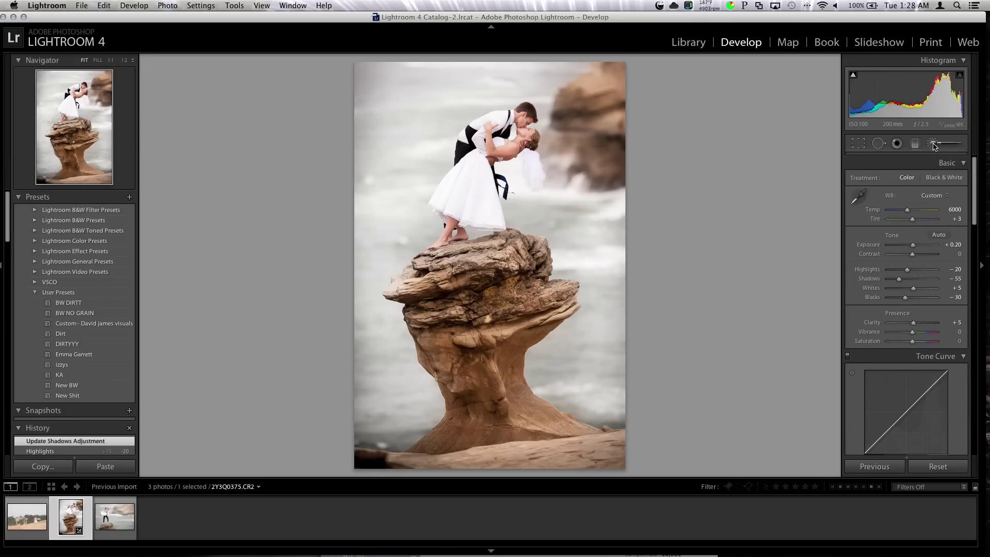
# - Paint a new brush mask over the wedding dress, with Exposure reset to 0 and Highlights set to -93
pyautogui.click(935, 145)
pyautogui.moveTo(462, 180)
pyautogui.mouseDown()
pyautogui.moveTo(478, 200)
pyautogui.moveTo(458, 200)
pyautogui.moveTo(497, 219)
pyautogui.mouseUp()
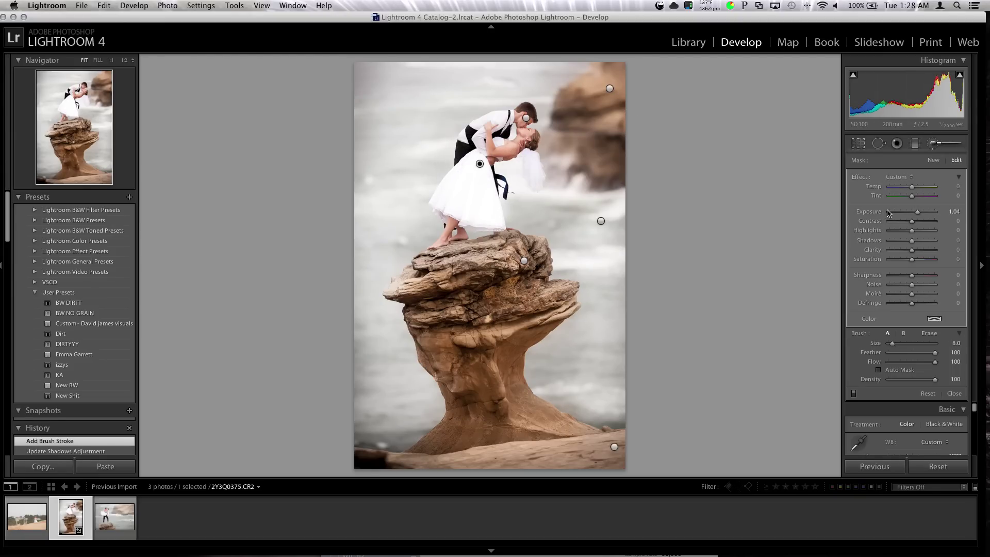
pyautogui.doubleClick(917, 211)
pyautogui.moveTo(906, 233); pyautogui.dragTo(889, 233)
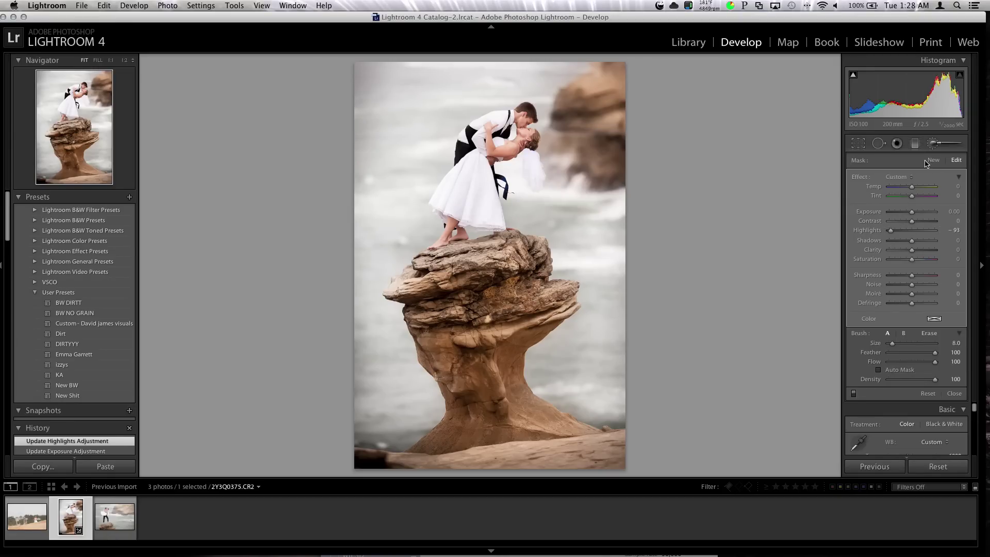
pyautogui.click(931, 142)
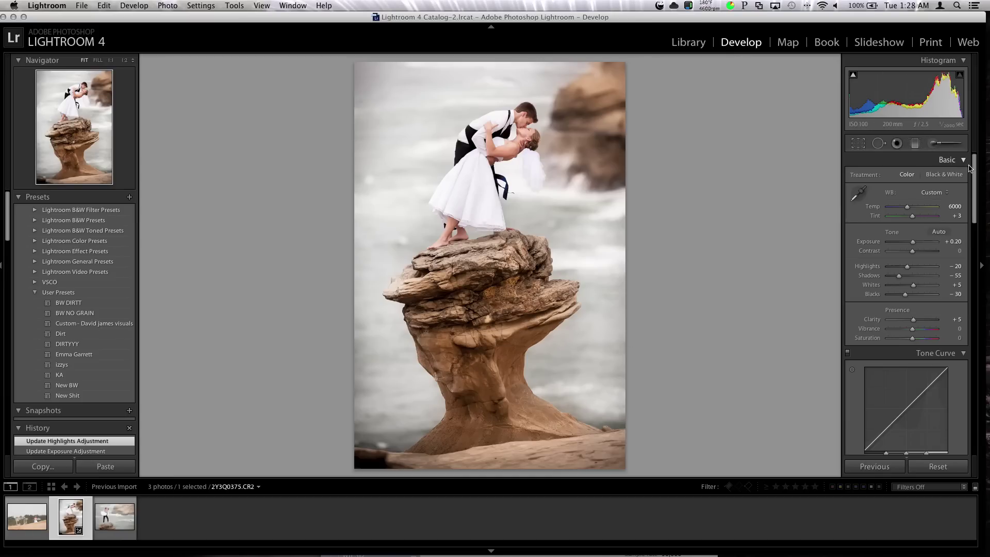
# - Undo the brush stroke on the dark lower-left corner of the photo, and crop the photo slightly inward from that corner
pyautogui.click(933, 143)
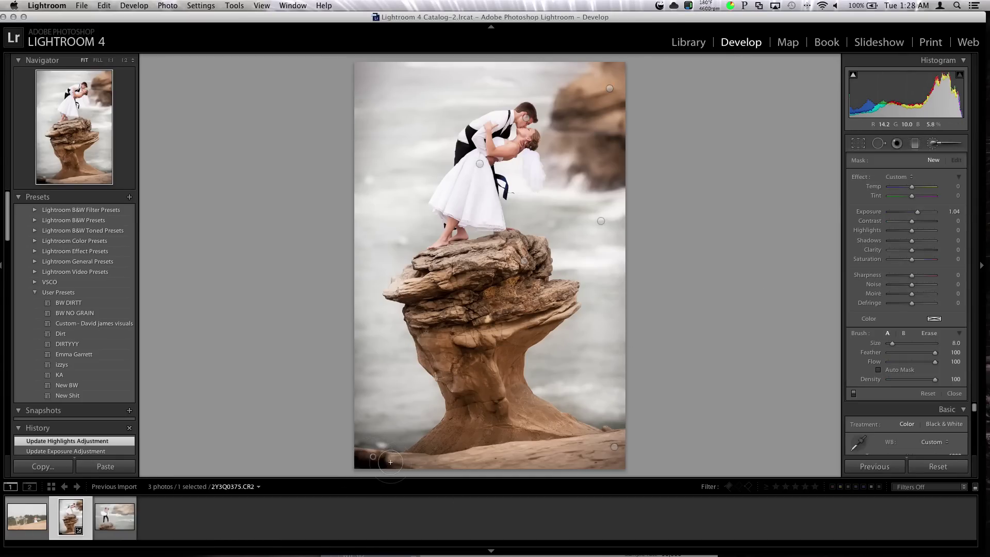
pyautogui.press('super+z')
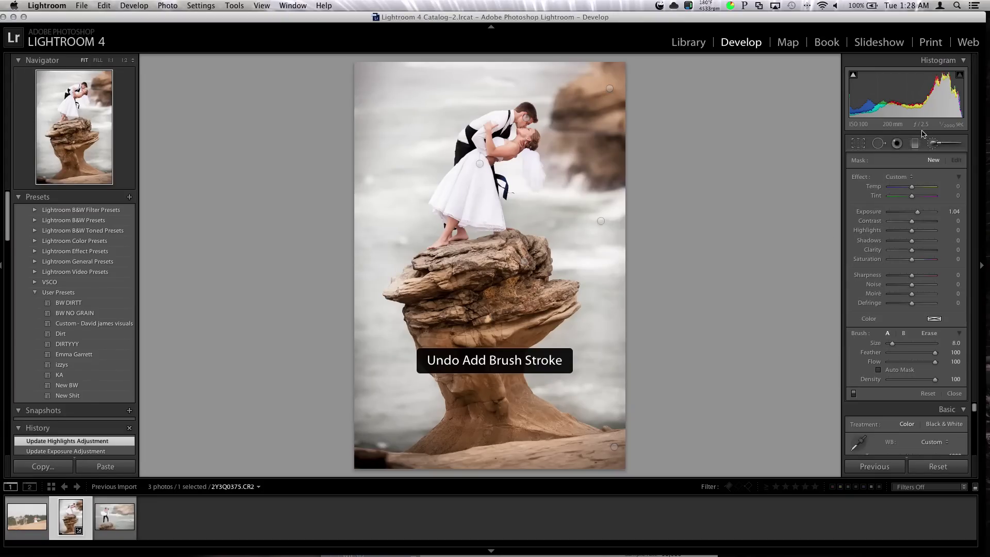
pyautogui.press('r')
pyautogui.moveTo(354, 469); pyautogui.dragTo(357, 462)
pyautogui.press('Return')
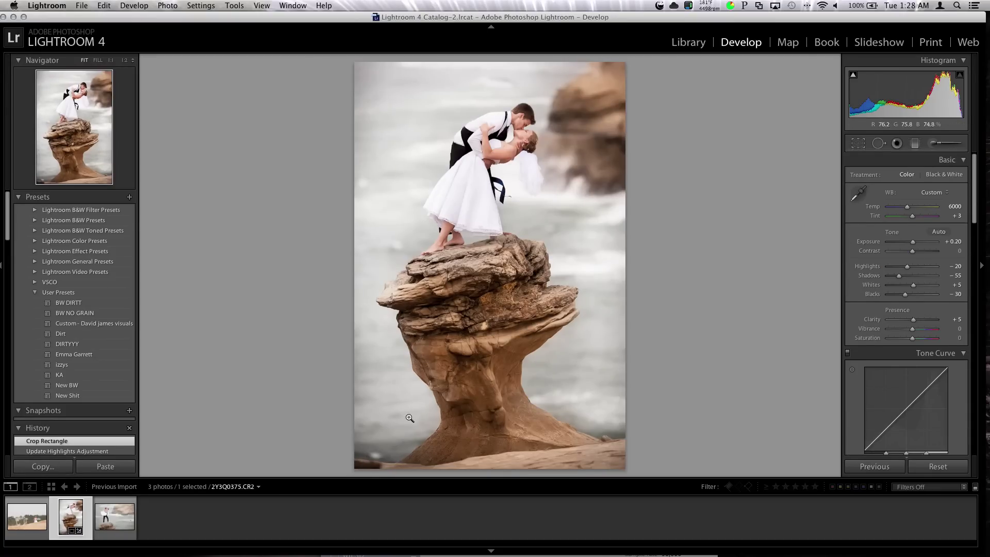
# - Heal the remaining dark patch in the photo's lower-left corner with a size 79 Spot Removal
pyautogui.click(878, 143)
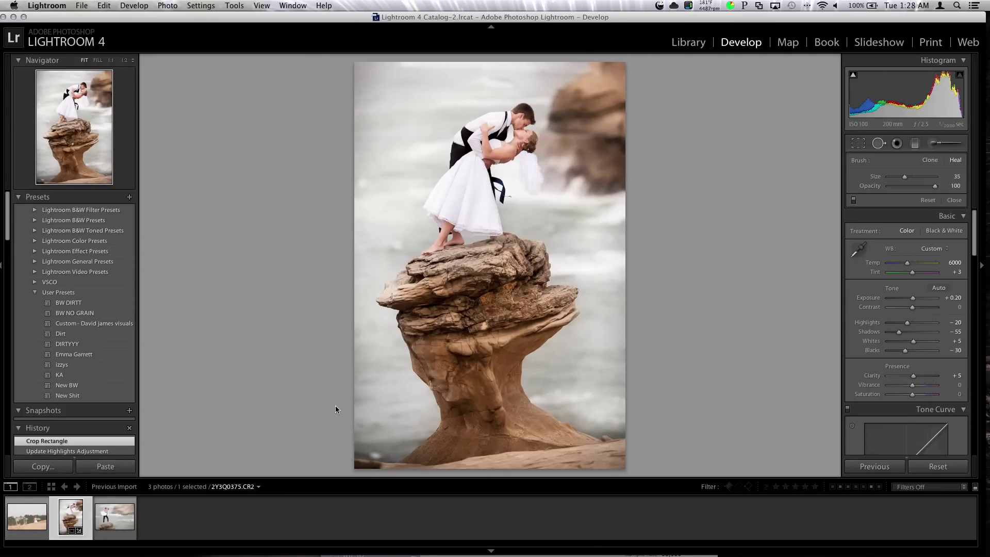
pyautogui.click(367, 462)
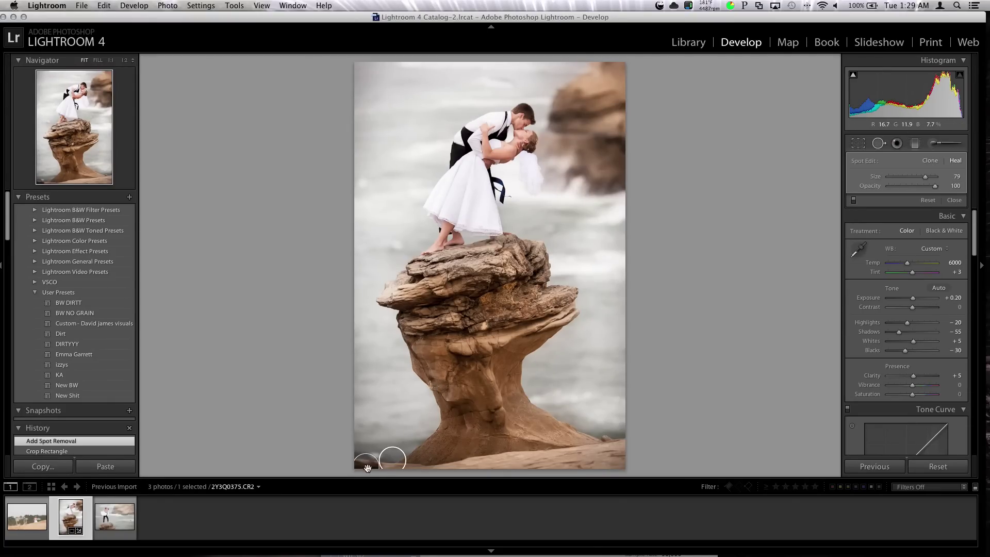
# - Shift the source of the healed spot in the photo's lower-left corner slightly and change the spot to Clone
pyautogui.moveTo(397, 466)
pyautogui.mouseDown()
pyautogui.moveTo(417, 467)
pyautogui.moveTo(406, 465)
pyautogui.mouseUp()
pyautogui.click(930, 160)
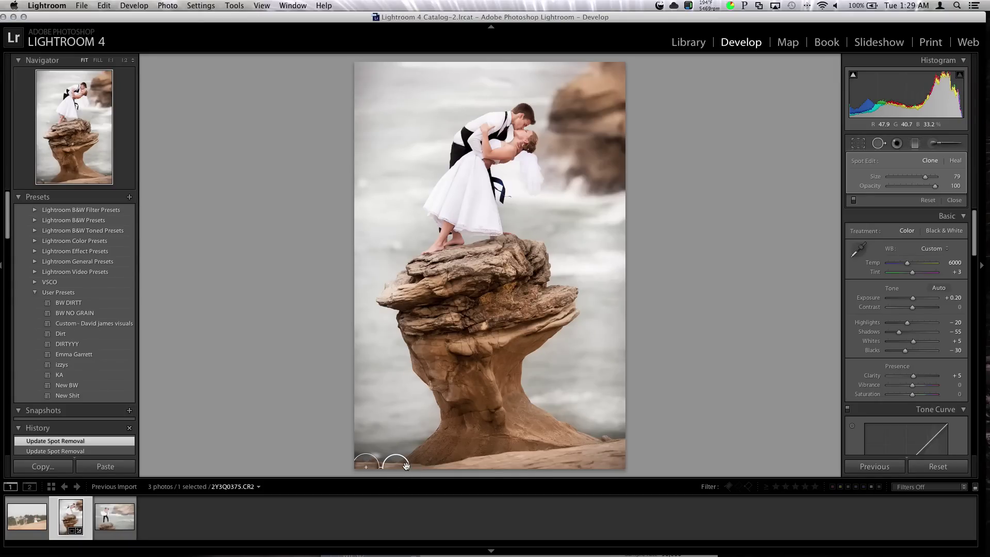
pyautogui.click(881, 143)
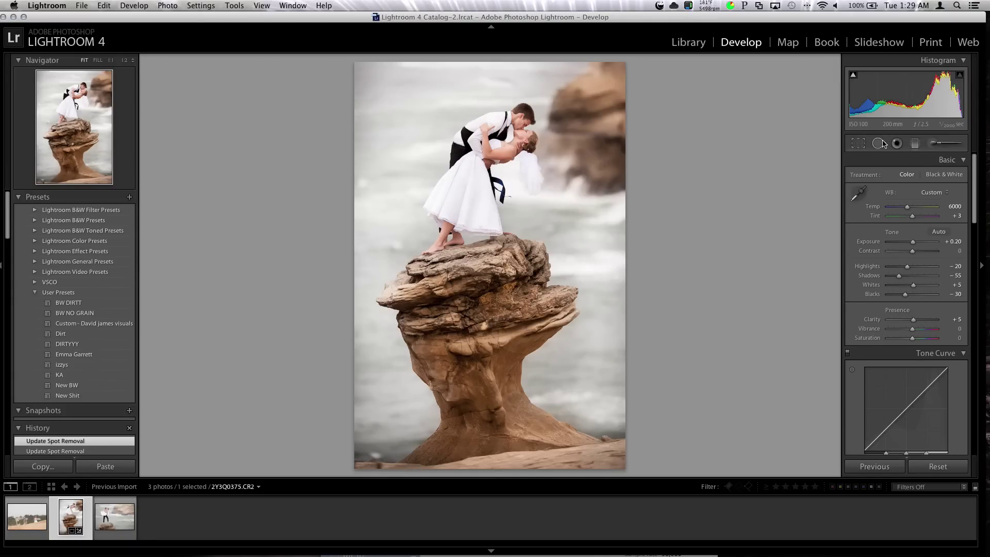
# - Clone out the dark patch on the sand edge in the lower-left corner at size 75, sourcing from the clean sand beside it
pyautogui.click(371, 466)
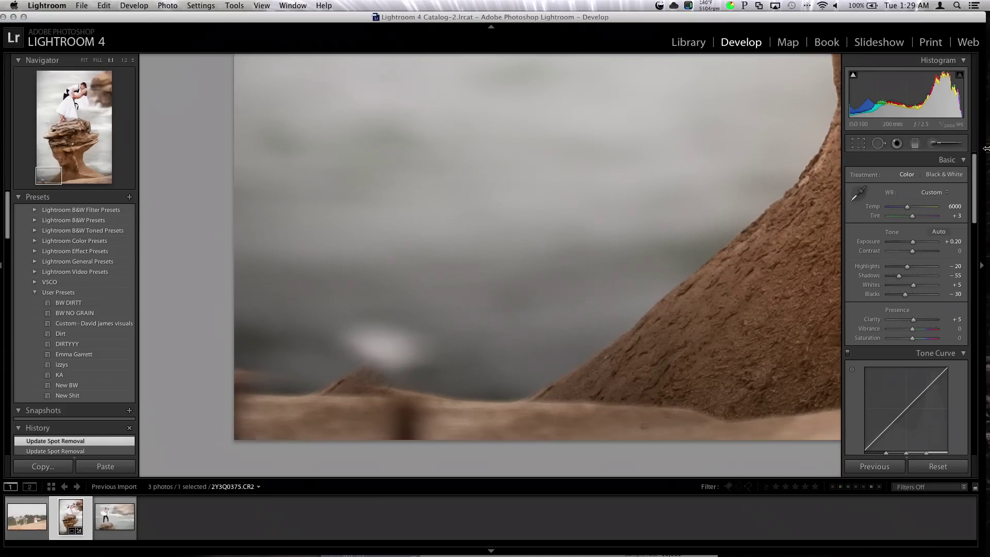
pyautogui.click(872, 143)
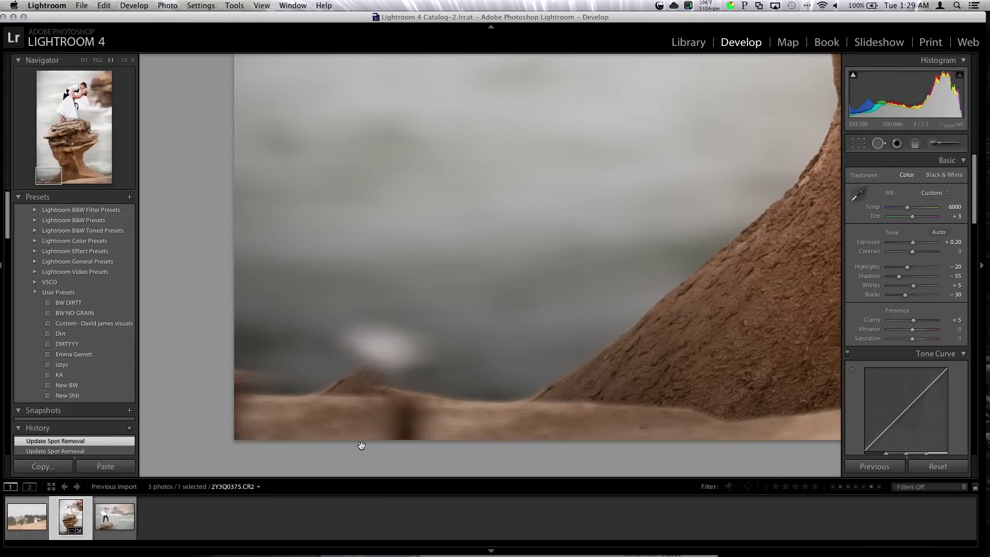
pyautogui.click(411, 415)
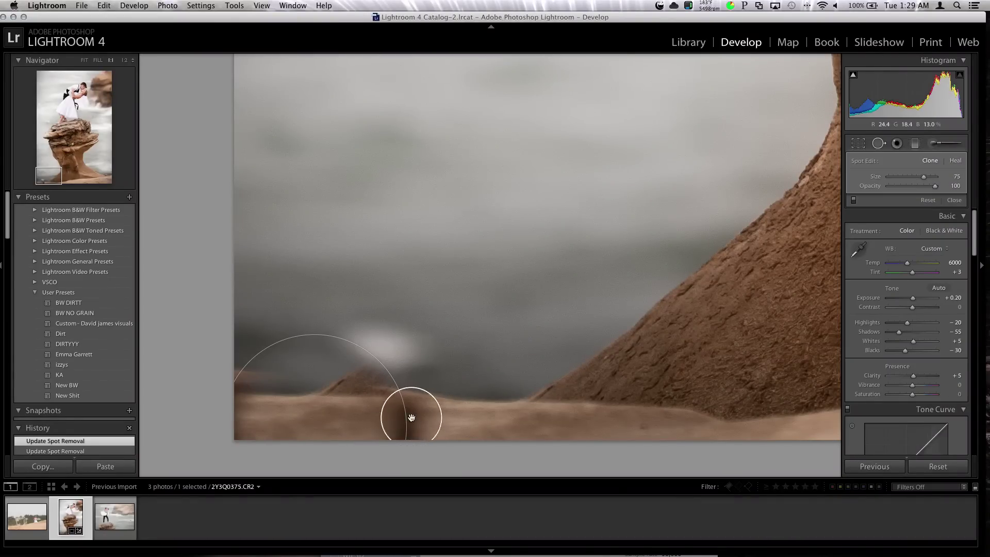
pyautogui.moveTo(362, 400)
pyautogui.mouseDown()
pyautogui.moveTo(517, 400)
pyautogui.moveTo(511, 431)
pyautogui.mouseUp()
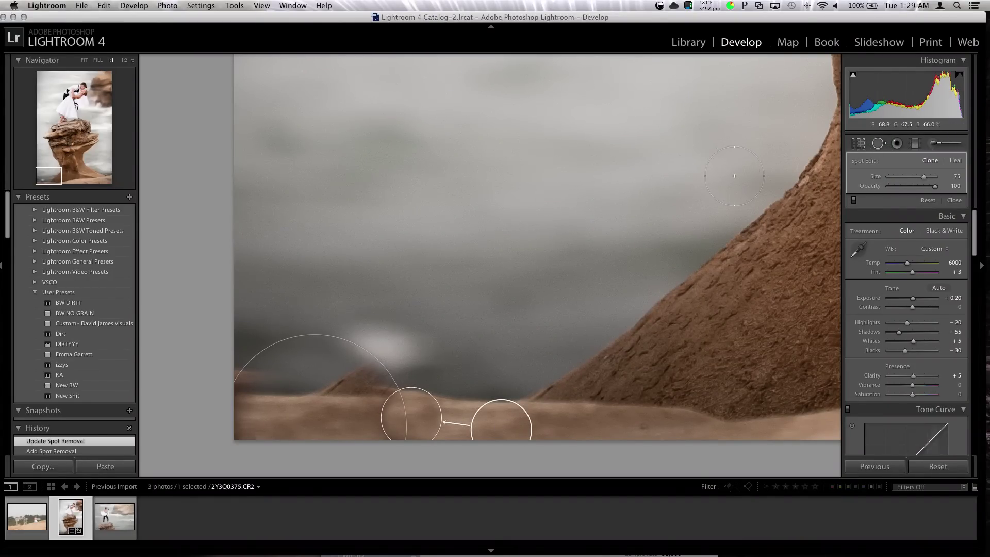
pyautogui.click(877, 143)
pyautogui.click(753, 178)
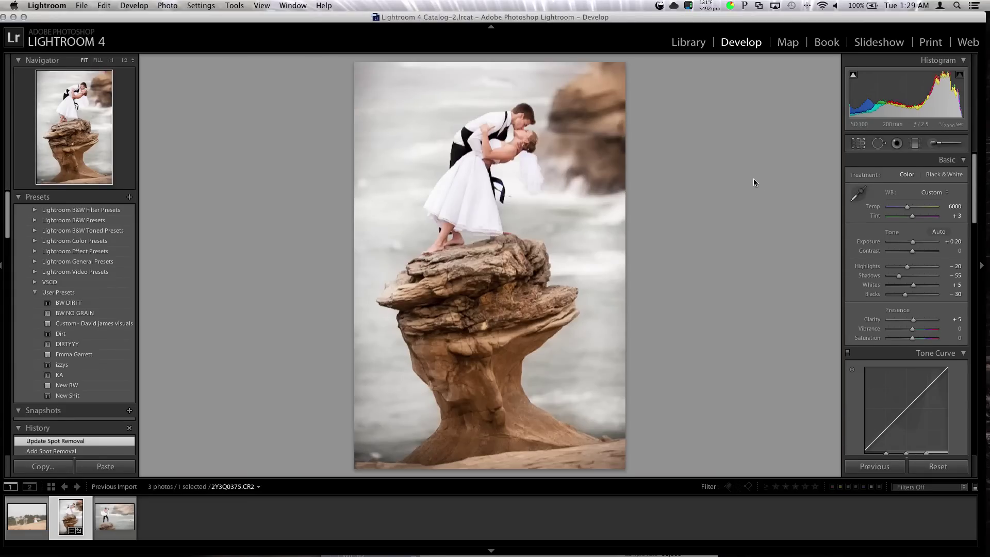
# - Try a brushed exposure adjustment near the photo's lower-left corner, and reset the mask's Exposure to 0
pyautogui.click(933, 143)
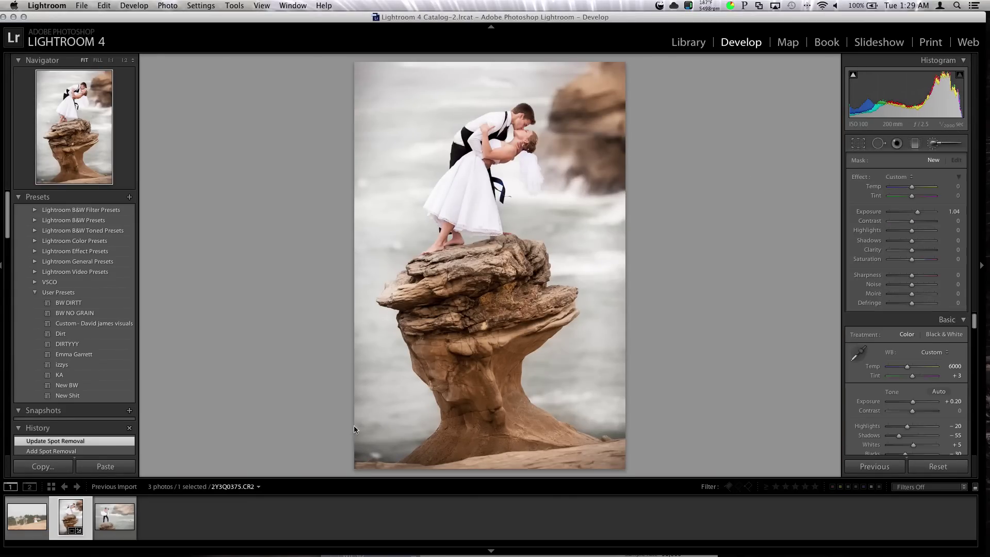
pyautogui.click(387, 462)
pyautogui.moveTo(917, 212); pyautogui.dragTo(907, 219)
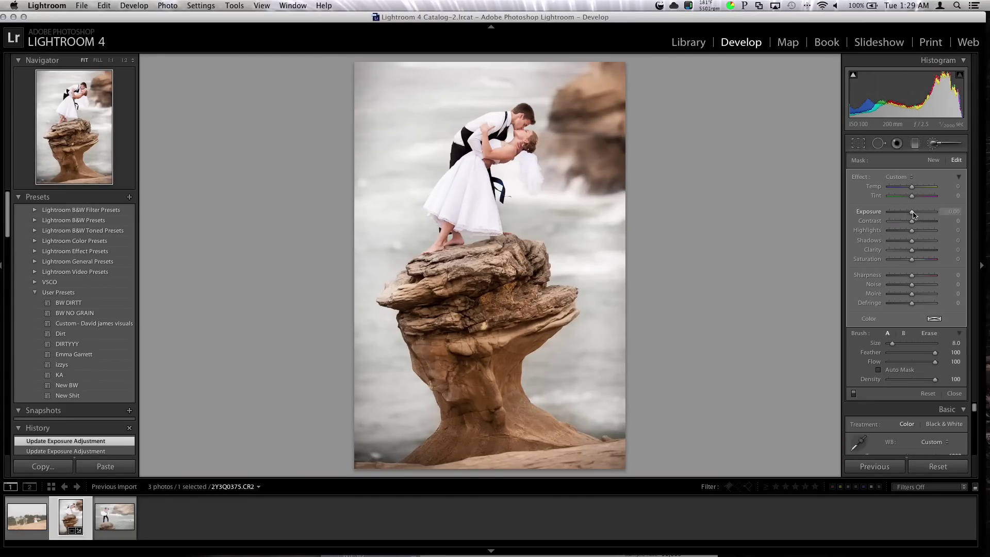
pyautogui.doubleClick(868, 212)
pyautogui.press('k')
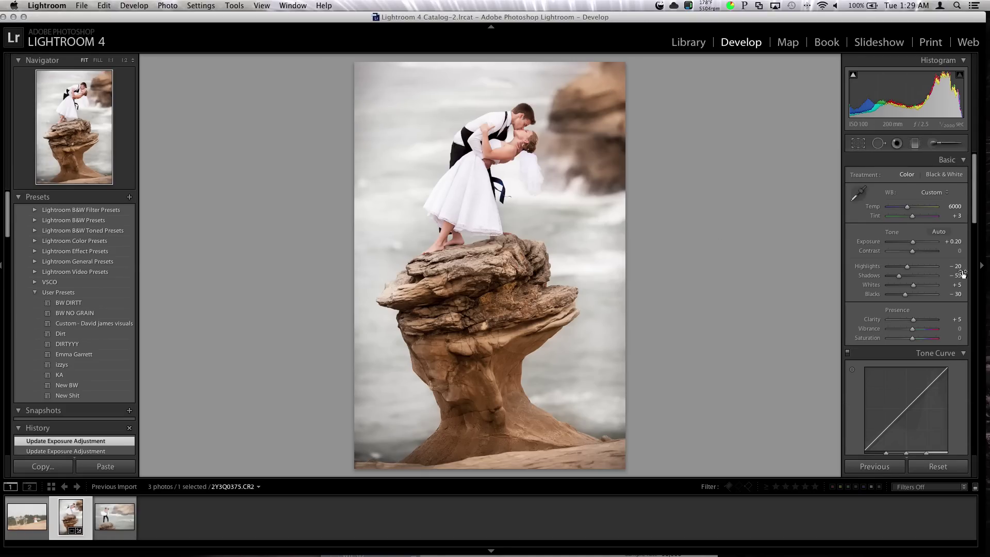
# - Set the overall Exposure of the couple's photo to +0.10
pyautogui.press('Down')
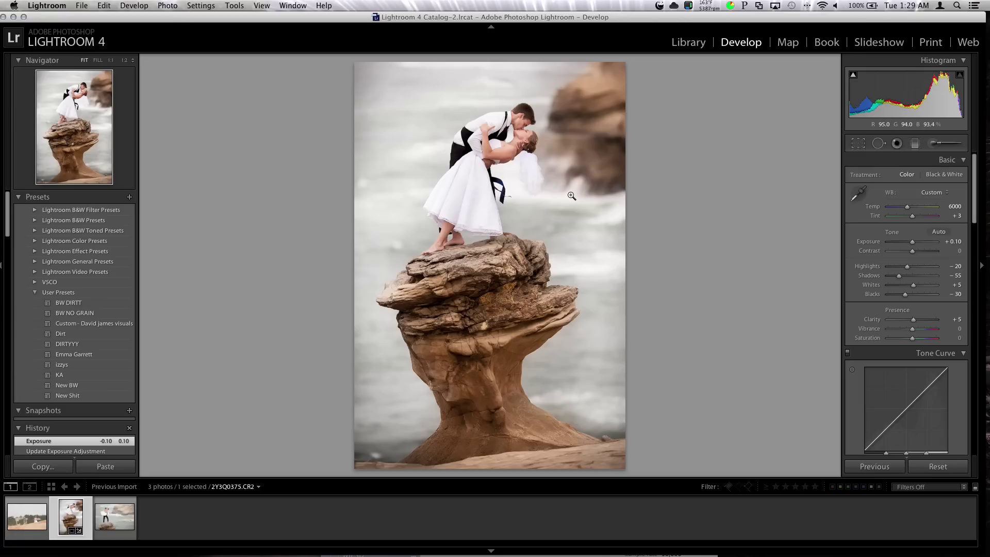
# - Compare the edited photo of the couple with its Before version several times
pyautogui.press('\\')
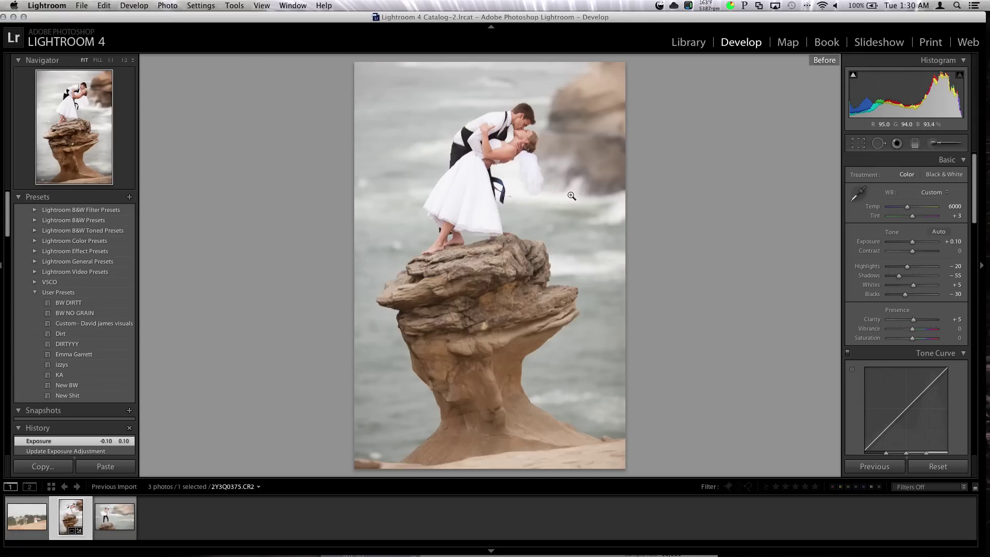
pyautogui.press('\\')
pyautogui.press('\\')
pyautogui.press('\\')
pyautogui.press('\\')
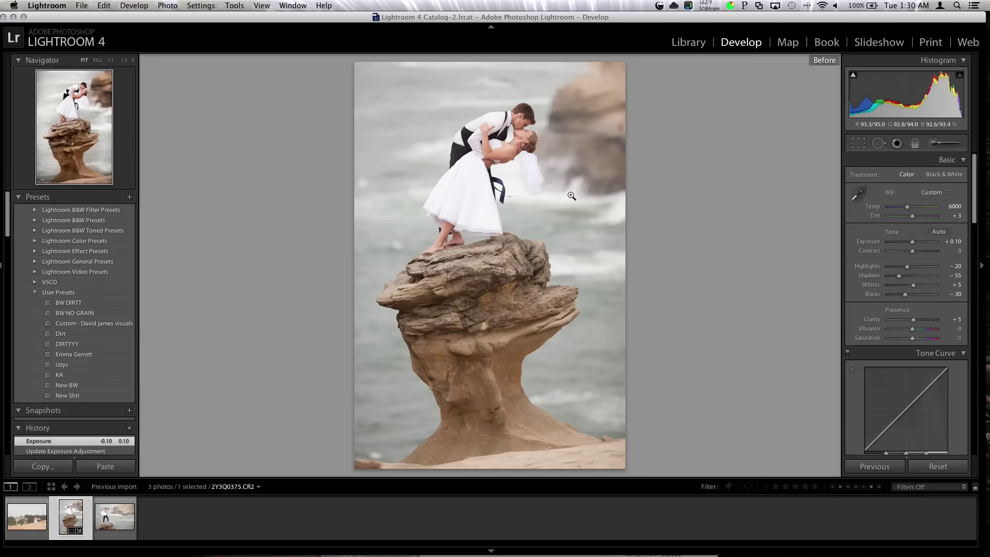
pyautogui.press('\\')
pyautogui.press('\\')
pyautogui.press('\\')
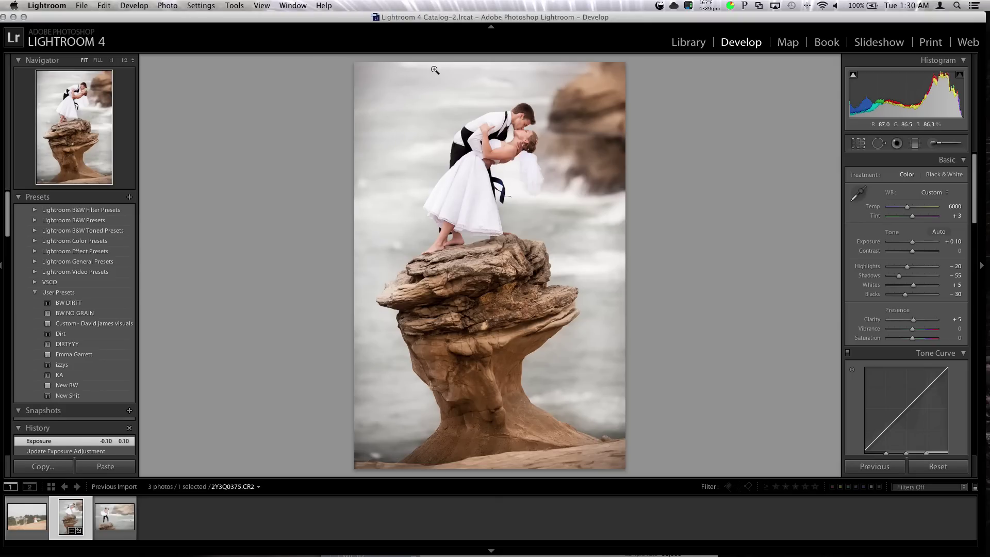
pyautogui.press('\\')
pyautogui.press('\\')
pyautogui.press('\\')
pyautogui.press('\\')
# - Open the previous photo of the bride on the dunes and set Exposure to -0.10, Shadows to -28 and Blacks to -14
pyautogui.press('Left')
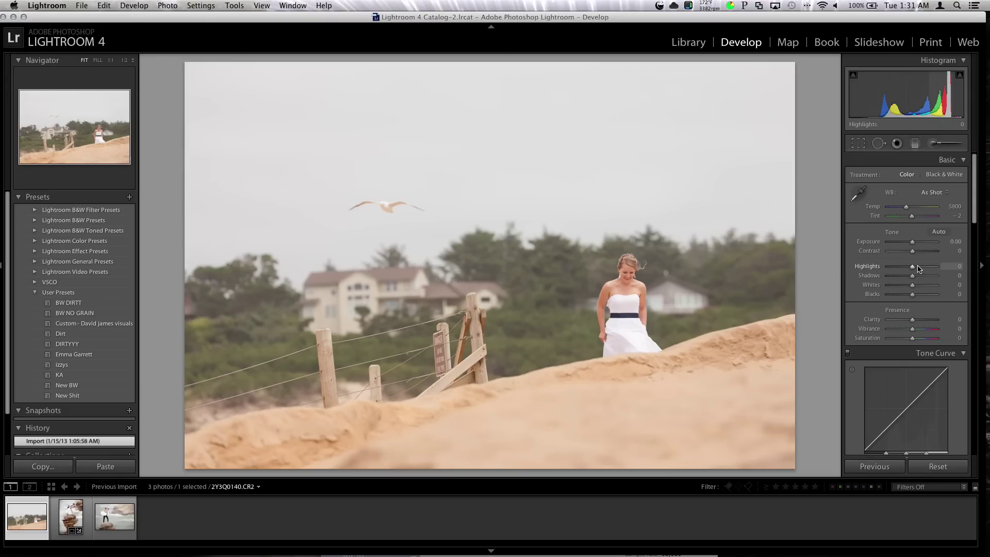
pyautogui.moveTo(913, 246); pyautogui.dragTo(913, 246)
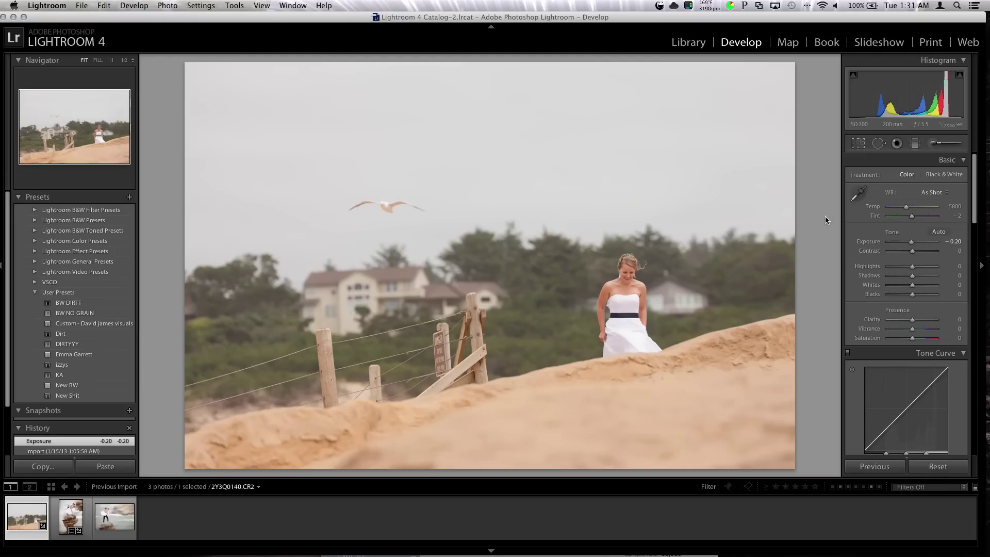
pyautogui.click(367, 207)
pyautogui.click(437, 205)
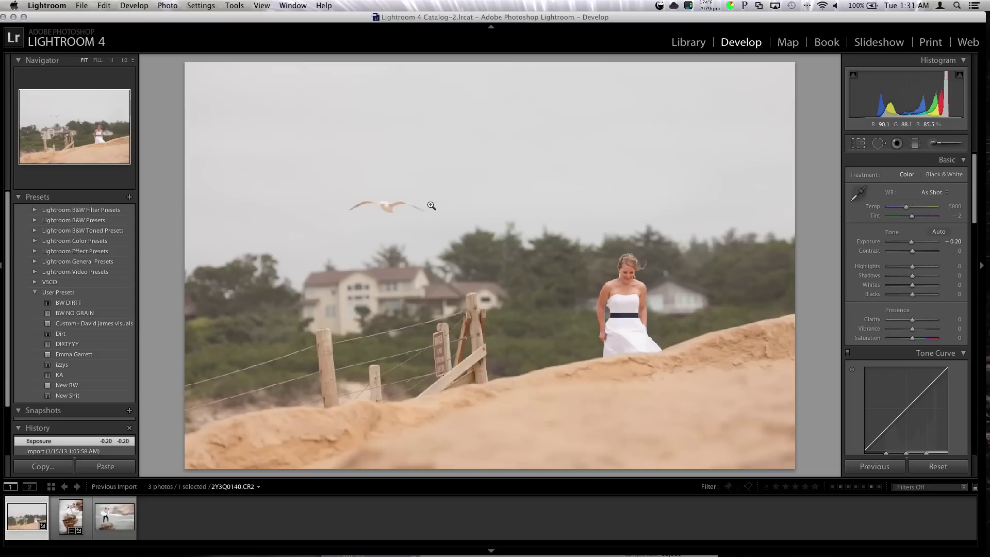
pyautogui.moveTo(910, 282)
pyautogui.mouseDown()
pyautogui.moveTo(902, 279)
pyautogui.moveTo(908, 293)
pyautogui.mouseUp()
pyautogui.press('Up')
# - Set the bride photo's Temp to 5500, Clarity to +25 and Vibrance to +14
pyautogui.moveTo(909, 207); pyautogui.dragTo(907, 207)
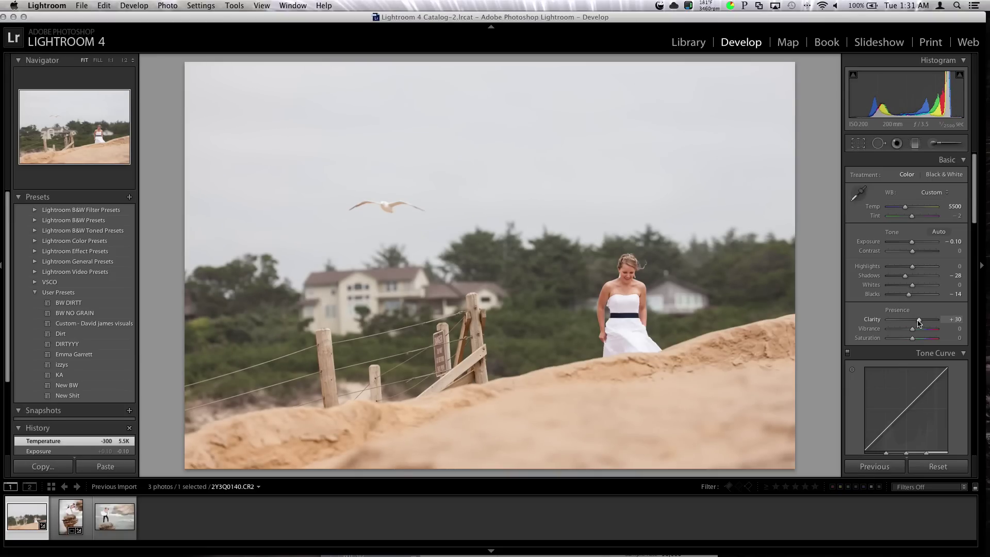
pyautogui.moveTo(918, 322); pyautogui.dragTo(917, 322)
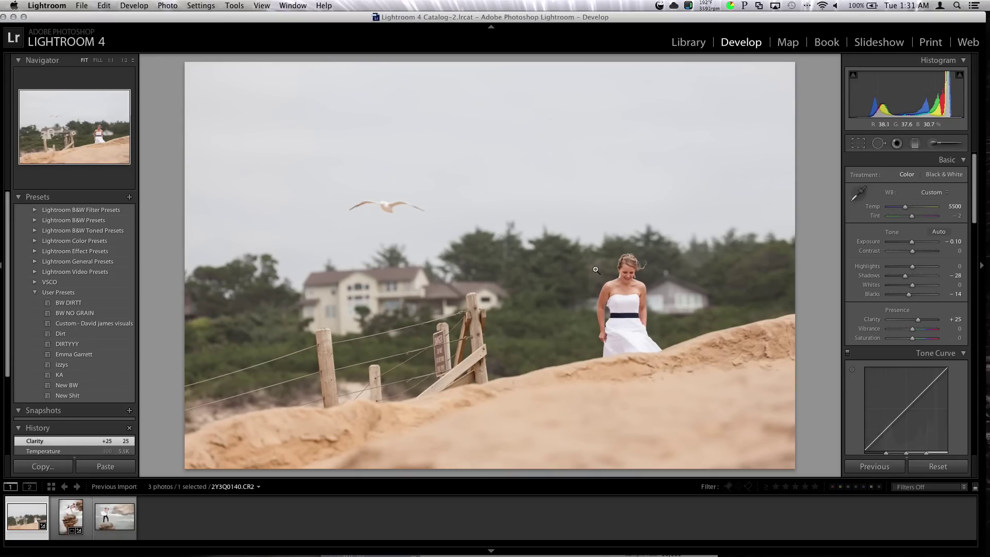
pyautogui.click(627, 272)
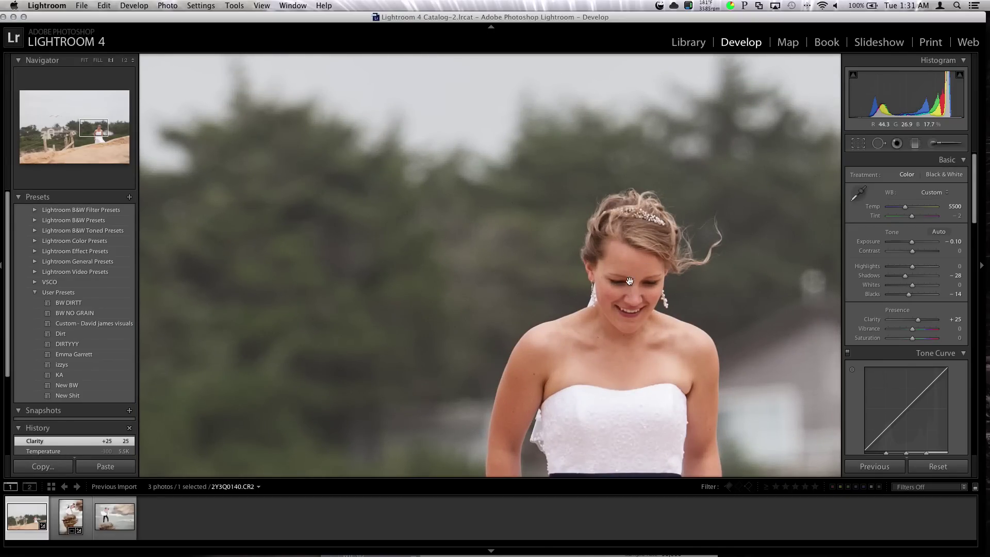
pyautogui.click(623, 258)
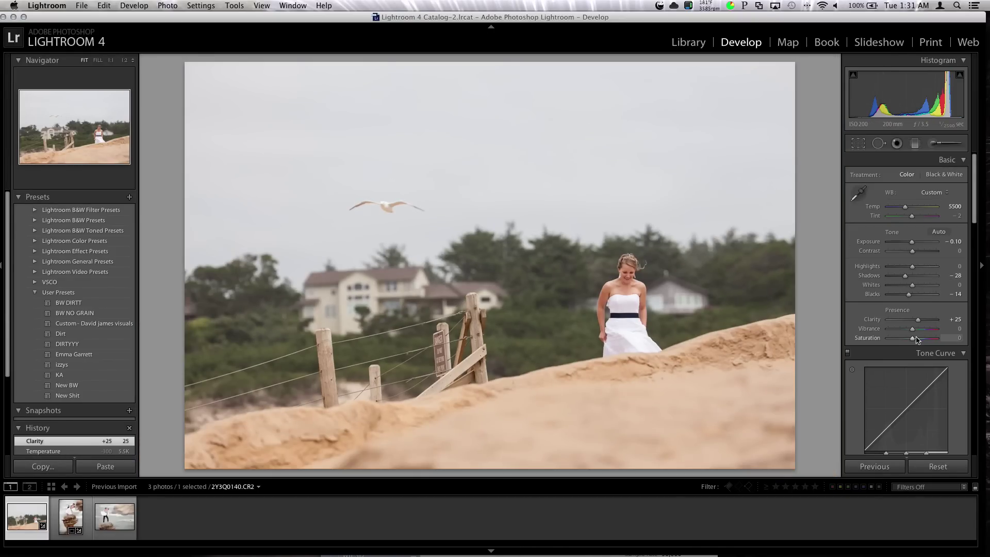
pyautogui.moveTo(919, 330); pyautogui.dragTo(916, 333)
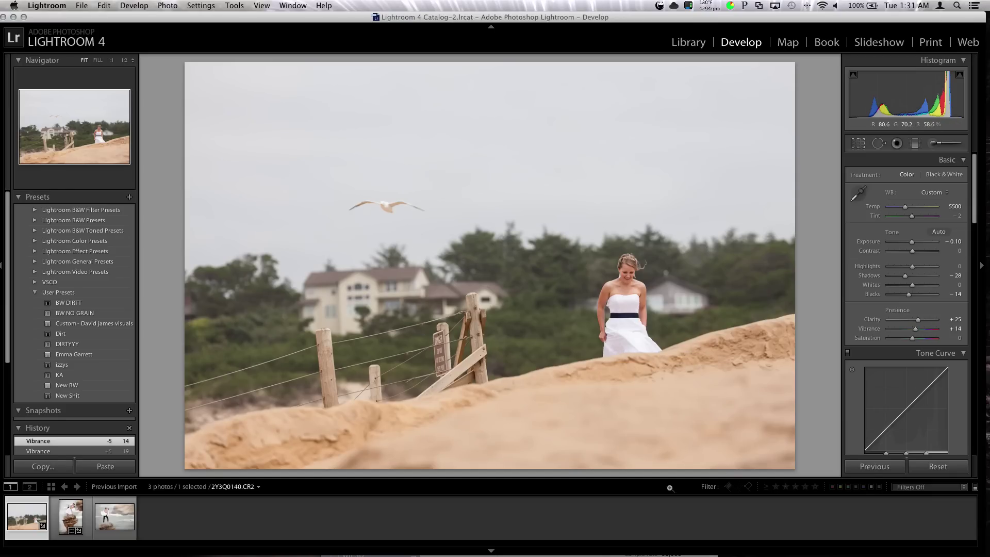
# - Set the Sharpening amount to 34 and the Post-Crop Vignetting amount to -15
pyautogui.scroll(-10, 907, 320)
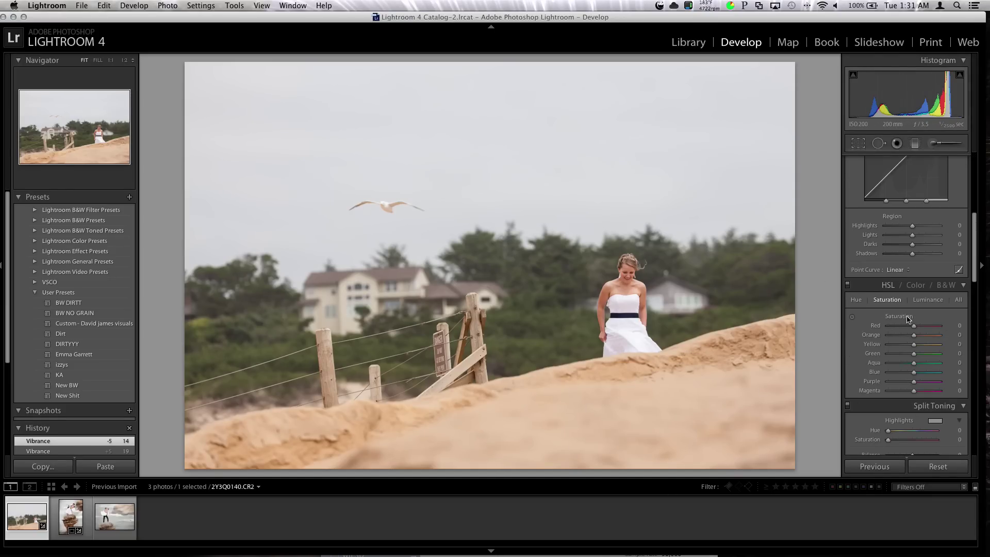
pyautogui.scroll(-4, 907, 320)
pyautogui.moveTo(895, 342); pyautogui.dragTo(910, 325)
pyautogui.scroll(-2, 909, 338)
pyautogui.scroll(-5, 910, 341)
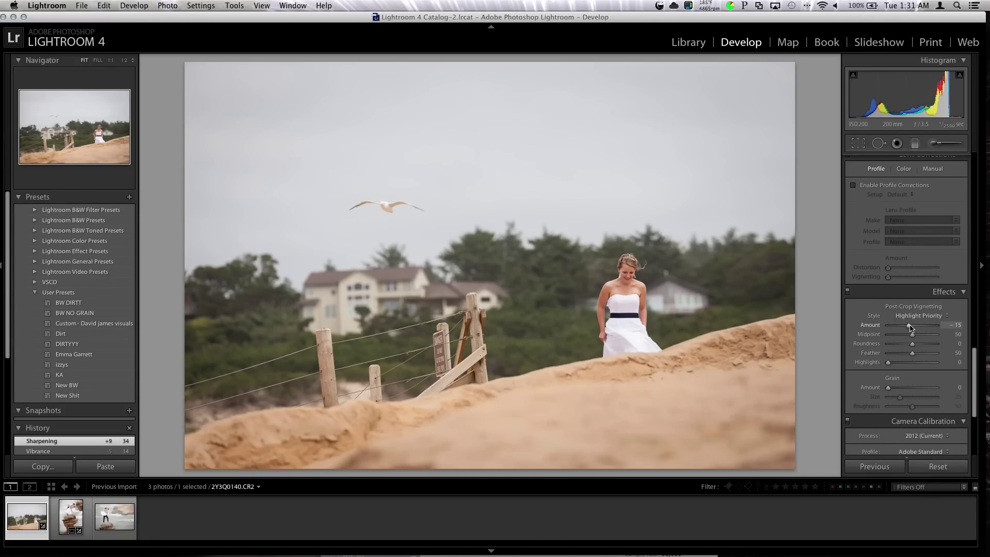
# - Raise the HSL Saturation of Green to +75 and Yellow to +25, using targeted adjustment on the bushes
pyautogui.scroll(10, 912, 328)
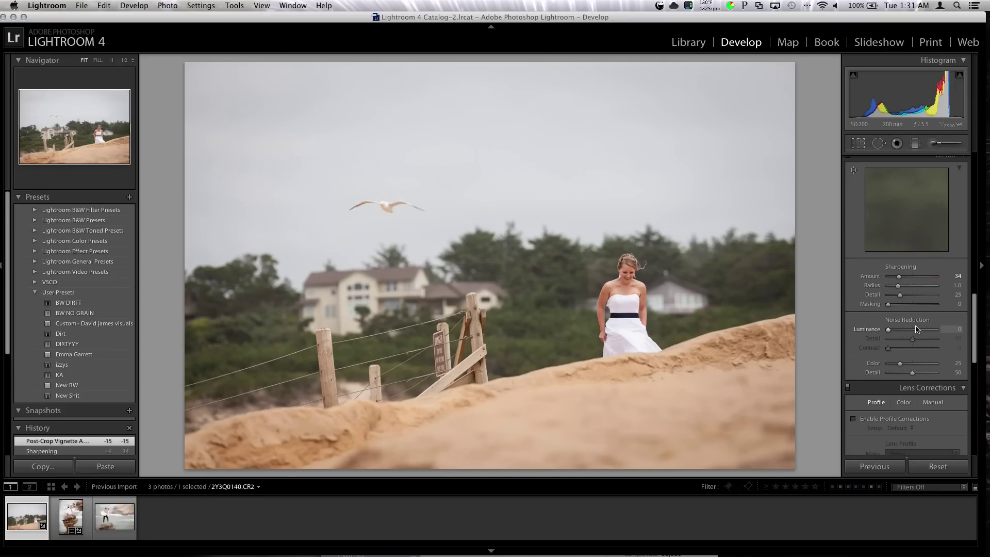
pyautogui.moveTo(951, 282)
pyautogui.mouseDown()
pyautogui.moveTo(865, 281)
pyautogui.moveTo(954, 280)
pyautogui.mouseUp()
pyautogui.click(852, 240)
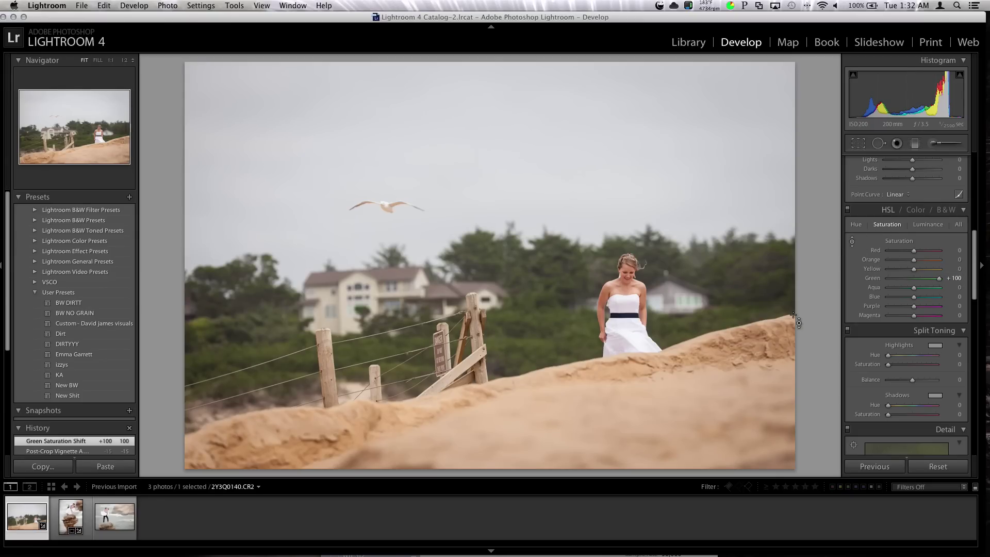
pyautogui.moveTo(531, 330)
pyautogui.mouseDown()
pyautogui.moveTo(531, 295)
pyautogui.moveTo(531, 318)
pyautogui.mouseUp()
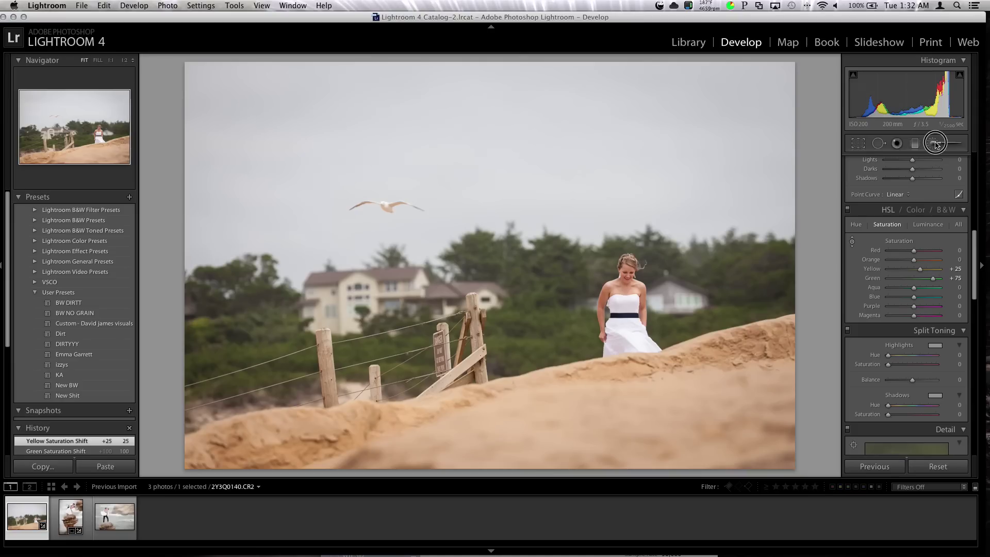
# - Paint a new Adjustment Brush mask over the sand and wooden fence, with Exposure reset to 0 and Clarity at 66
pyautogui.click(936, 144)
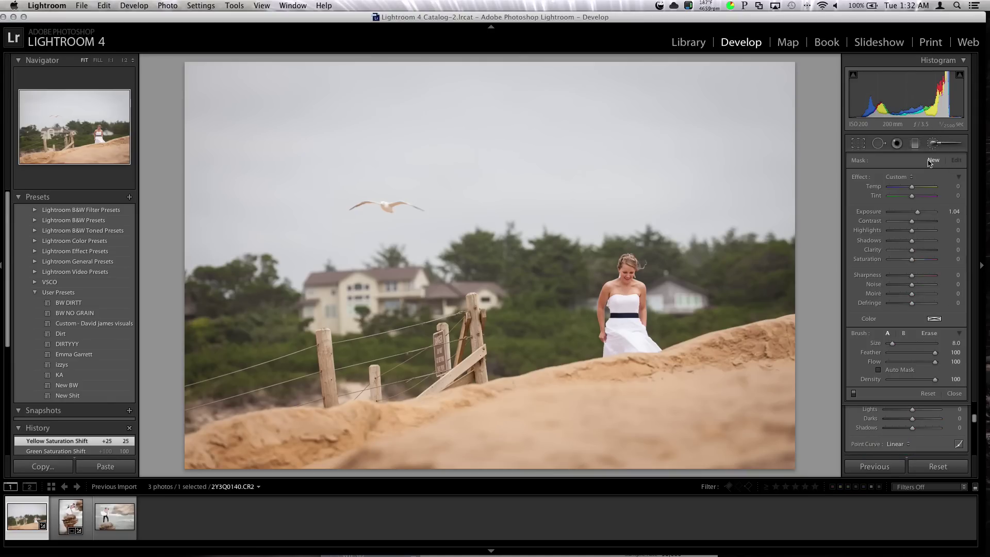
pyautogui.click(898, 177)
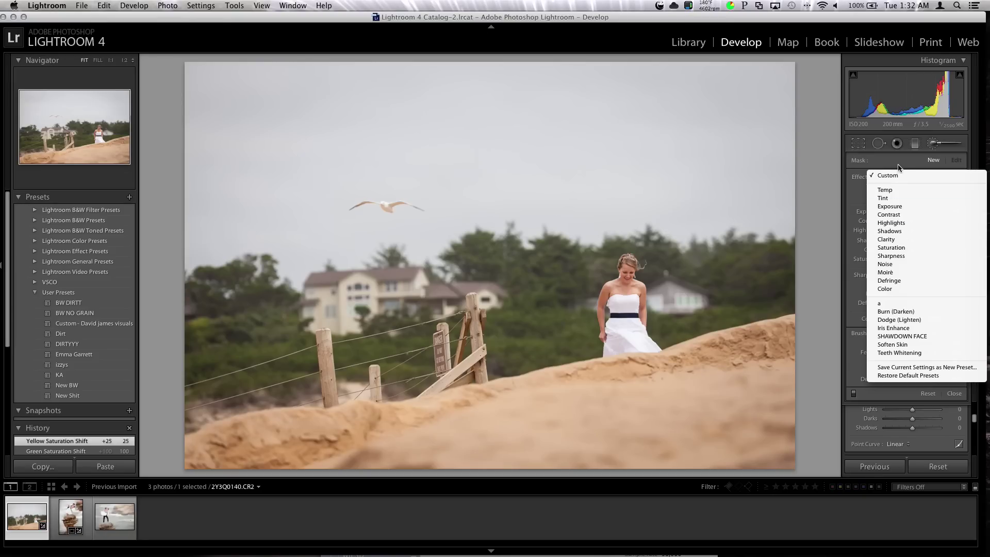
pyautogui.press('Escape')
pyautogui.doubleClick(917, 211)
pyautogui.moveTo(911, 250); pyautogui.dragTo(925, 249)
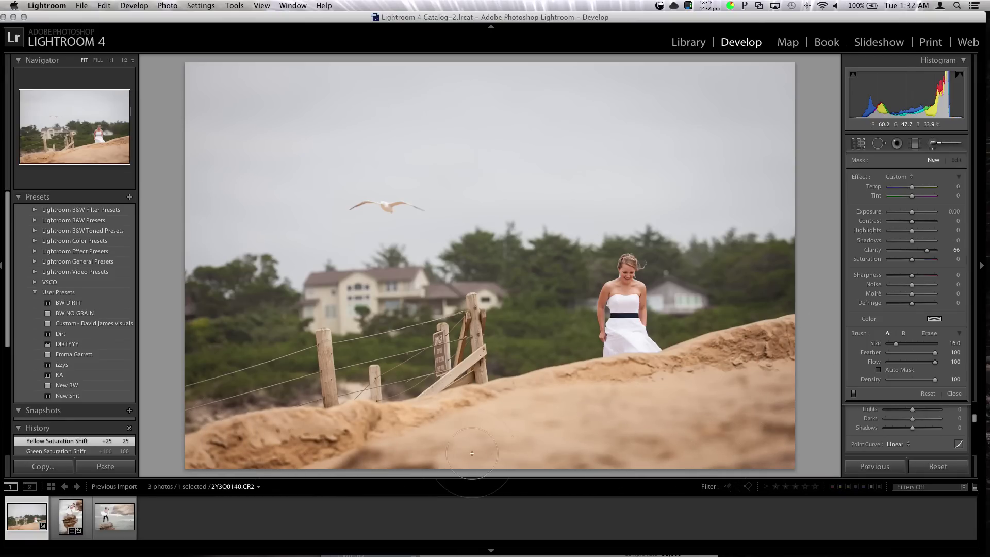
pyautogui.moveTo(381, 445); pyautogui.dragTo(429, 333)
pyautogui.moveTo(471, 304)
pyautogui.mouseDown()
pyautogui.moveTo(484, 364)
pyautogui.moveTo(479, 349)
pyautogui.moveTo(439, 400)
pyautogui.moveTo(471, 339)
pyautogui.moveTo(428, 330)
pyautogui.moveTo(436, 368)
pyautogui.moveTo(466, 369)
pyautogui.mouseUp()
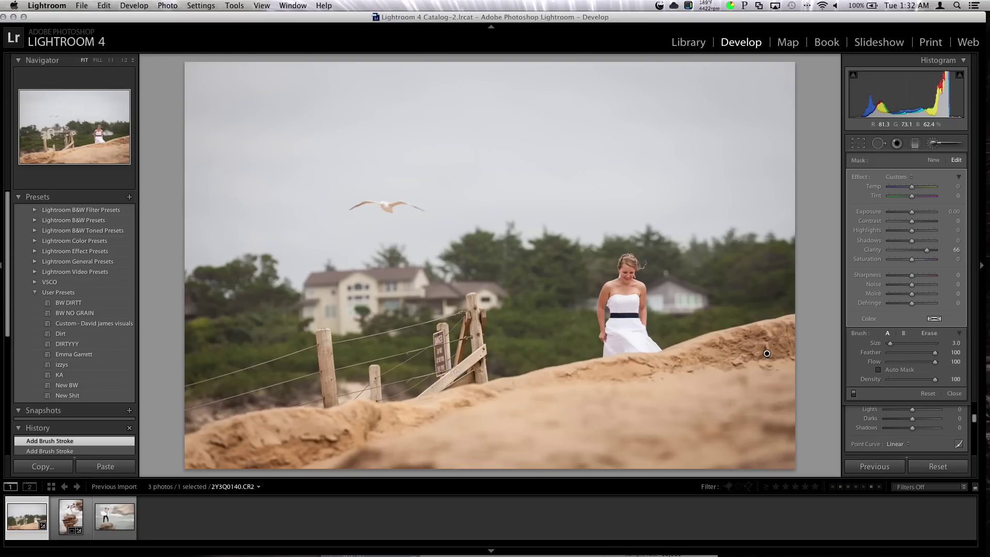
pyautogui.press('super+z')
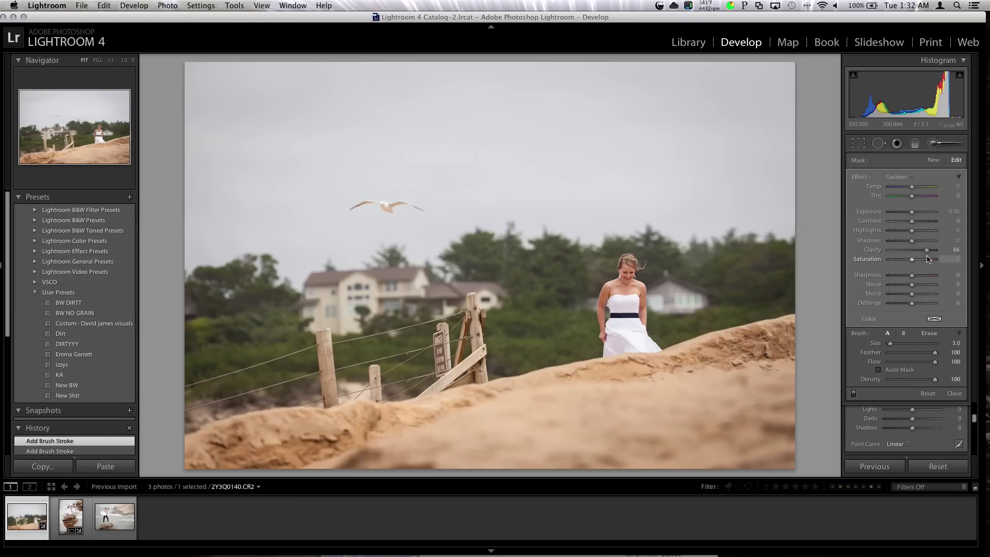
# - Set the Exposure of the sand and fence brush mask to -0.10 and its Contrast to 16
pyautogui.doubleClick(920, 216)
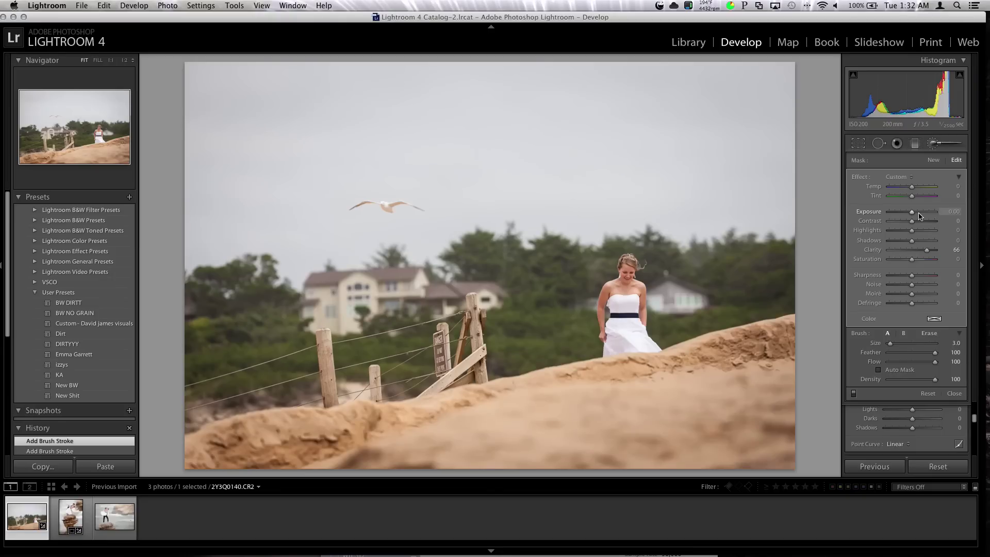
pyautogui.press('Down')
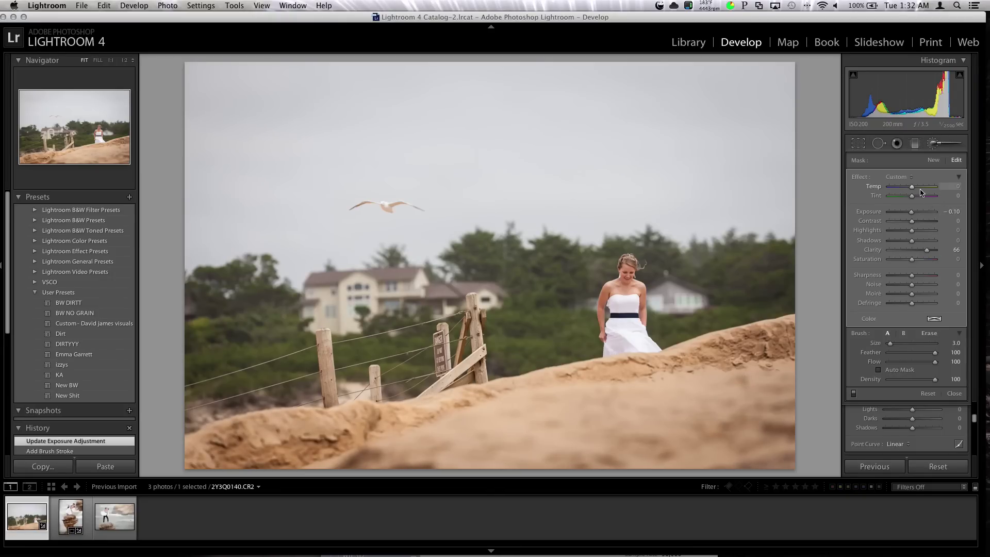
pyautogui.moveTo(912, 221); pyautogui.dragTo(916, 223)
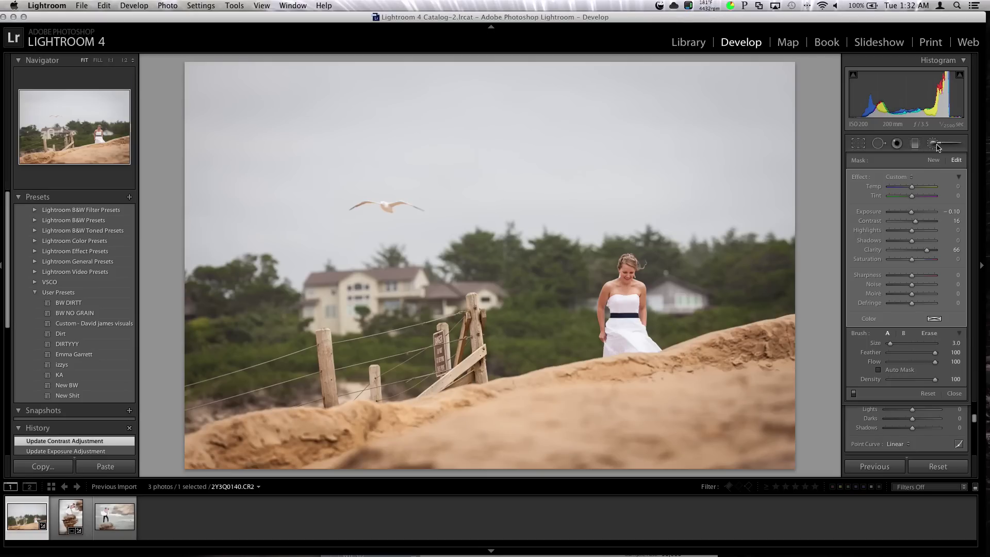
# - Paint a new Adjustment Brush mask over the bride's skin and dress with a size 14.0 brush
pyautogui.click(933, 160)
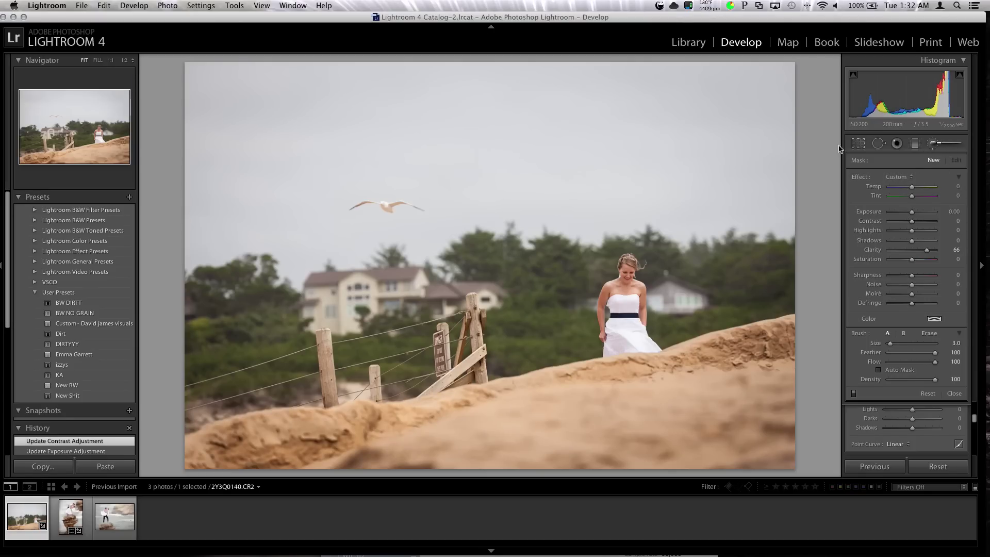
pyautogui.click(100, 131)
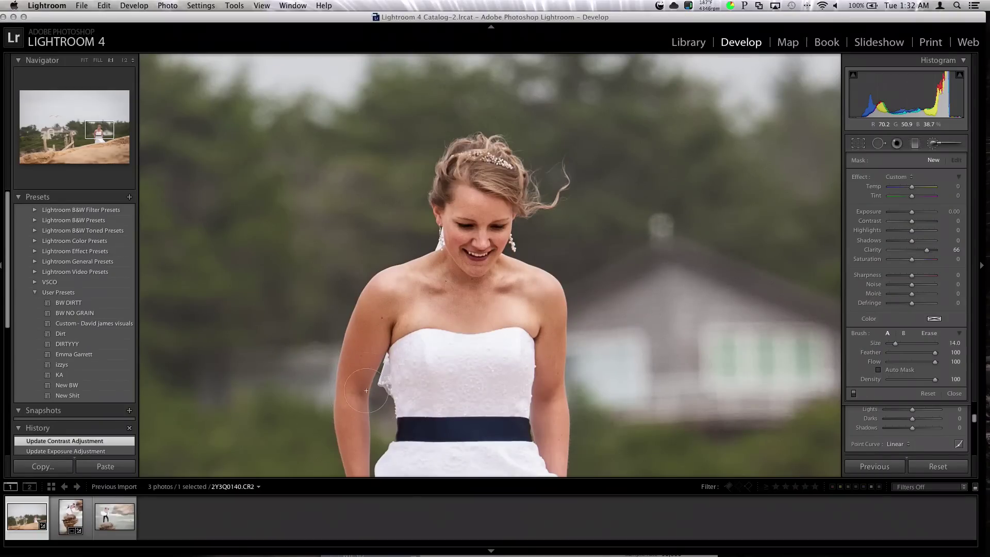
pyautogui.moveTo(366, 373); pyautogui.dragTo(352, 472)
pyautogui.moveTo(572, 296); pyautogui.dragTo(575, 466)
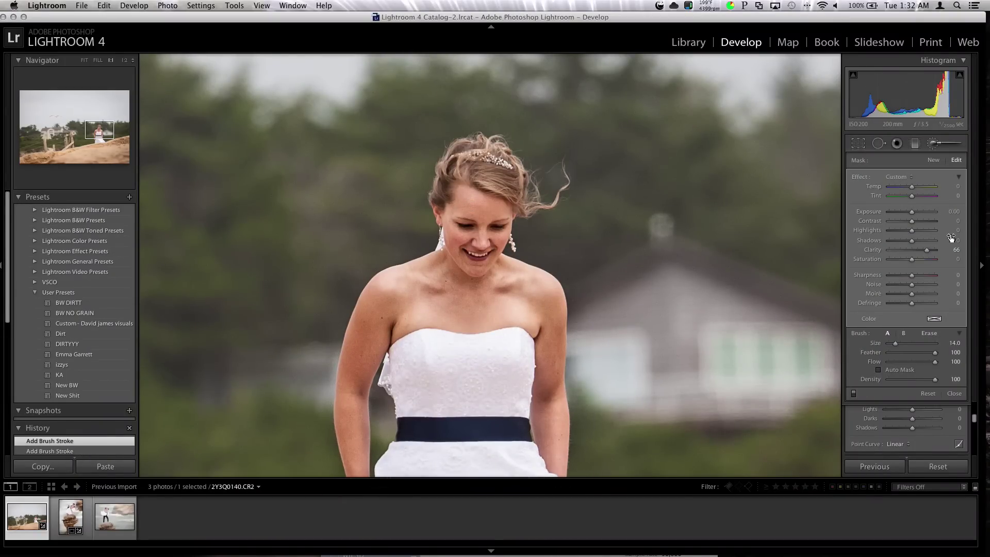
# - Set the bride mask's Clarity to 2, Exposure to 0.10 and Shadows to 28
pyautogui.doubleClick(926, 249)
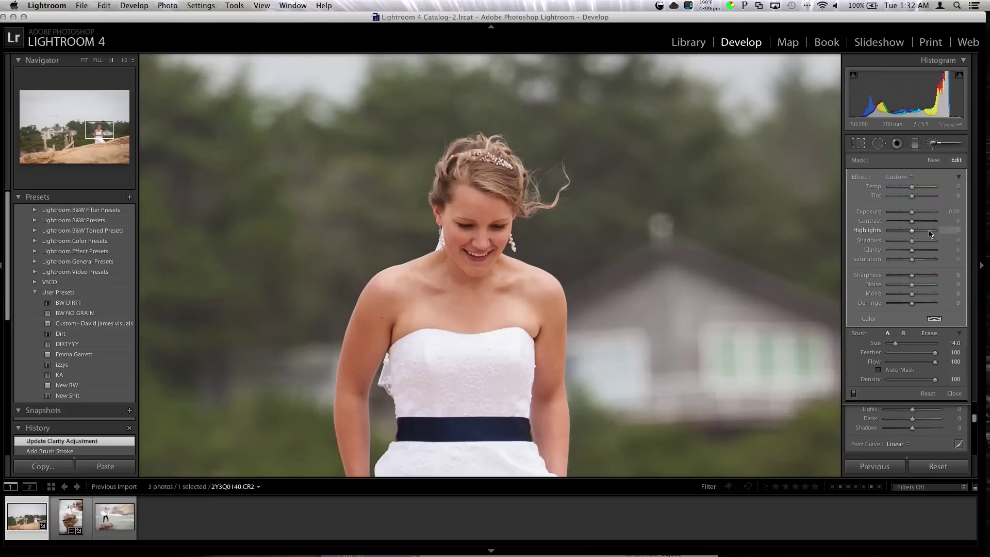
pyautogui.moveTo(99, 130); pyautogui.dragTo(89, 132)
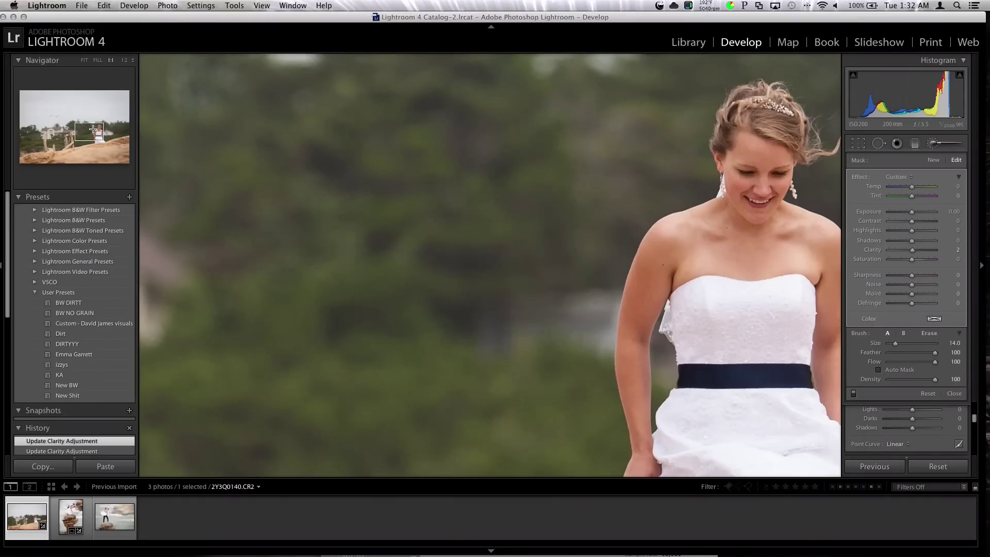
pyautogui.press('z')
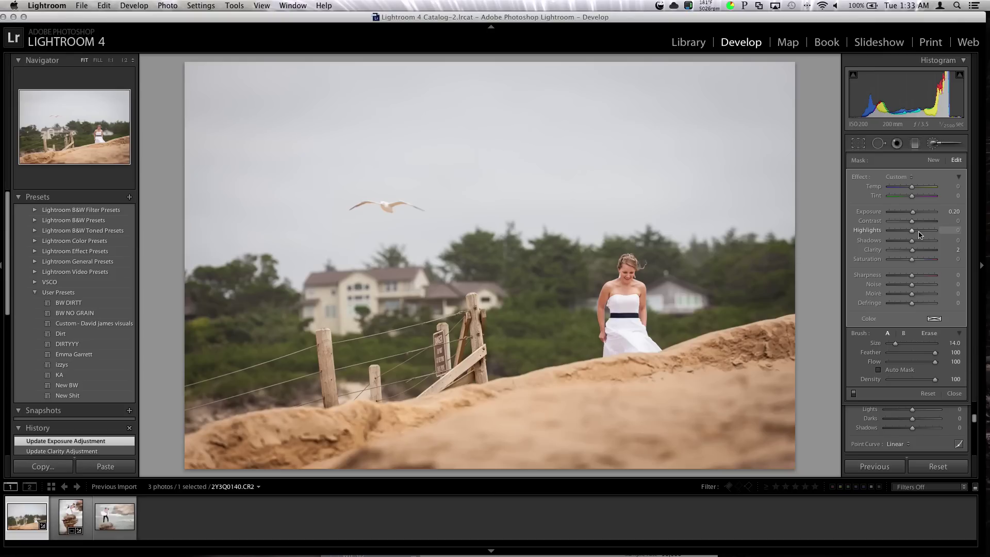
pyautogui.moveTo(912, 241); pyautogui.dragTo(916, 244)
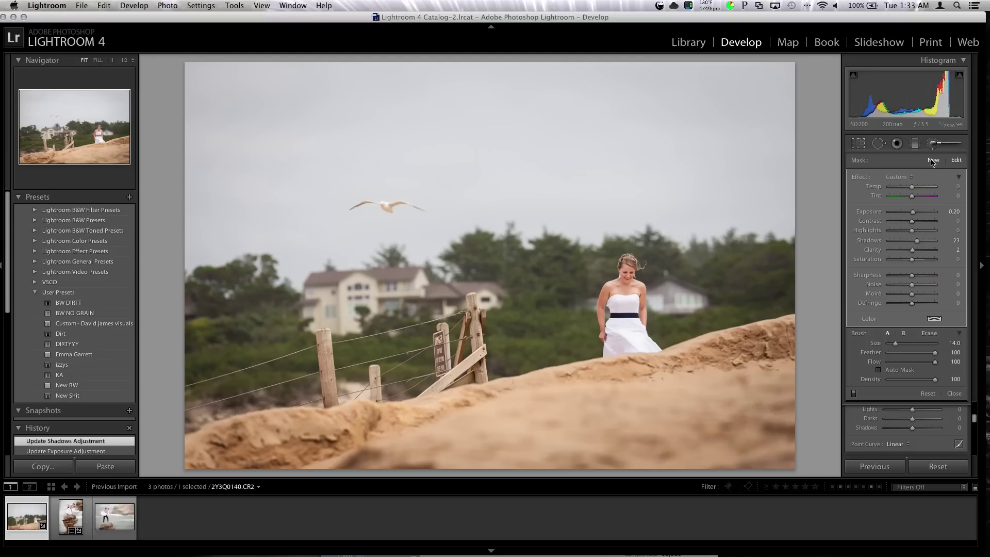
pyautogui.click(921, 215)
pyautogui.click(924, 246)
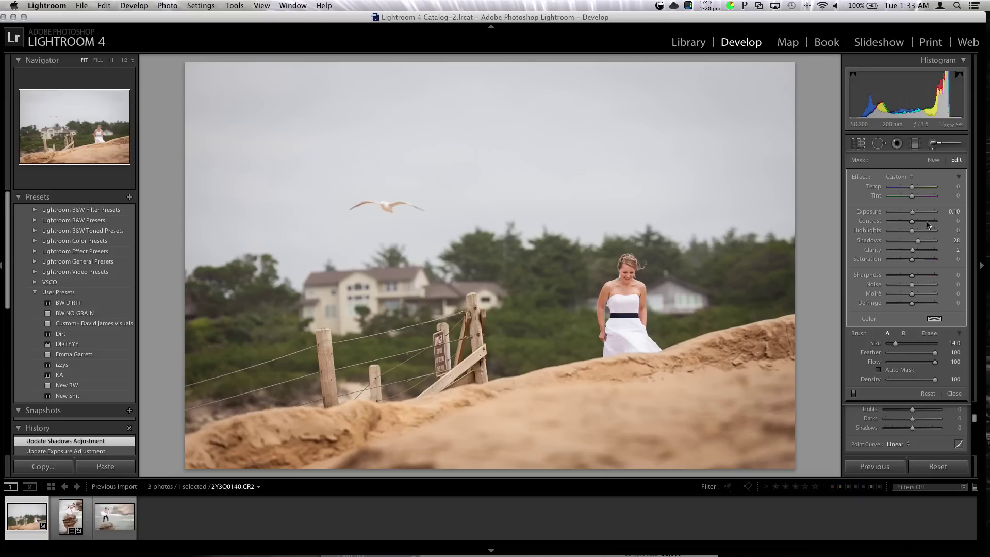
# - Paint a new Adjustment Brush mask over the flying seagull with a size 2.0 brush
pyautogui.click(932, 144)
pyautogui.click(933, 142)
pyautogui.scroll(-6, 373, 200)
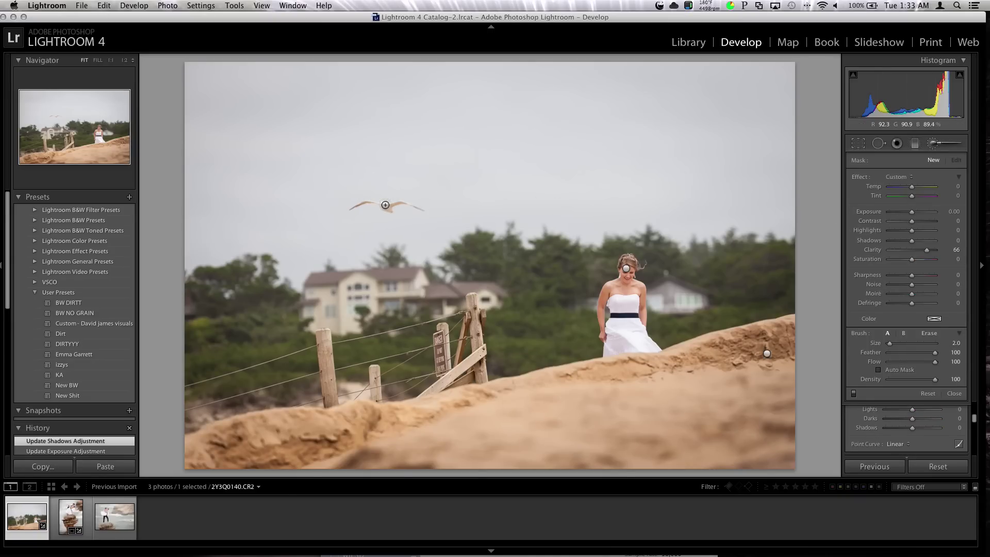
pyautogui.moveTo(363, 202); pyautogui.dragTo(415, 204)
pyautogui.click(394, 208)
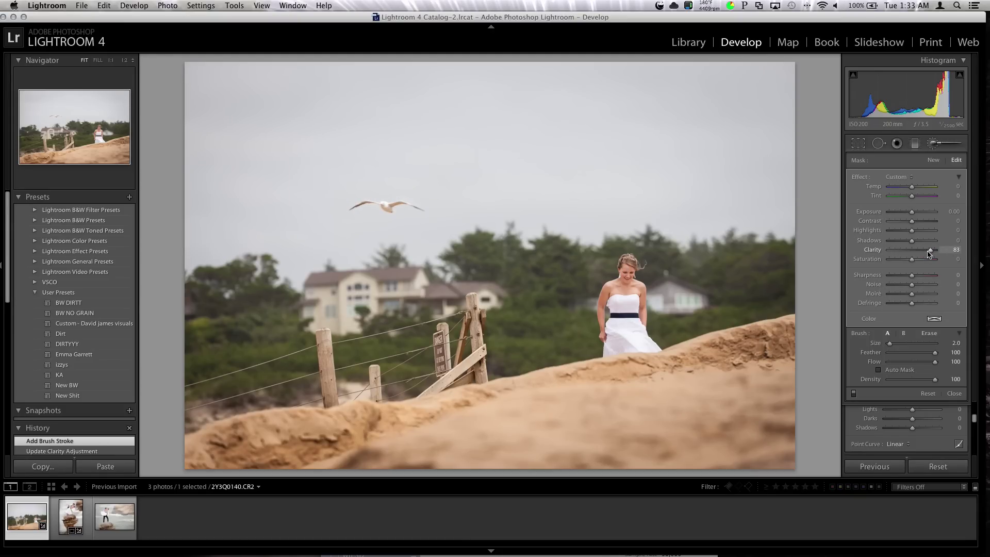
# - Set the seagull mask's Clarity to 35 with Exposure reset to 0, and close the brush
pyautogui.moveTo(932, 252)
pyautogui.mouseDown()
pyautogui.moveTo(912, 251)
pyautogui.moveTo(944, 251)
pyautogui.moveTo(932, 252)
pyautogui.mouseUp()
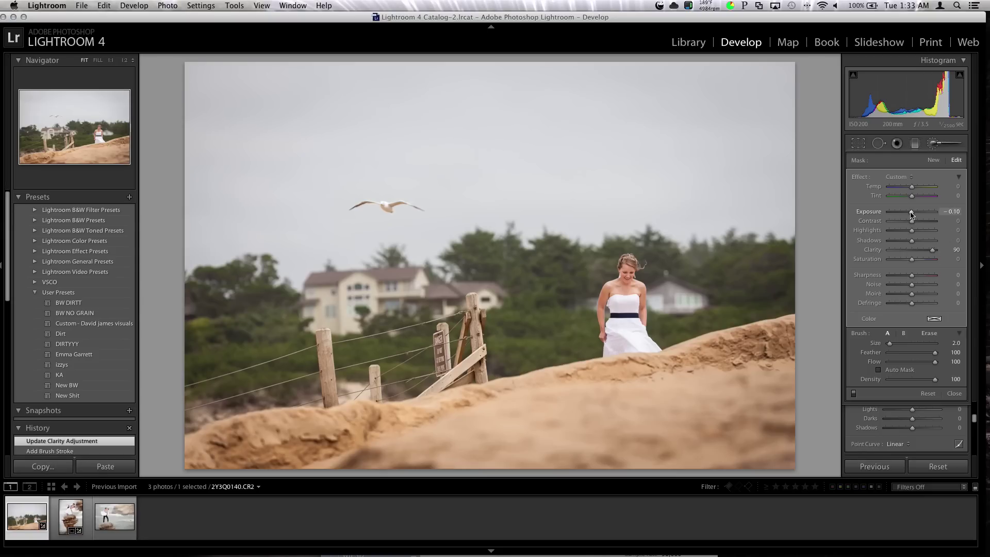
pyautogui.doubleClick(910, 214)
pyautogui.moveTo(921, 252); pyautogui.dragTo(920, 252)
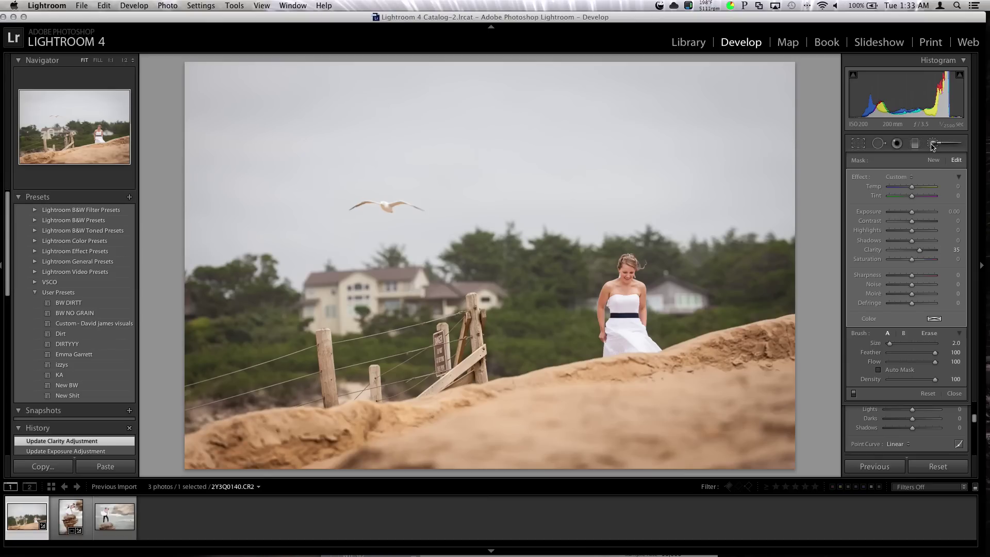
pyautogui.click(931, 144)
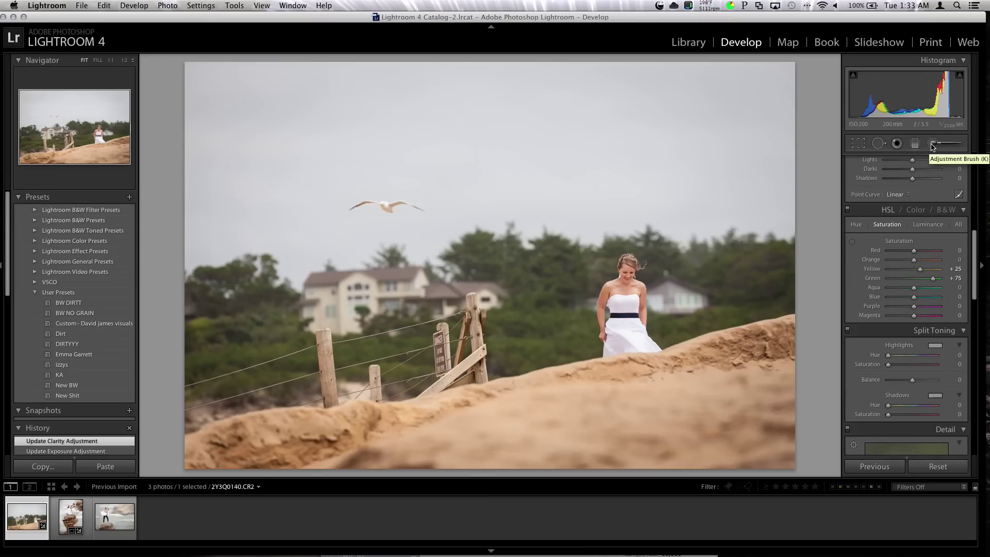
# - Set the photo's overall Exposure to +0.10
pyautogui.press('=')
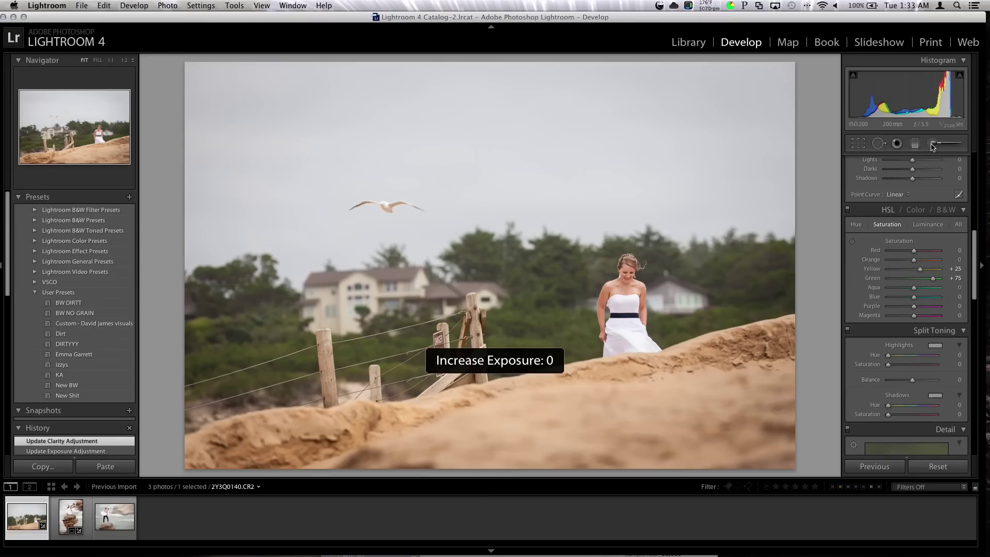
pyautogui.press('-')
pyautogui.press('=')
pyautogui.press('=')
pyautogui.press('=')
pyautogui.press('-')
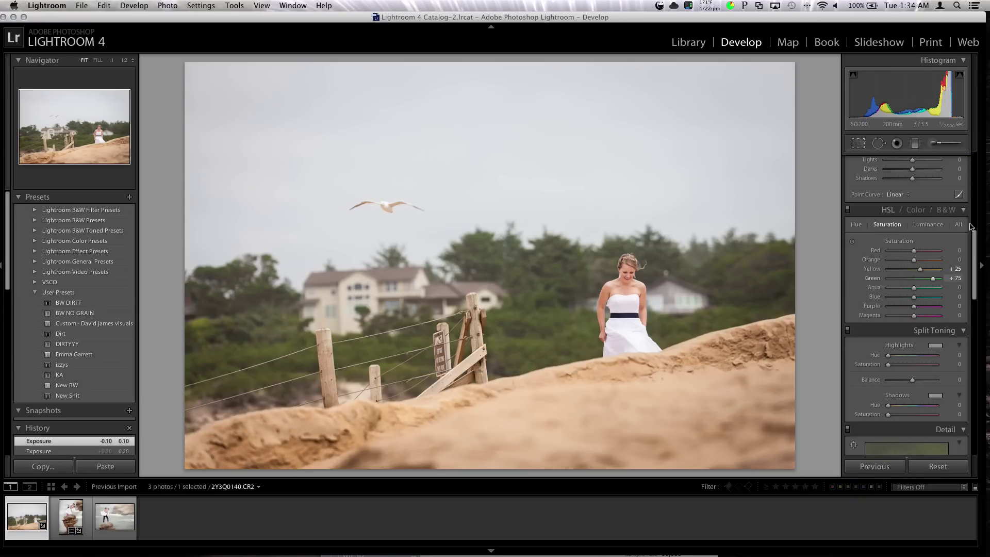
# - Paint a new size 11.0 Adjustment Brush mask over the trees and bushes and set its Clarity to 100
pyautogui.click(933, 143)
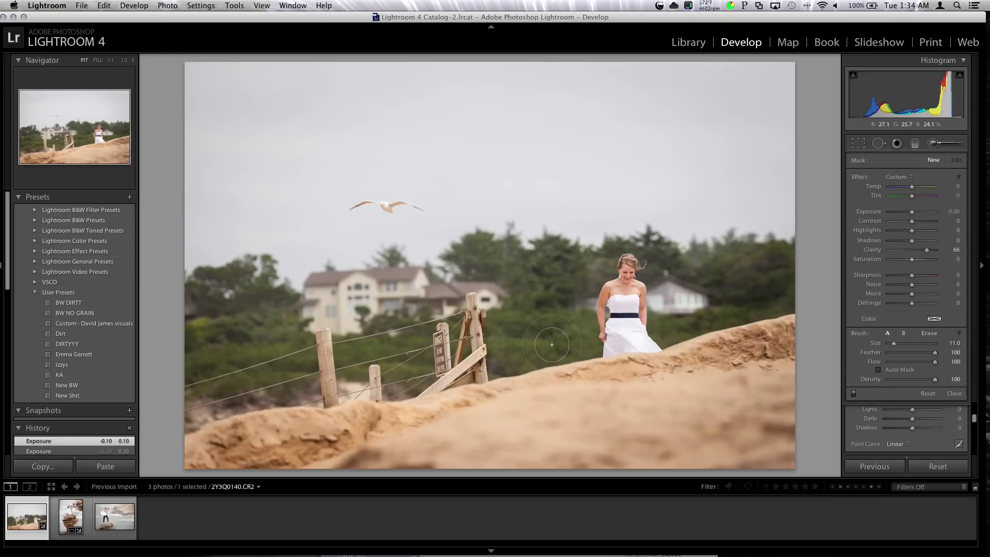
pyautogui.moveTo(501, 319)
pyautogui.mouseDown()
pyautogui.moveTo(226, 371)
pyautogui.moveTo(260, 301)
pyautogui.mouseUp()
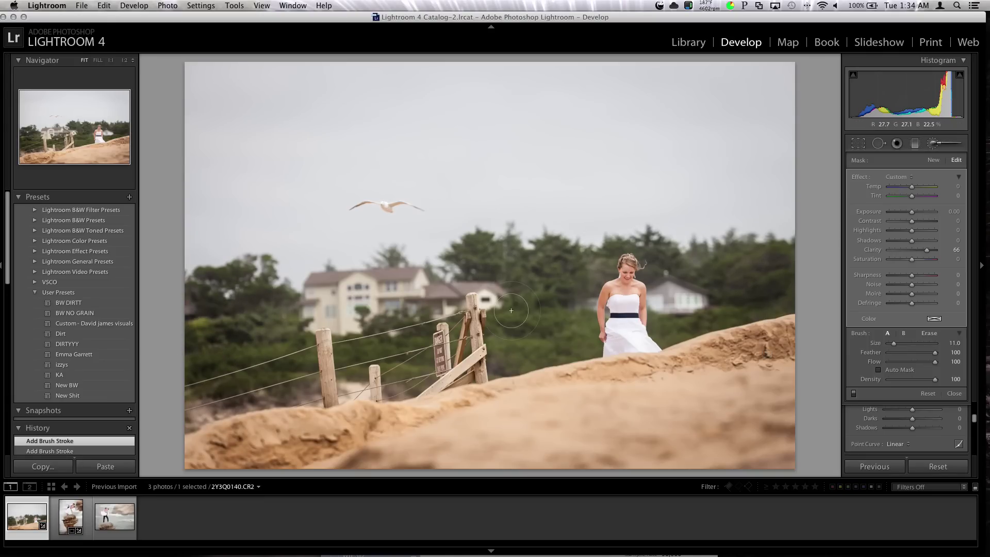
pyautogui.moveTo(926, 249); pyautogui.dragTo(943, 253)
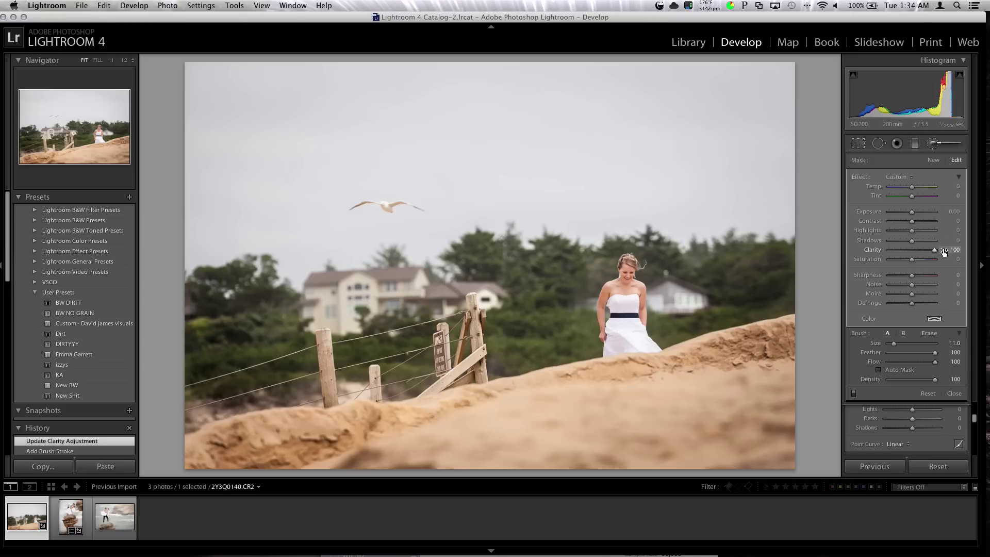
# - Set the Contrast of the tree and bush mask to 25 and lower its Exposure slightly
pyautogui.moveTo(911, 222); pyautogui.dragTo(920, 224)
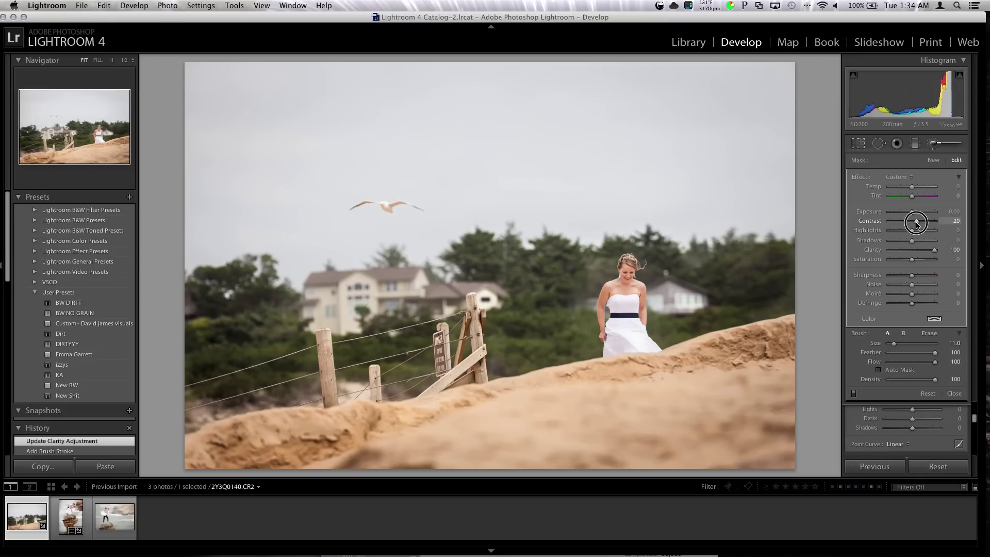
pyautogui.moveTo(916, 223); pyautogui.dragTo(917, 222)
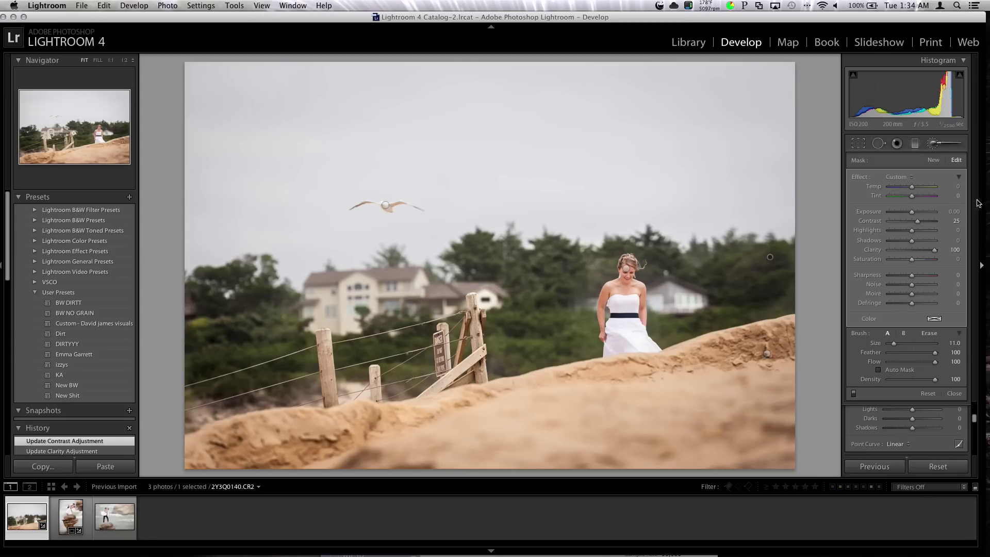
pyautogui.moveTo(911, 215); pyautogui.dragTo(910, 215)
pyautogui.press('k')
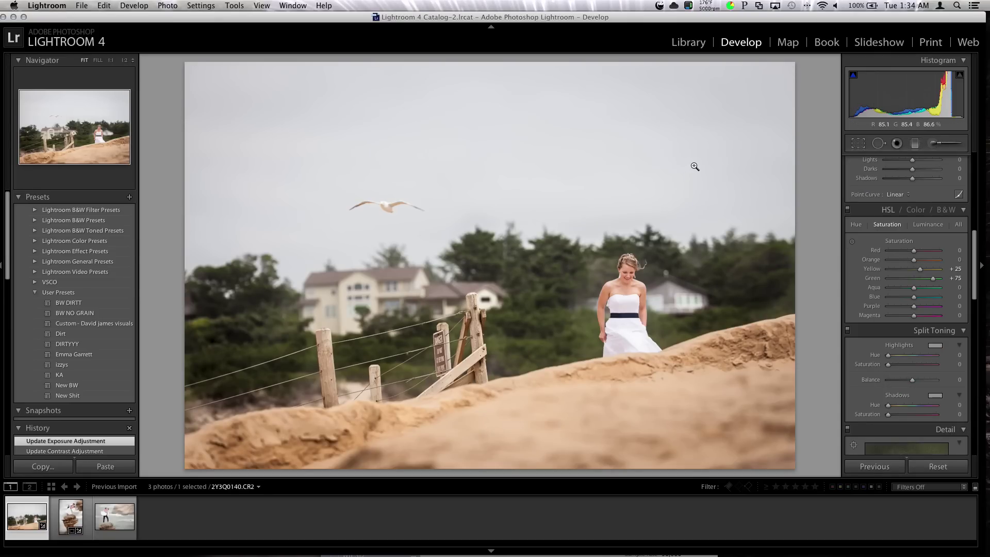
# - Try darkening the sky with a Graduated Filter at Exposure -2.39 and Clarity 0, and reset its Exposure
pyautogui.click(914, 142)
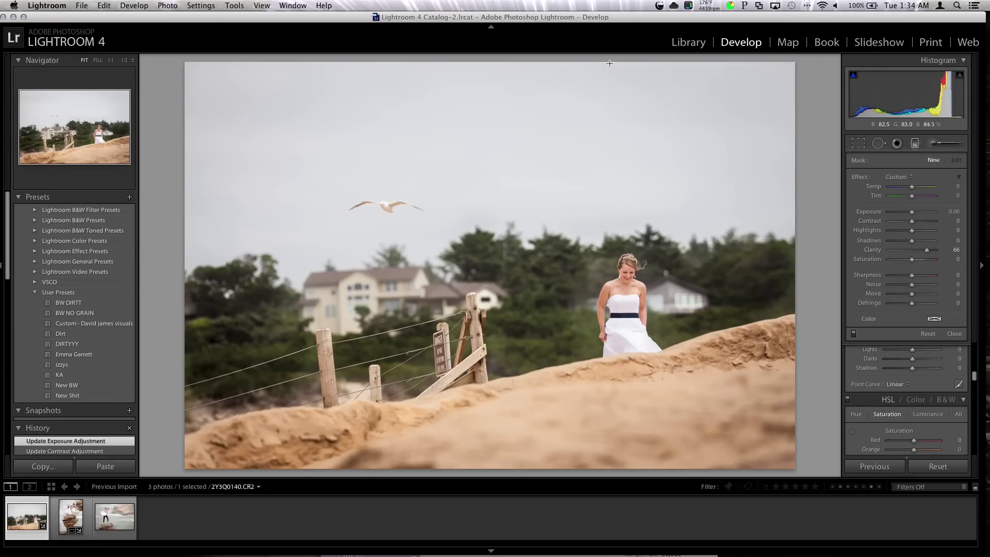
pyautogui.moveTo(412, 63); pyautogui.dragTo(419, 216)
pyautogui.doubleClick(872, 250)
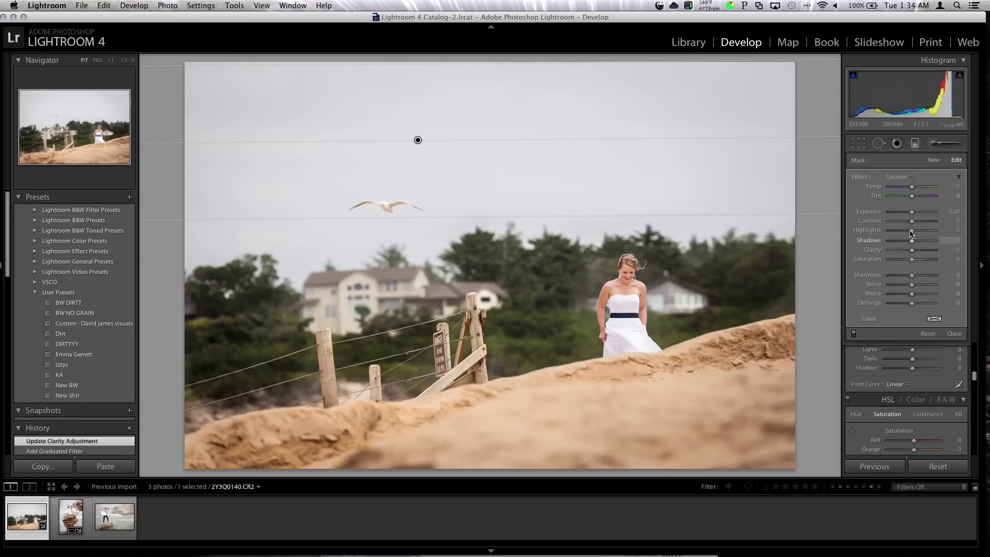
pyautogui.moveTo(912, 212); pyautogui.dragTo(898, 212)
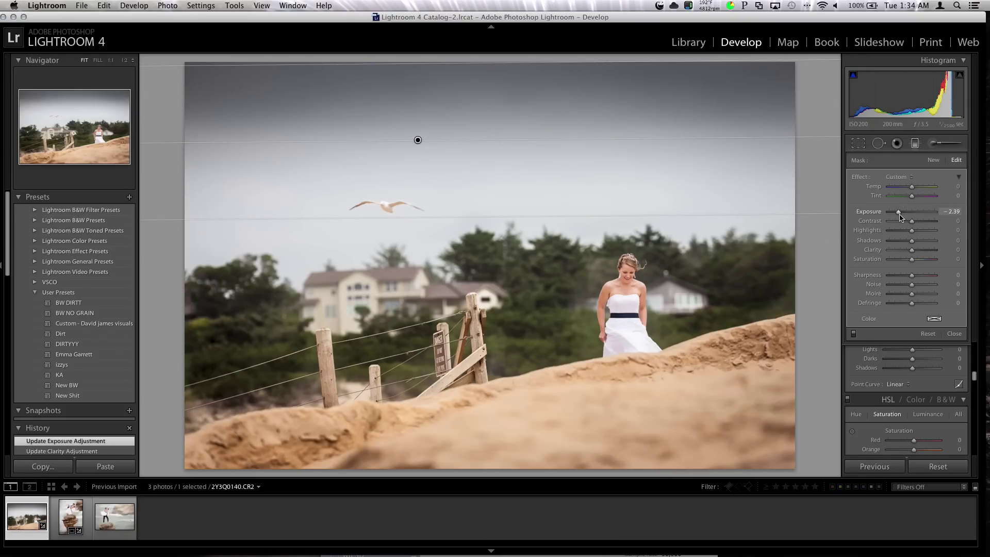
pyautogui.doubleClick(900, 214)
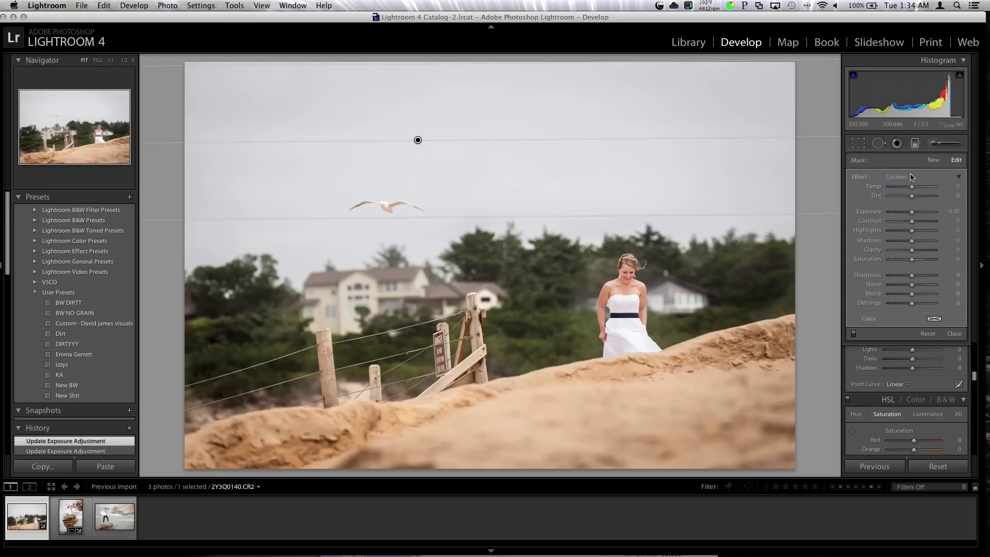
pyautogui.click(915, 143)
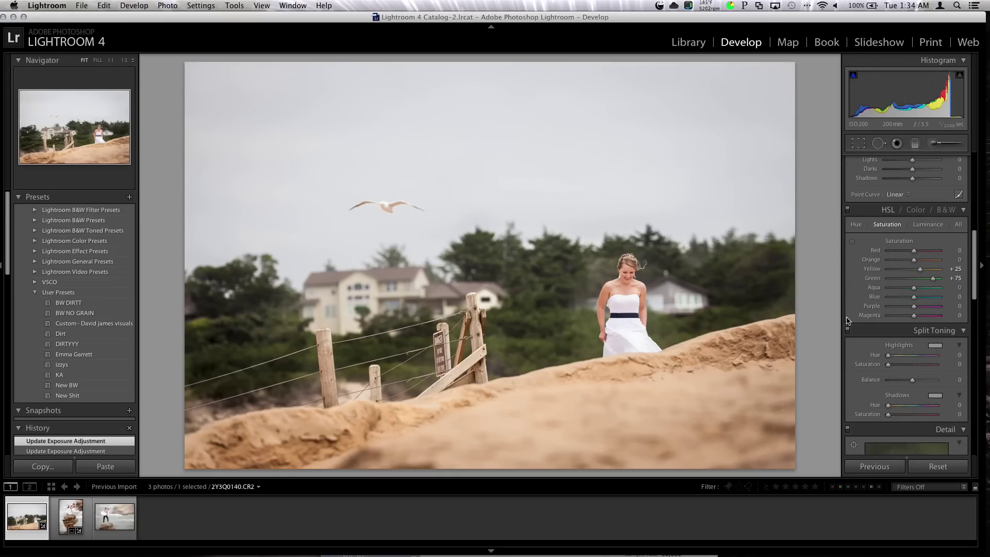
# - Set the white balance Tint to +3
pyautogui.scroll(10, 929, 235)
pyautogui.scroll(-1, 925, 227)
pyautogui.press('Up')
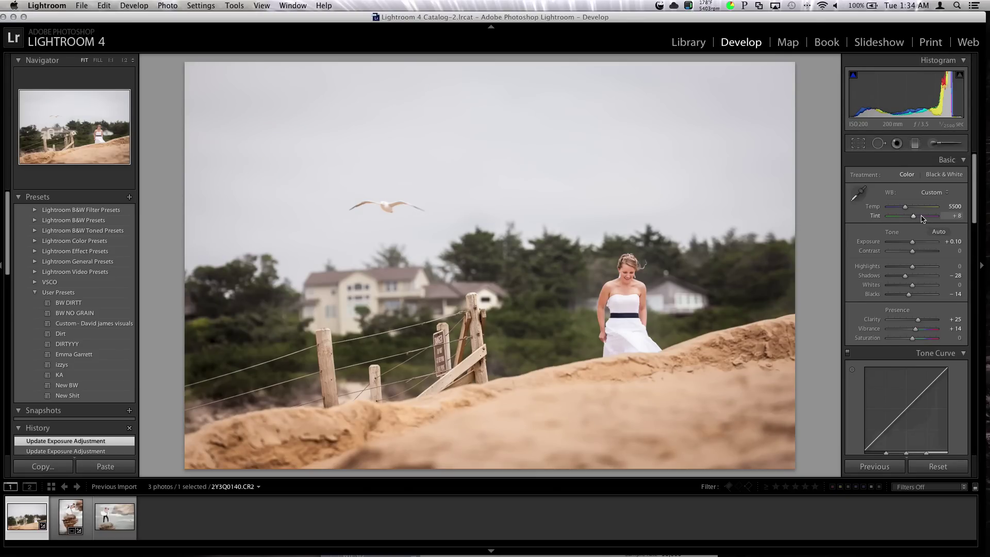
pyautogui.press('Down')
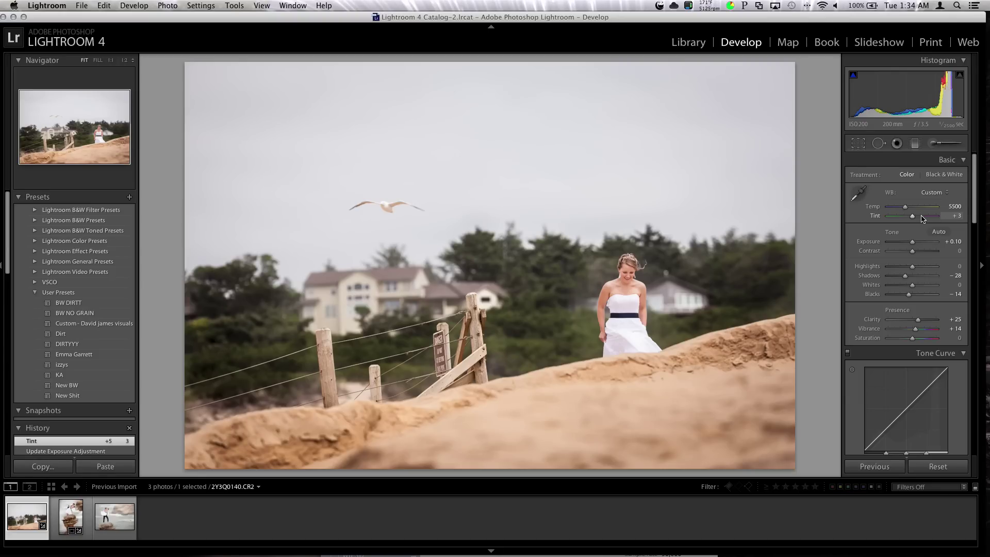
# - Try the overall Exposure at +0.20 and return it to +0.10
pyautogui.press('=')
pyautogui.press('-')
pyautogui.press('=')
pyautogui.press('-')
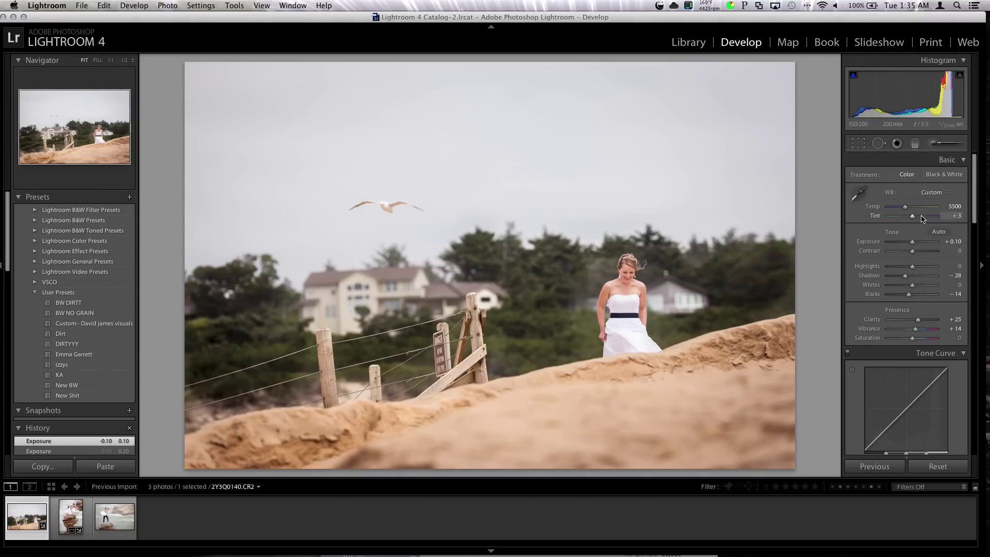
# - Compare the edited photo with its Before version twice
pyautogui.press('\\')
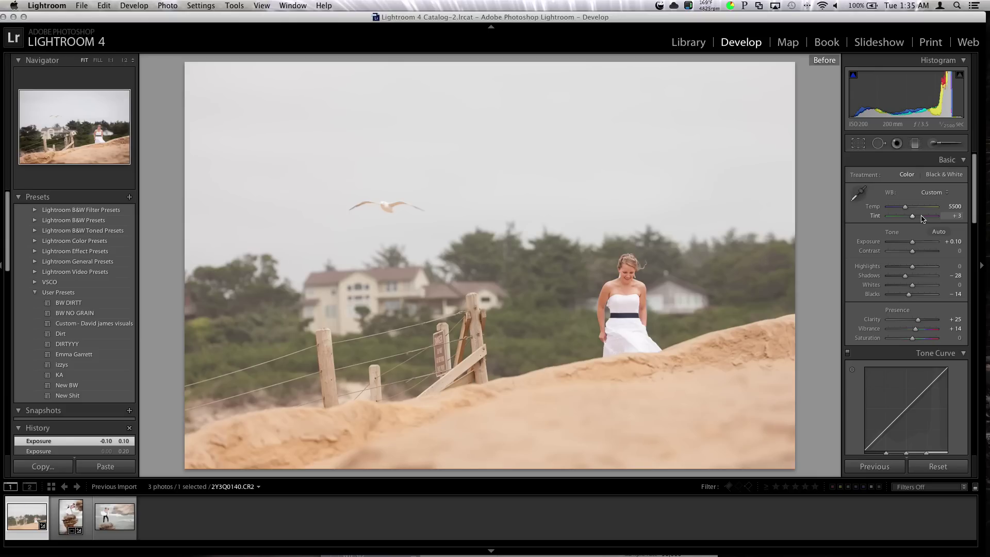
pyautogui.press('\\')
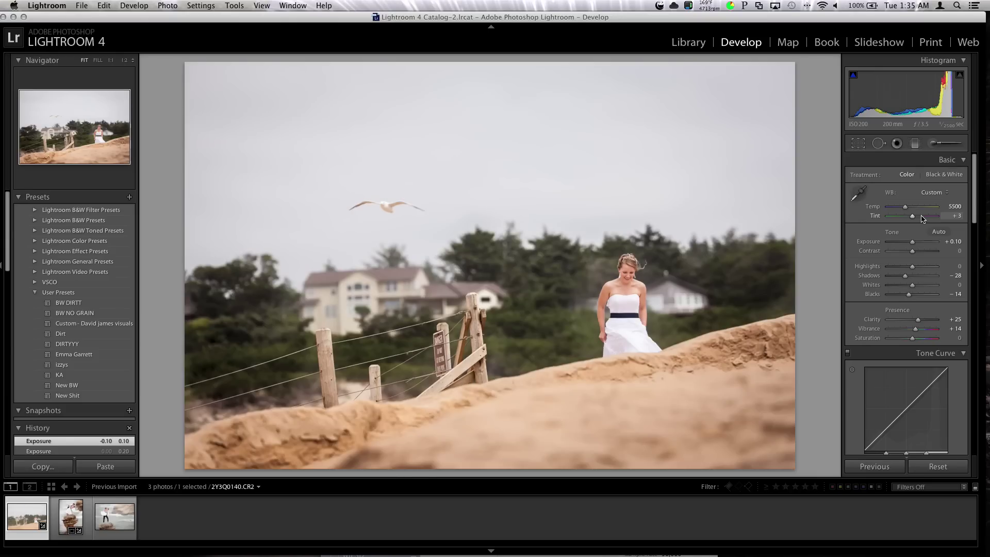
pyautogui.press('\\')
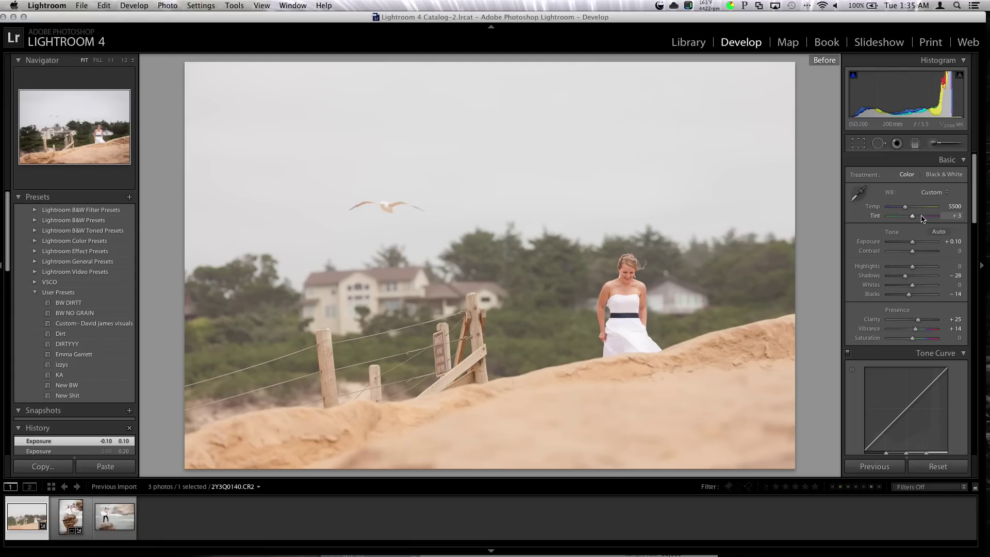
pyautogui.press('\\')
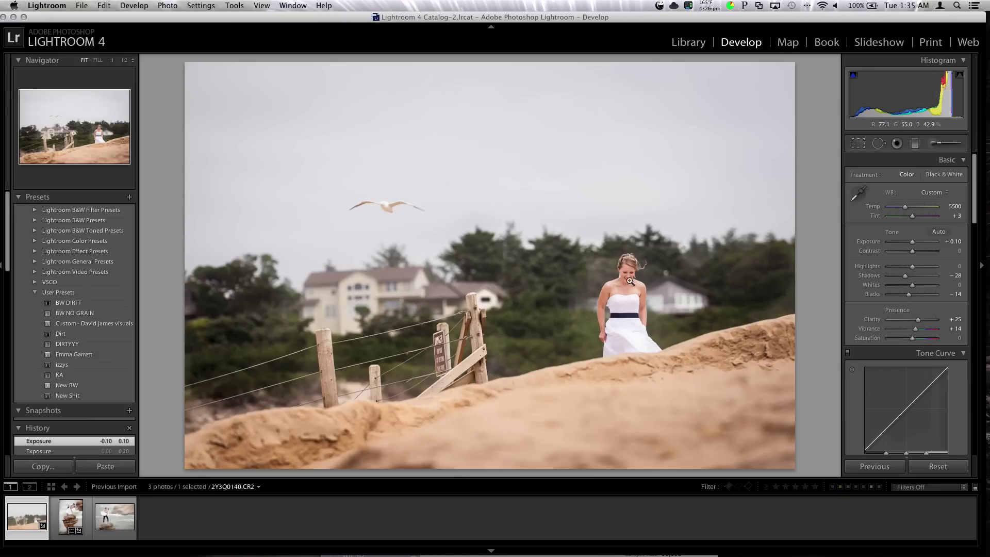
# - Brush a new mask over the bride's face with Shadows 28 and Clarity 2, trying Exposure and Contrast and resetting both to 0
pyautogui.click(933, 143)
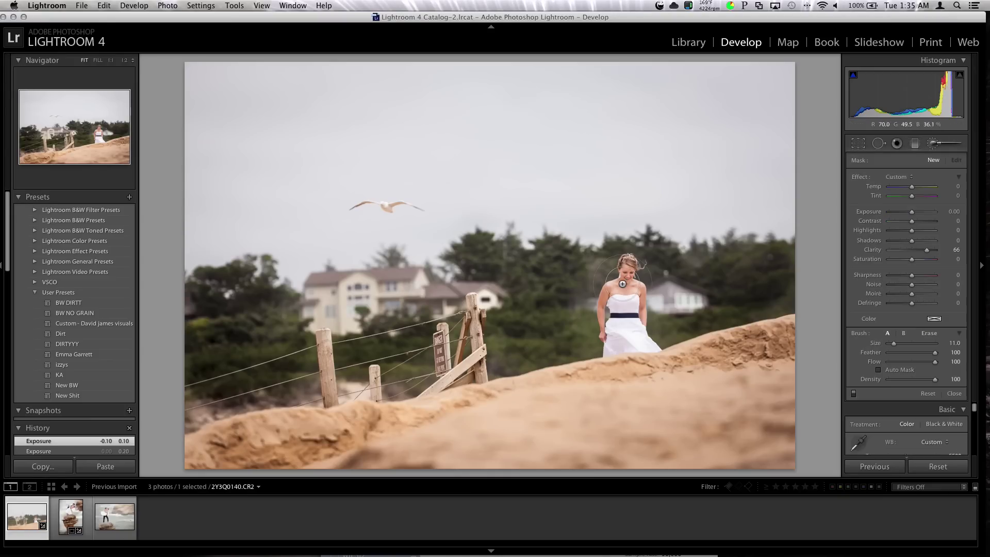
pyautogui.click(627, 269)
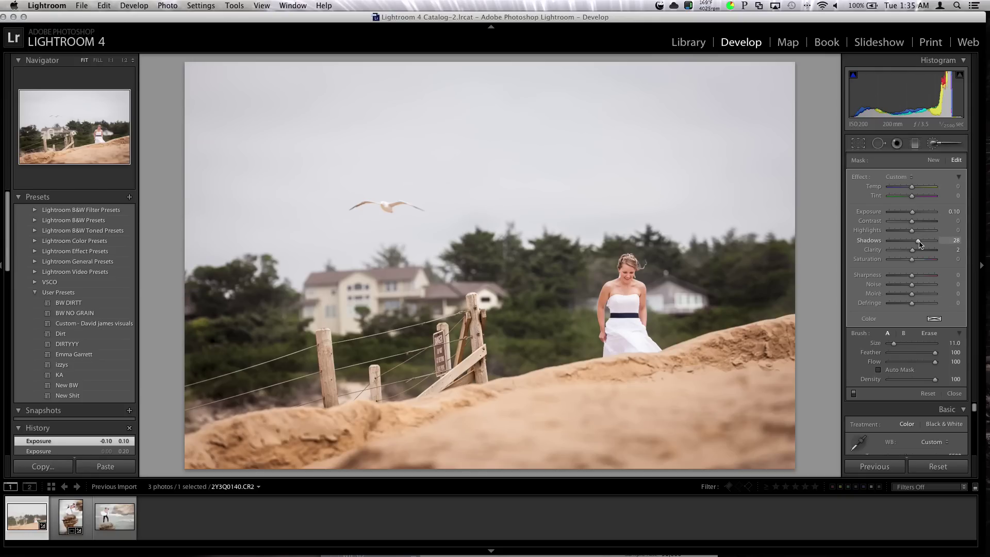
pyautogui.moveTo(912, 221); pyautogui.dragTo(922, 223)
pyautogui.doubleClick(923, 221)
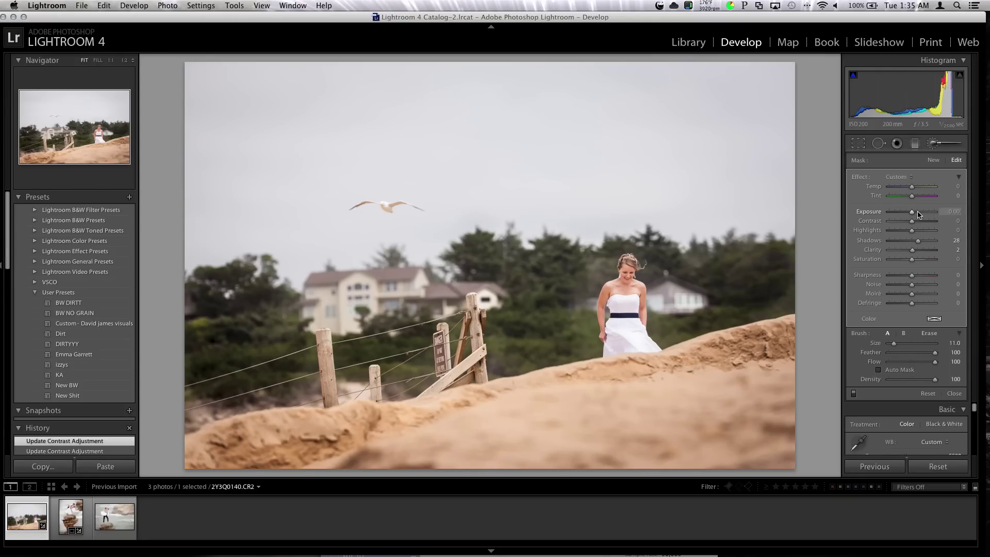
pyautogui.doubleClick(918, 214)
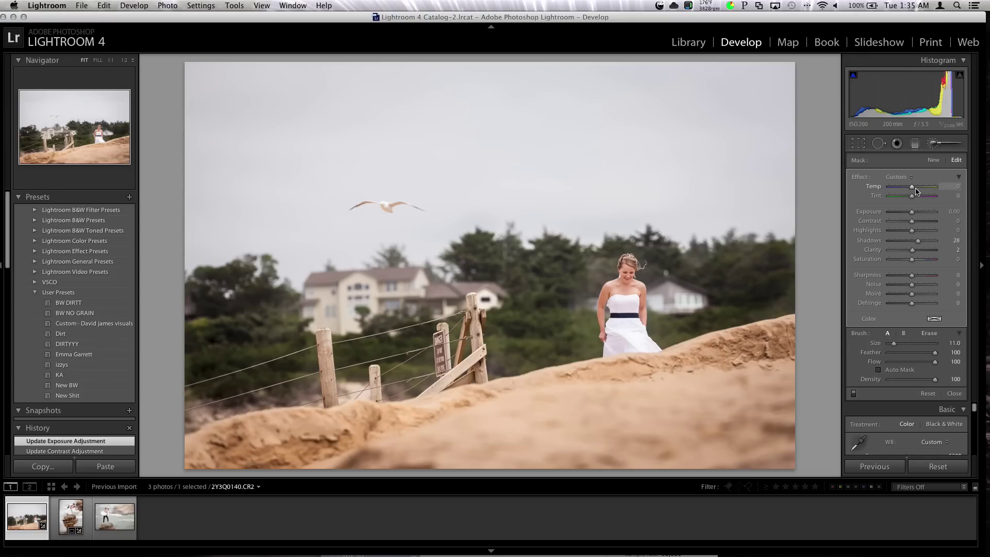
# - Set the face mask's Clarity to 5 and Exposure to -0.10, try Temp at 5 and reset it, and close the Adjustment Brush
pyautogui.press('Up')
pyautogui.press('Up')
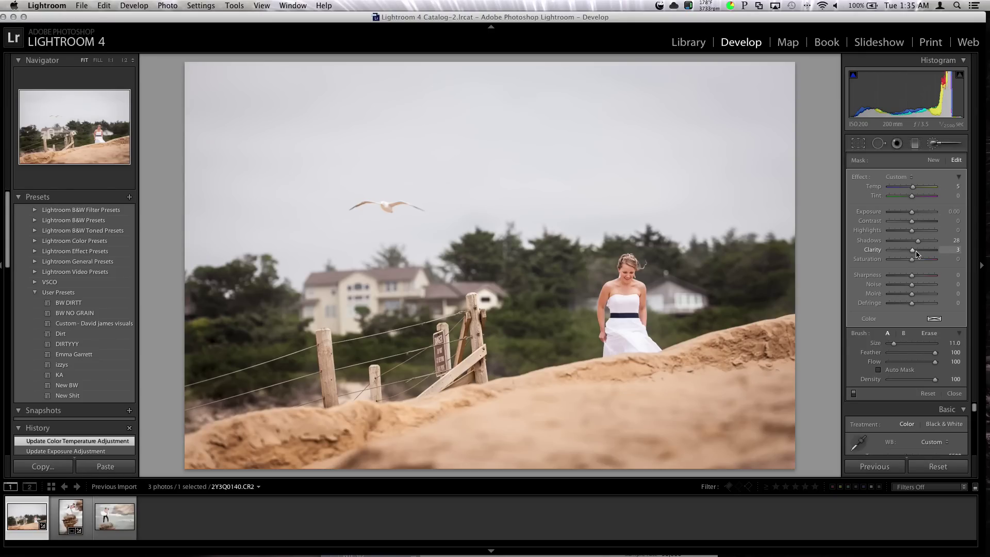
pyautogui.press('Up')
pyautogui.doubleClick(914, 186)
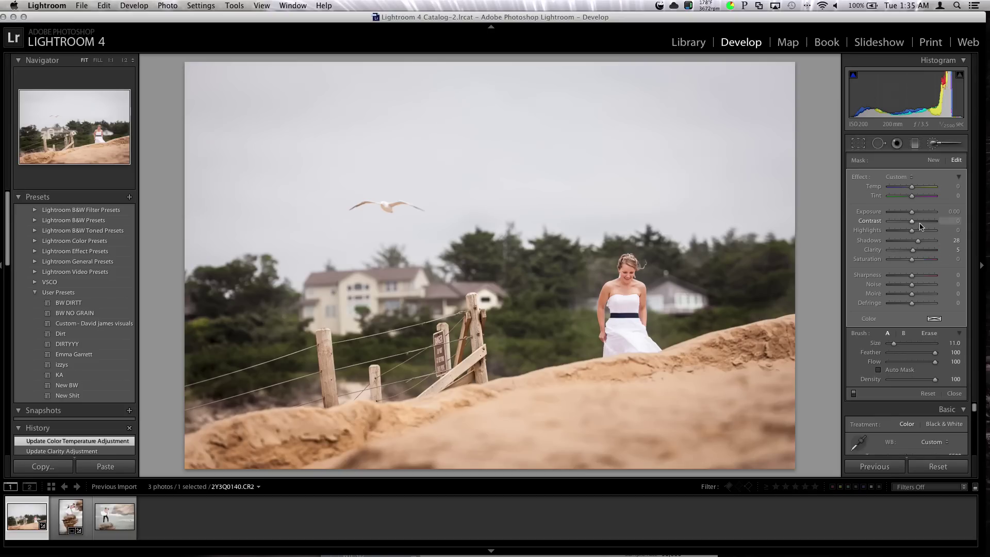
pyautogui.press('Up')
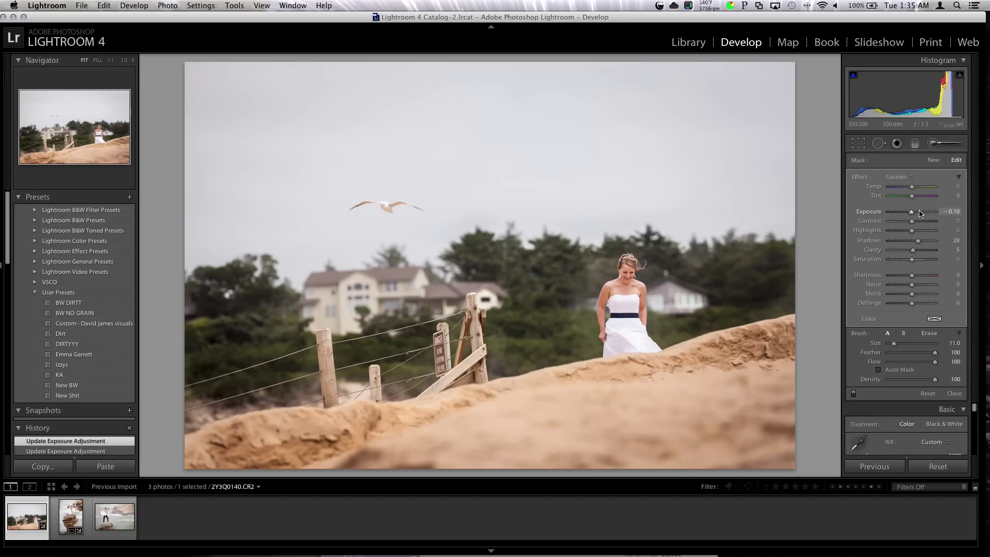
pyautogui.click(935, 144)
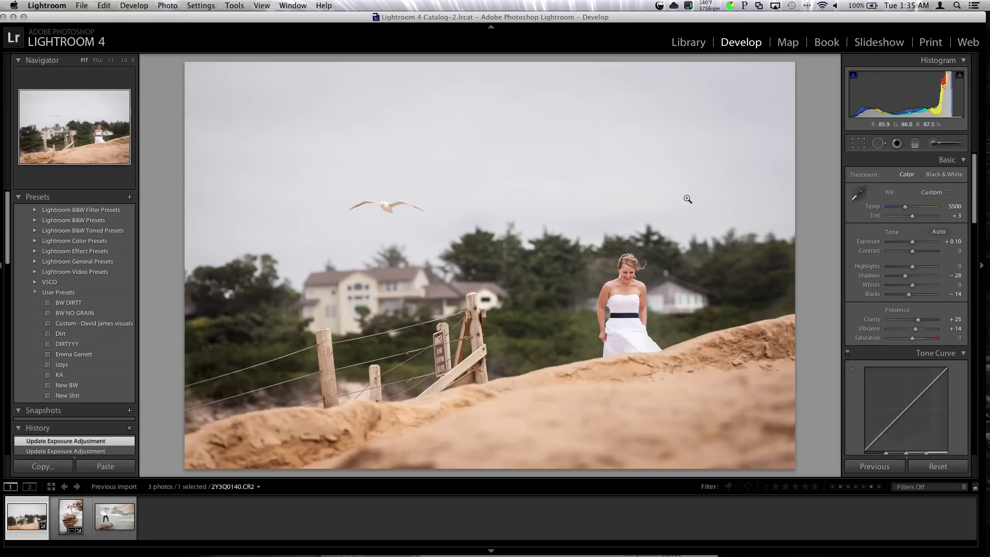
# - Compare the edited bride photo with its Before version several times
pyautogui.press('\\')
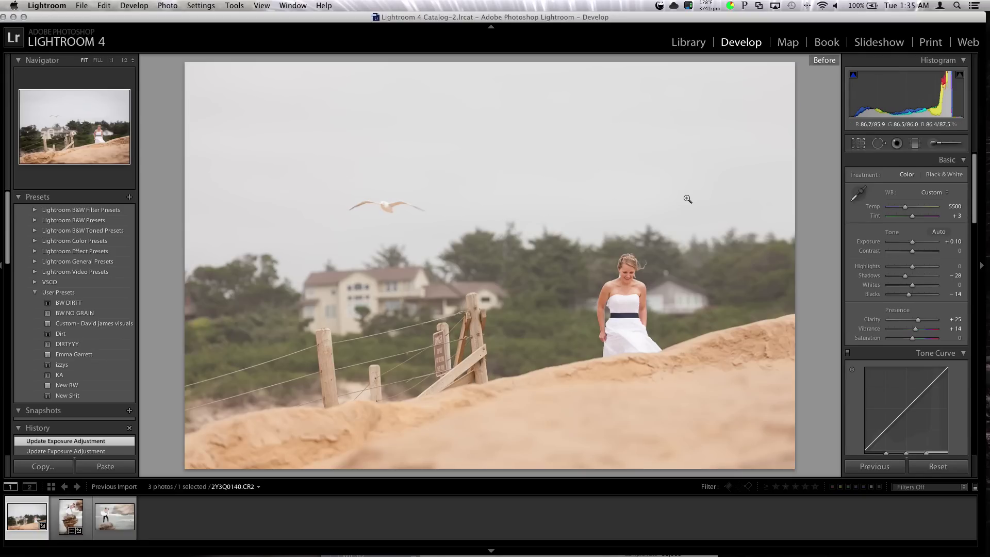
pyautogui.press('\\')
pyautogui.press('\\')
pyautogui.press('\\')
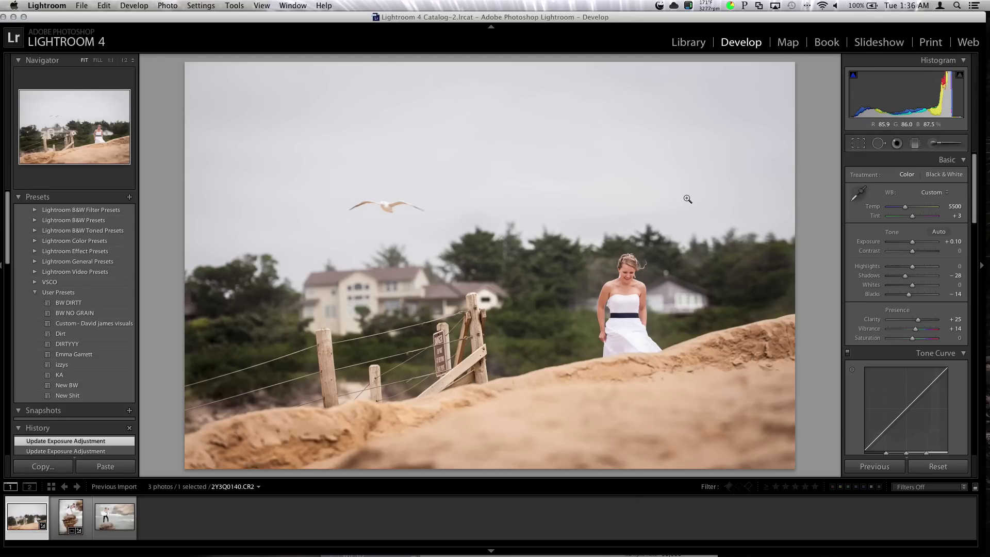
pyautogui.press('\\')
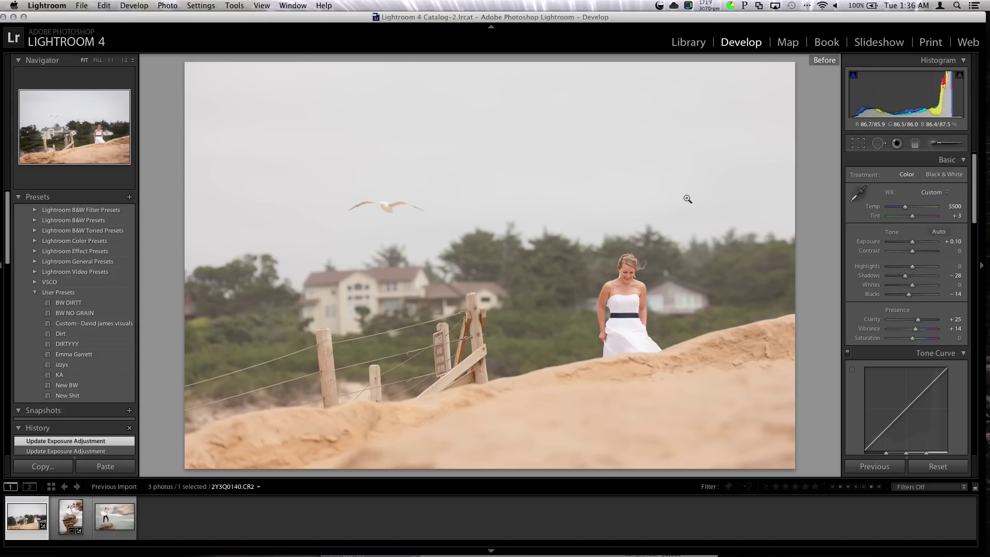
pyautogui.press('\\')
pyautogui.press('\\')
pyautogui.press('\\')
pyautogui.press('\\')
pyautogui.press('\\')
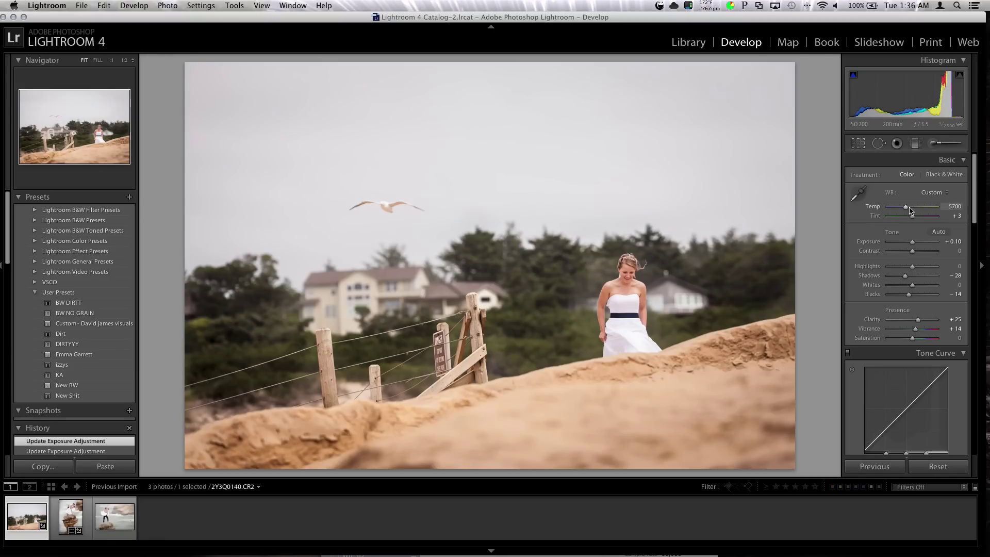
# - Set the white balance Temp of the bride photo to 5600
pyautogui.press('Down')
pyautogui.press('Down')
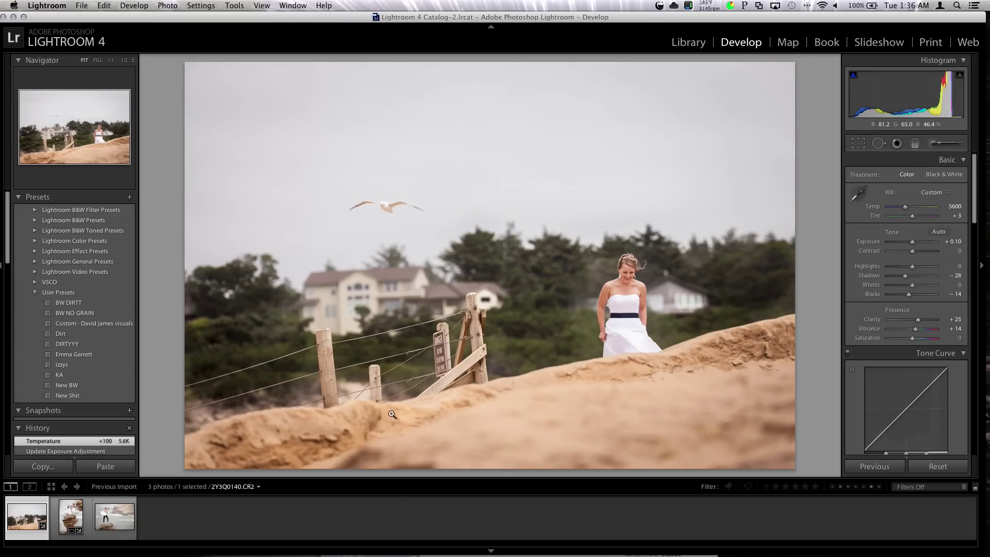
# - Open the photo of the couple kissing on the rock and remove its colour with Saturation -100
pyautogui.click(109, 518)
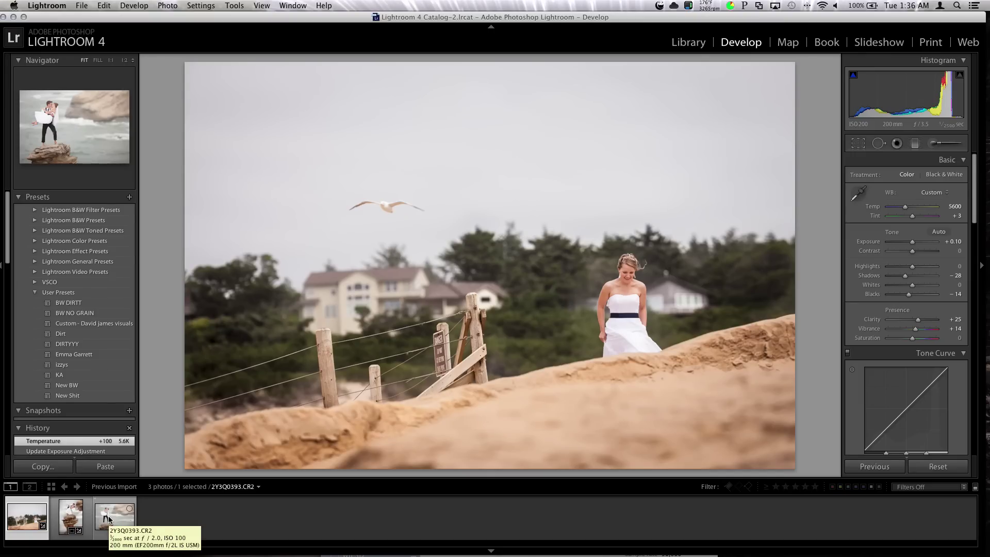
pyautogui.click(109, 518)
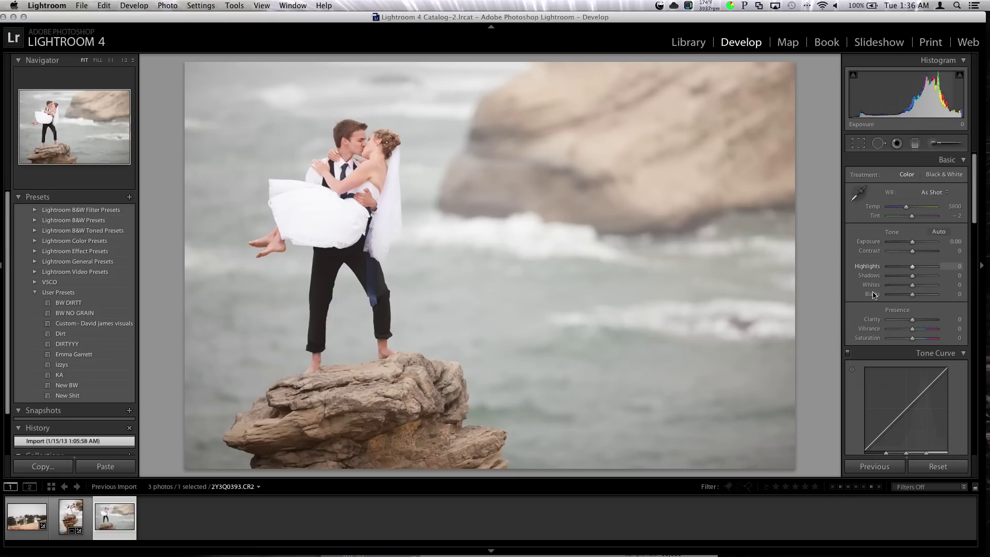
pyautogui.moveTo(911, 338); pyautogui.dragTo(823, 347)
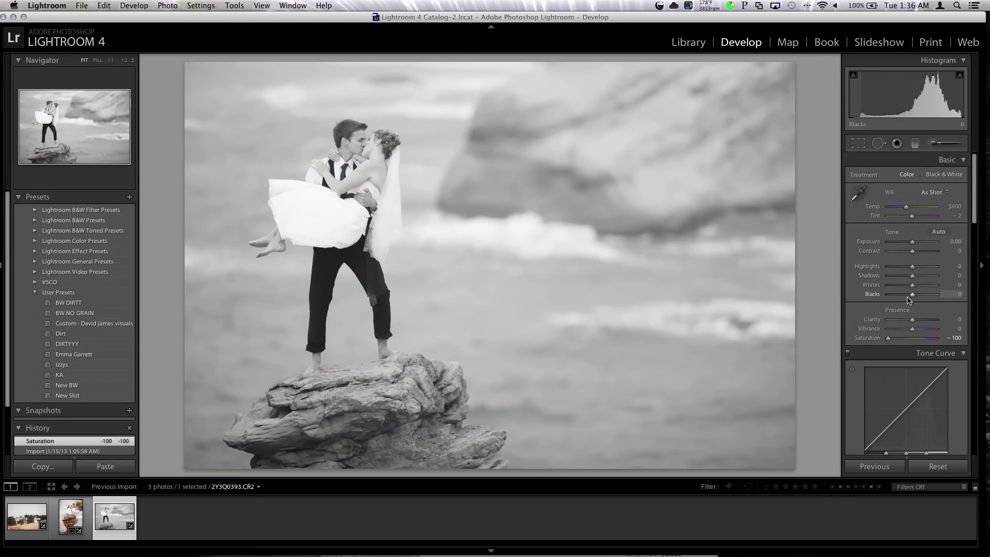
# - Set the couple photo's Clarity to +39, Shadows to -24, Exposure to +0.25 and Highlights to -10
pyautogui.moveTo(912, 319); pyautogui.dragTo(921, 320)
pyautogui.moveTo(912, 276); pyautogui.dragTo(906, 280)
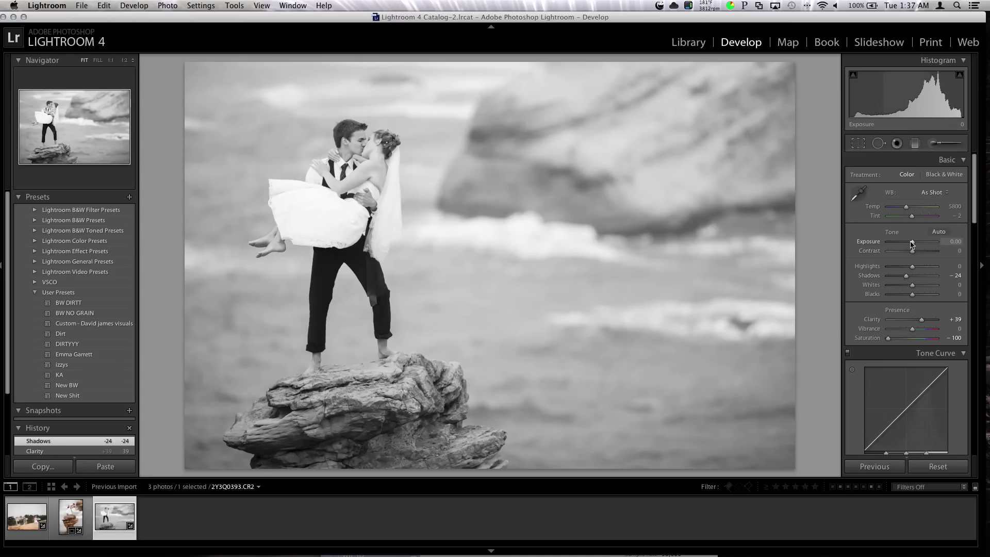
pyautogui.moveTo(914, 245); pyautogui.dragTo(915, 246)
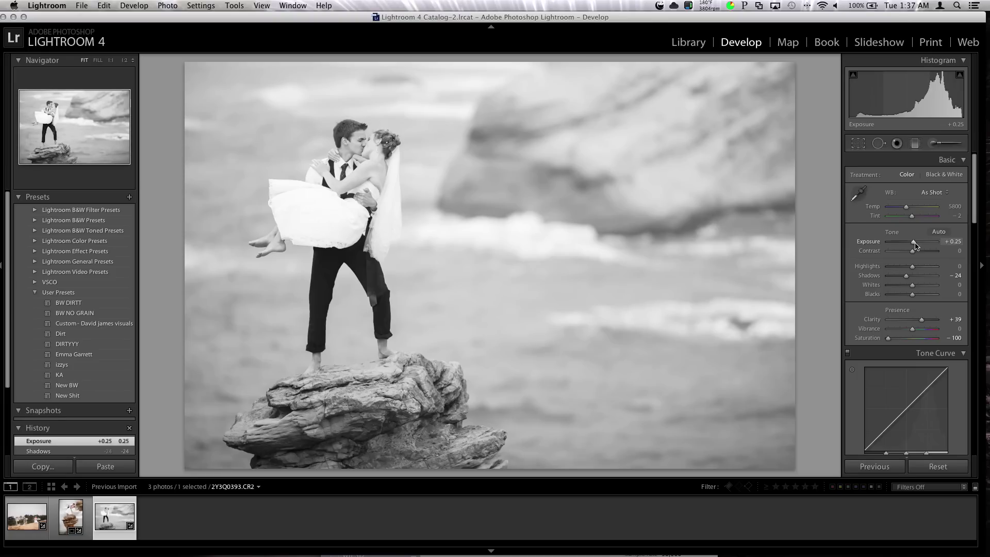
pyautogui.moveTo(913, 266); pyautogui.dragTo(910, 272)
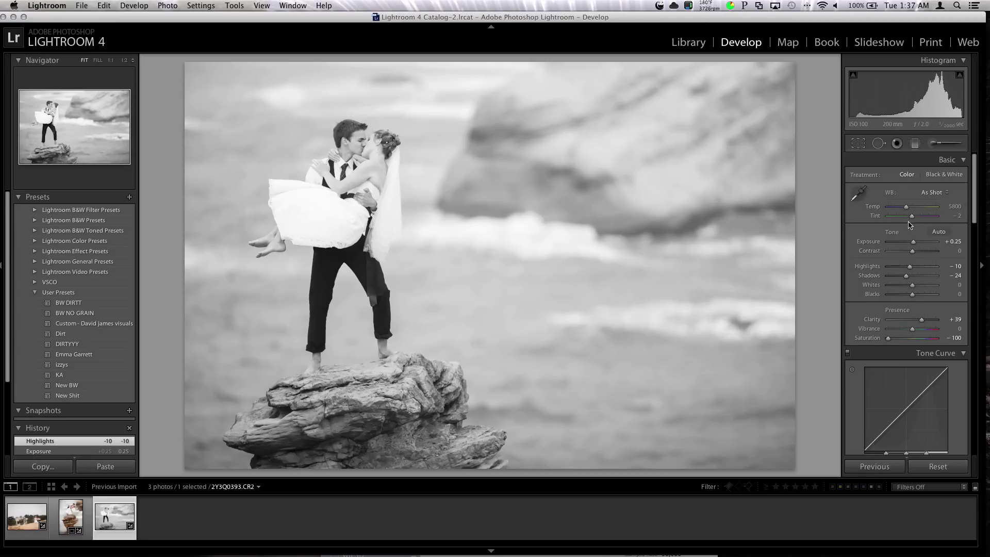
# - Set the Sharpening Amount to 47 and the Post-Crop Vignetting Amount to -10
pyautogui.scroll(-5, 908, 226)
pyautogui.scroll(-10, 908, 225)
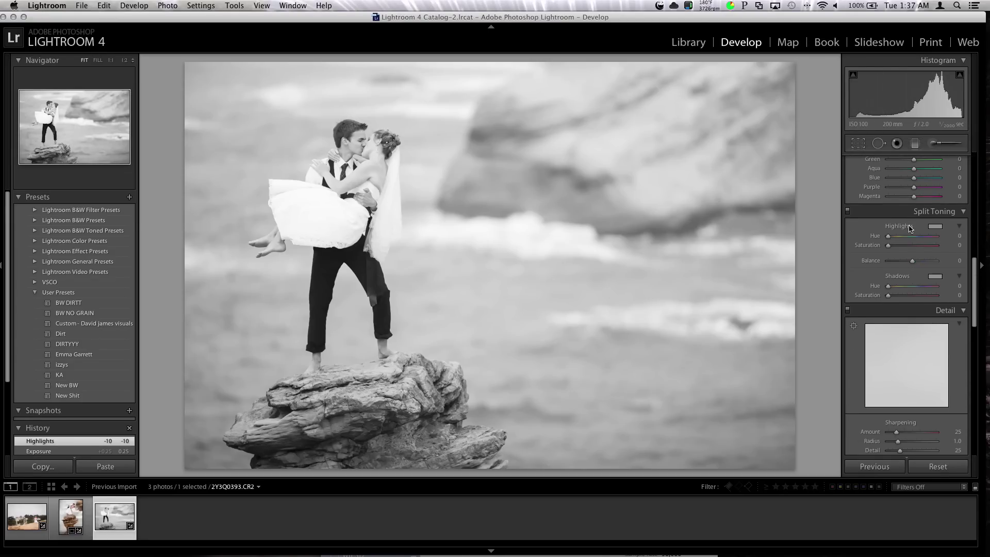
pyautogui.moveTo(898, 335); pyautogui.dragTo(902, 336)
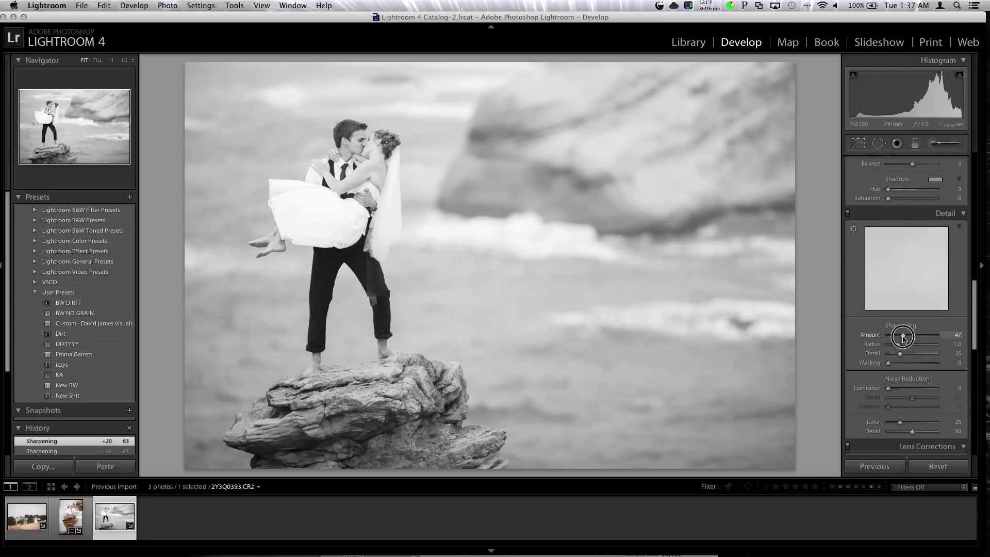
pyautogui.scroll(-3, 900, 330)
pyautogui.scroll(-3, 896, 323)
pyautogui.moveTo(918, 409); pyautogui.dragTo(914, 408)
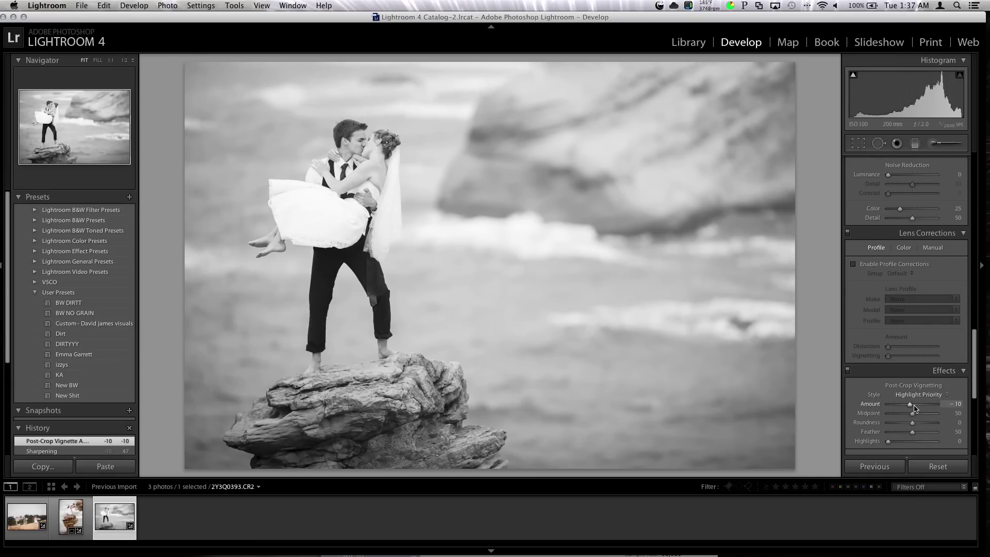
# - Compare Grain Amounts of 26 and 0 on a close-up of the couple, and set the Amount to 27
pyautogui.scroll(3, 914, 408)
pyautogui.scroll(-3, 914, 409)
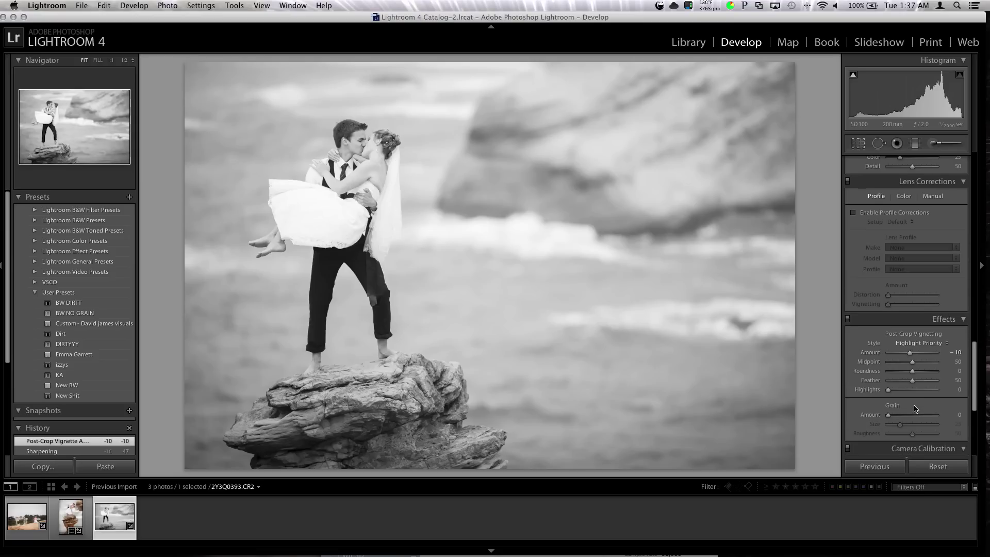
pyautogui.click(900, 411)
pyautogui.moveTo(899, 413); pyautogui.dragTo(901, 413)
pyautogui.click(346, 133)
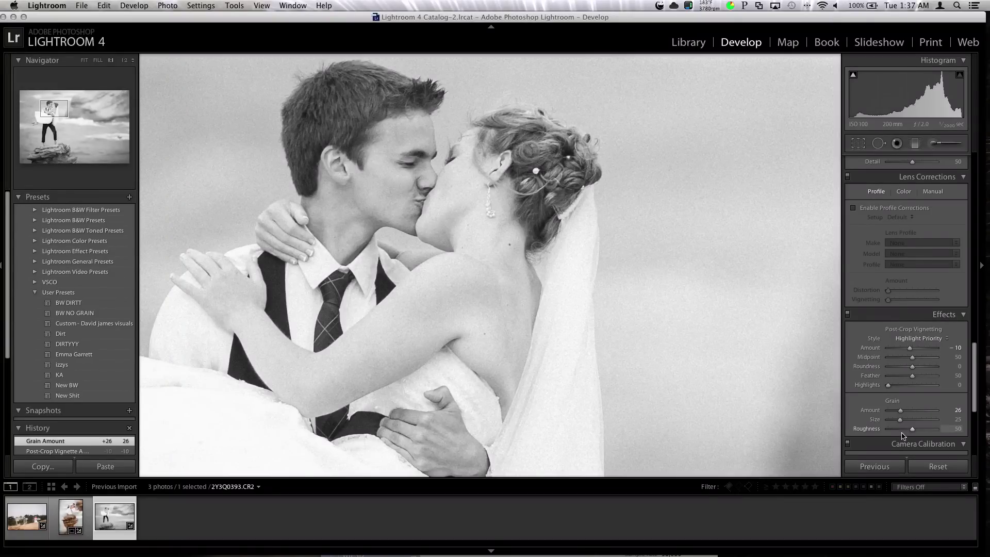
pyautogui.doubleClick(866, 412)
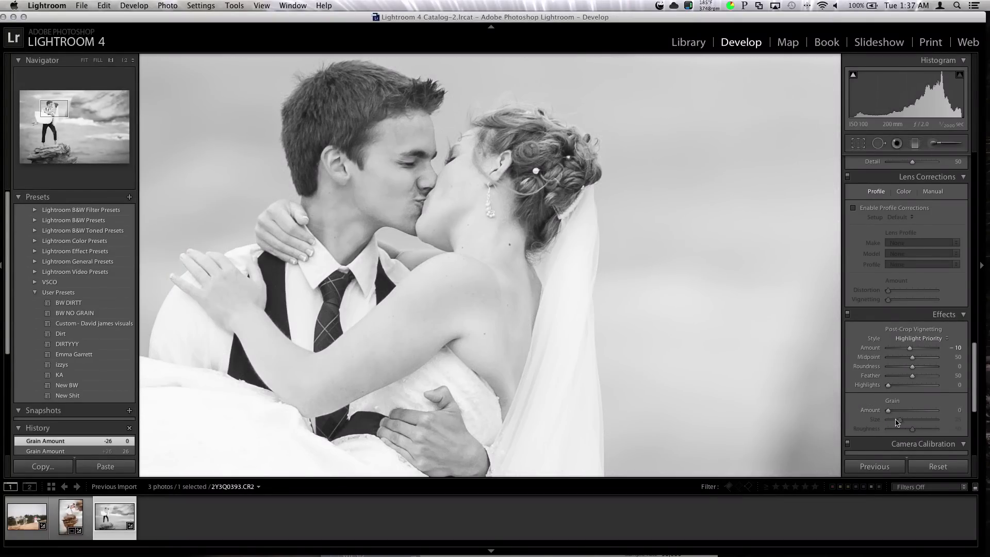
pyautogui.moveTo(895, 410); pyautogui.dragTo(901, 411)
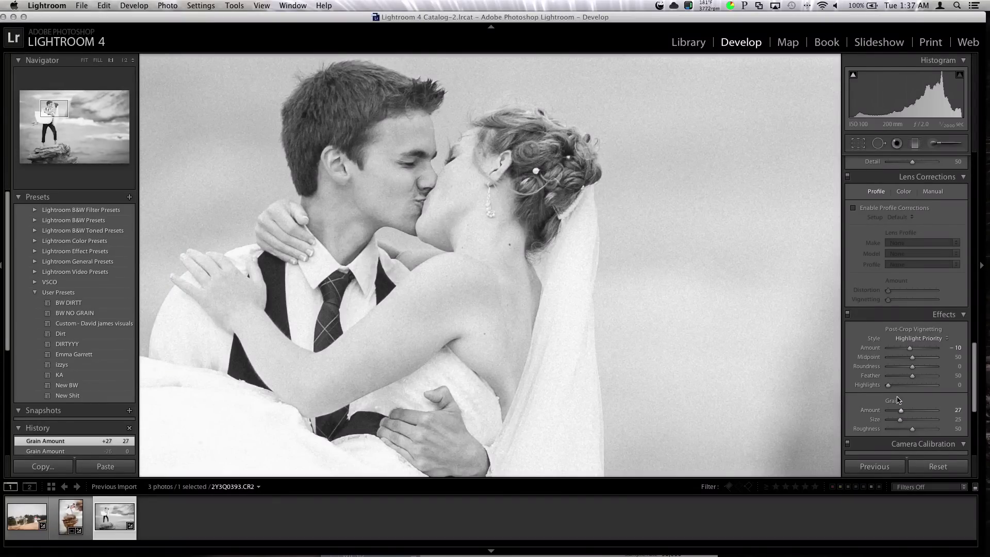
pyautogui.scroll(15, 901, 361)
pyautogui.click(773, 321)
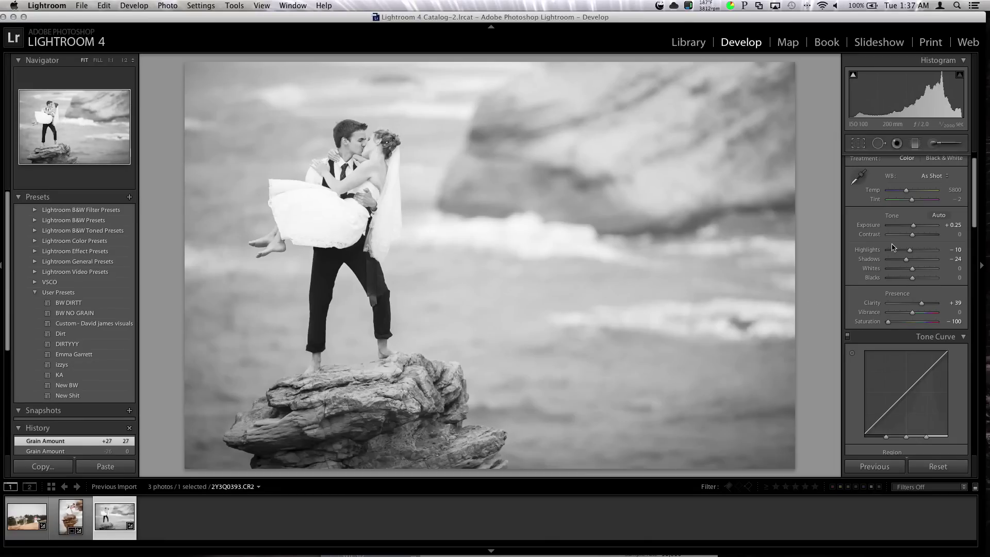
# - Brush a mask with Clarity 86 and Exposure -0.20 over the background cliff and the rock beneath the couple
pyautogui.scroll(2, 936, 154)
pyautogui.click(934, 146)
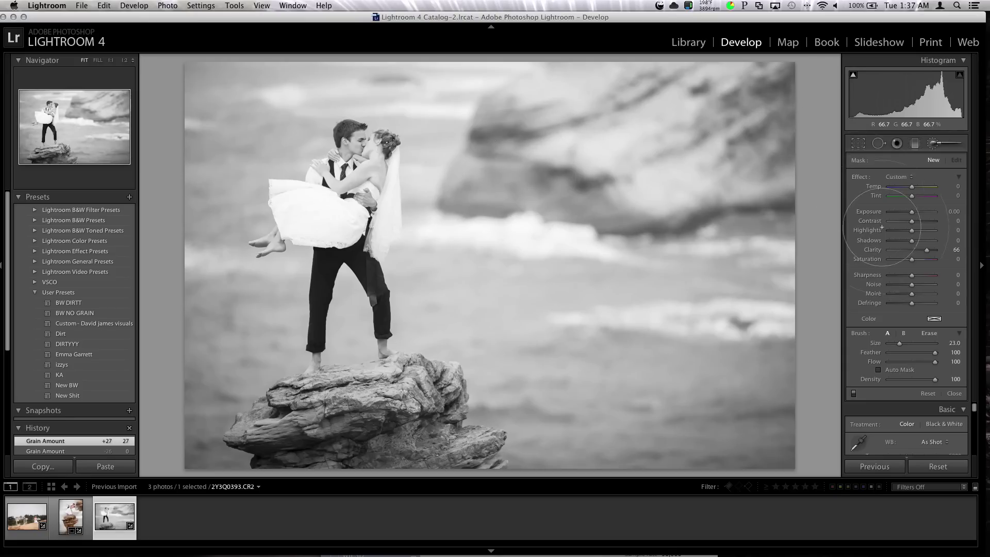
pyautogui.click(534, 176)
pyautogui.moveTo(926, 251); pyautogui.dragTo(935, 253)
pyautogui.moveTo(911, 211); pyautogui.dragTo(909, 212)
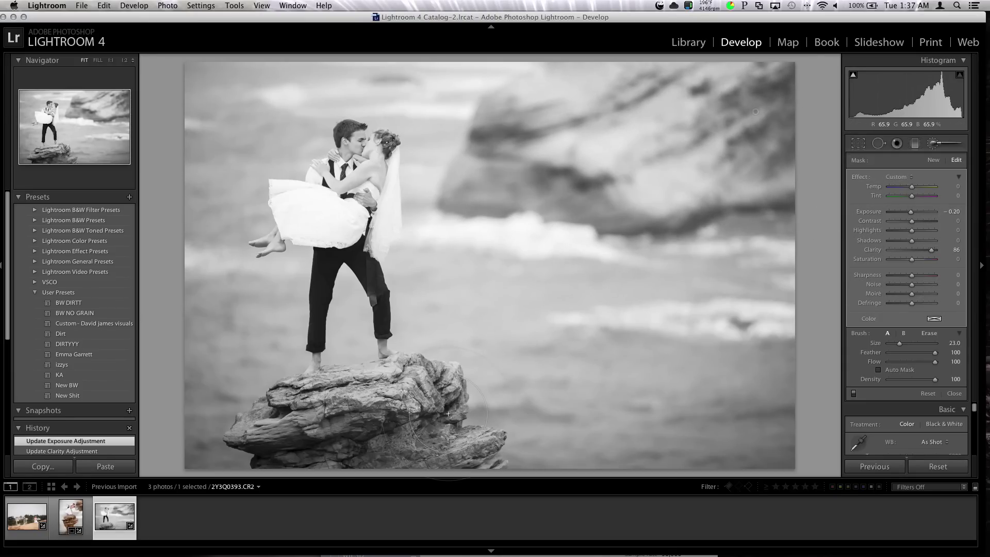
pyautogui.scroll(-3, 326, 441)
pyautogui.moveTo(326, 441)
pyautogui.mouseDown()
pyautogui.moveTo(445, 444)
pyautogui.moveTo(422, 448)
pyautogui.mouseUp()
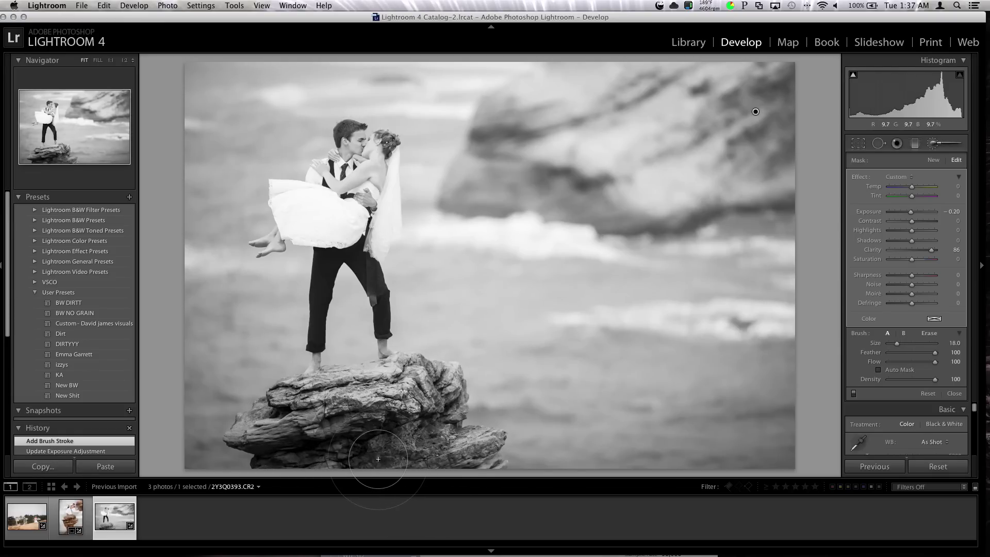
# - Brush a new mask with Clarity 66 over the sea on both sides of the couple, using brush size 18
pyautogui.click(933, 160)
pyautogui.moveTo(708, 343)
pyautogui.mouseDown()
pyautogui.moveTo(670, 413)
pyautogui.moveTo(696, 448)
pyautogui.moveTo(732, 428)
pyautogui.mouseUp()
pyautogui.moveTo(226, 321)
pyautogui.mouseDown()
pyautogui.moveTo(203, 361)
pyautogui.moveTo(227, 75)
pyautogui.mouseUp()
pyautogui.moveTo(272, 136); pyautogui.dragTo(225, 356)
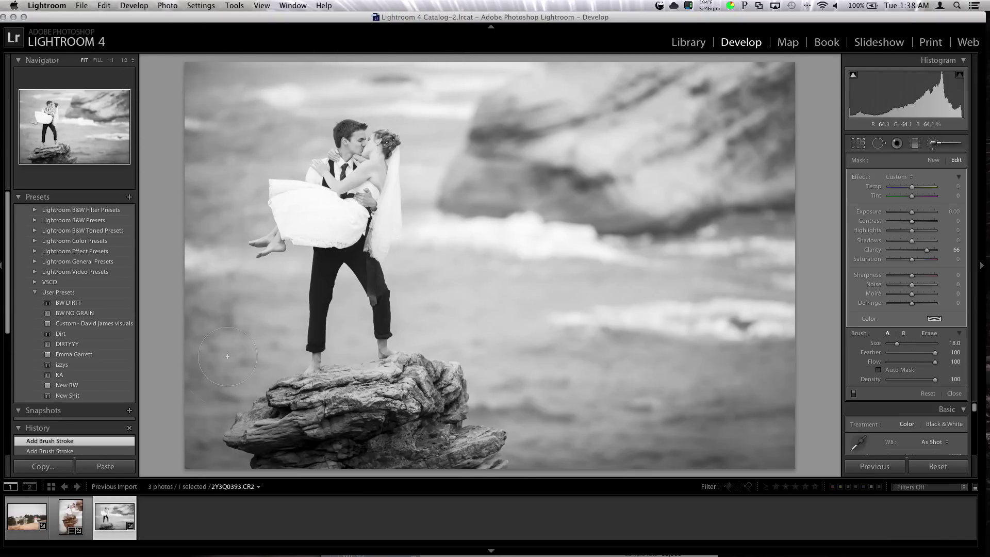
# - Set the sea mask's Exposure to 0.40 and close the Adjustment Brush
pyautogui.scroll(-5, 763, 271)
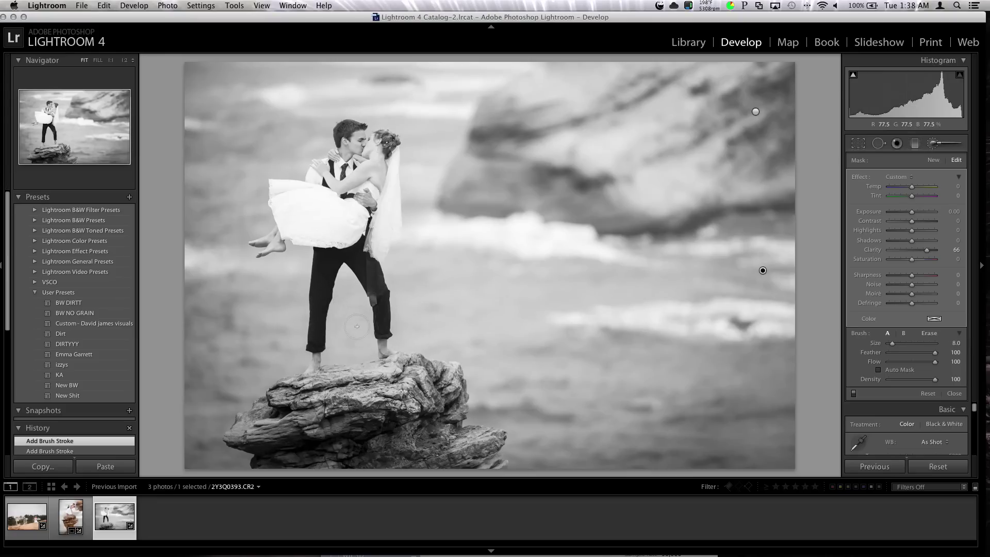
pyautogui.press('Down')
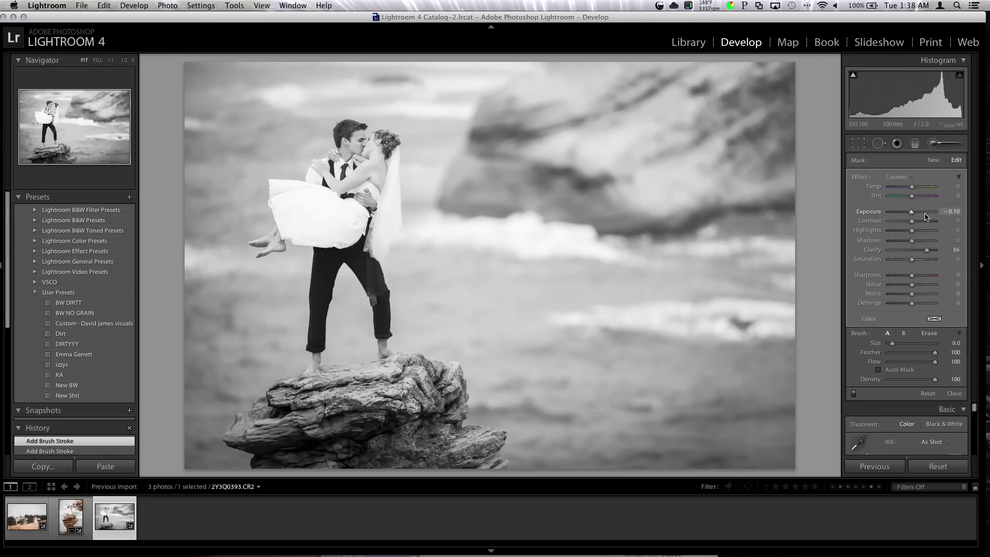
pyautogui.press('Up')
pyautogui.press('Up')
pyautogui.press('Up')
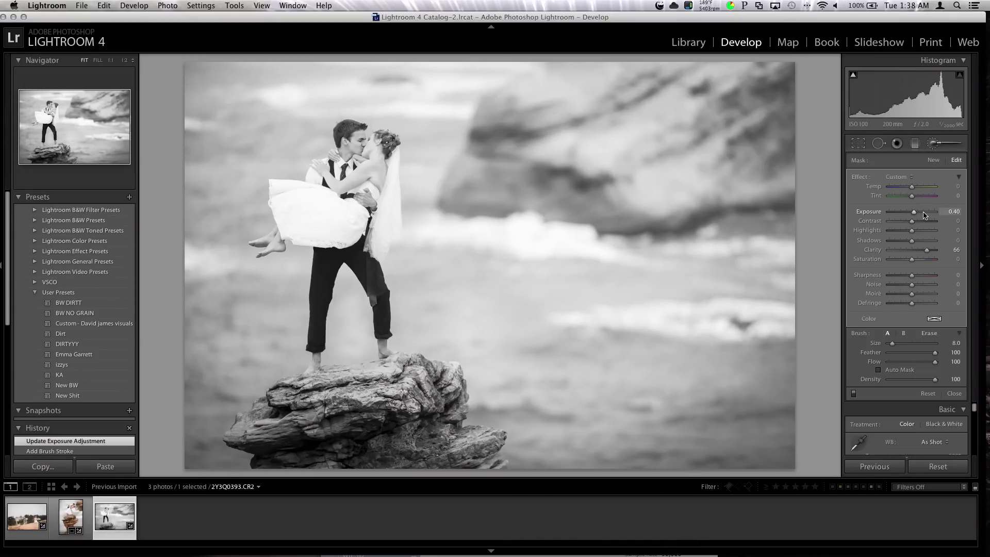
pyautogui.click(933, 144)
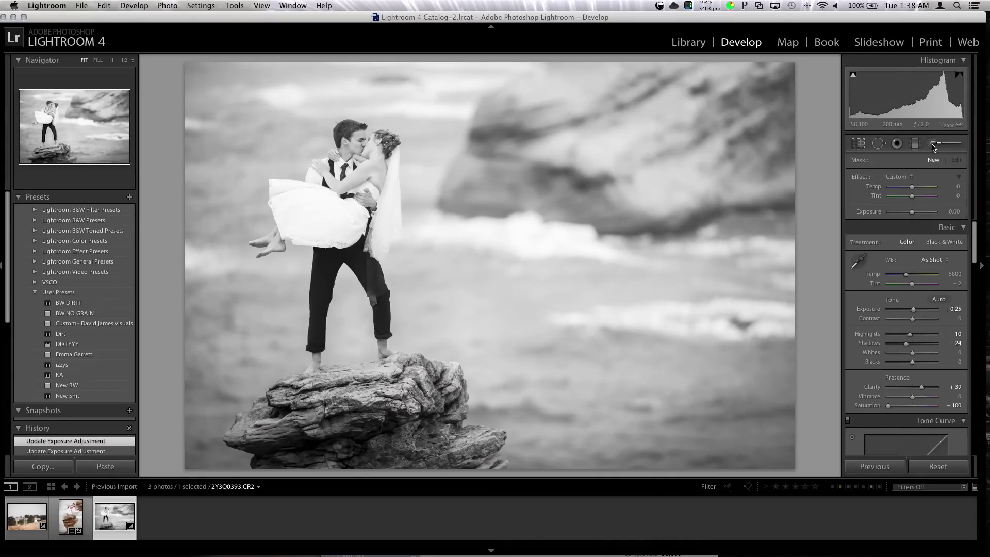
# - Brush a new mask over the couple's upper bodies with brush size 9, and set its Clarity to 0 and Contrast to 40
pyautogui.click(933, 144)
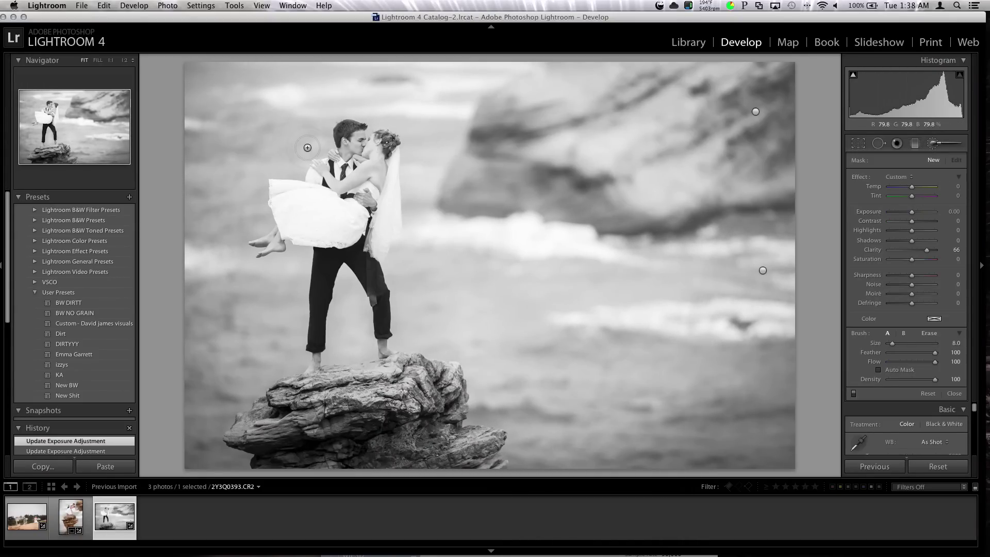
pyautogui.scroll(1, 340, 247)
pyautogui.moveTo(332, 170)
pyautogui.mouseDown()
pyautogui.moveTo(364, 135)
pyautogui.moveTo(398, 172)
pyautogui.mouseUp()
pyautogui.doubleClick(927, 249)
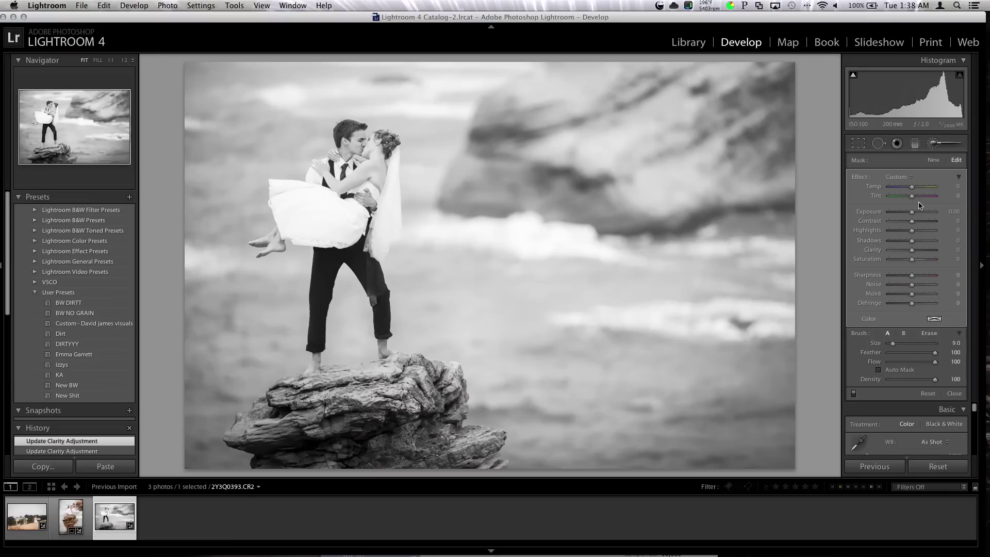
pyautogui.click(921, 222)
pyautogui.scroll(-1, 919, 212)
pyautogui.scroll(1, 917, 212)
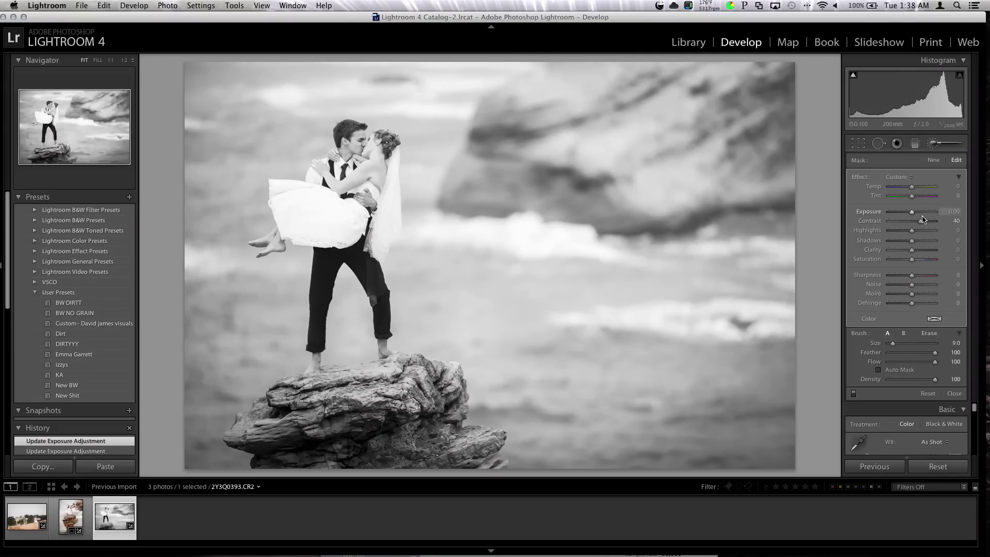
# - Brush a new mask over the bride's dress with Clarity 0 and Highlights -46, and close the Adjustment Brush
pyautogui.click(933, 160)
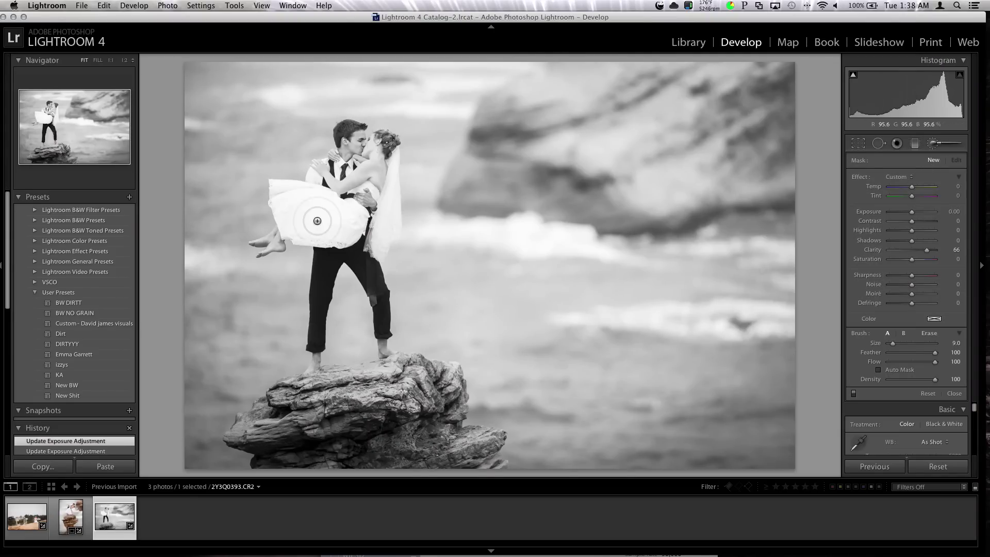
pyautogui.moveTo(344, 218); pyautogui.dragTo(330, 226)
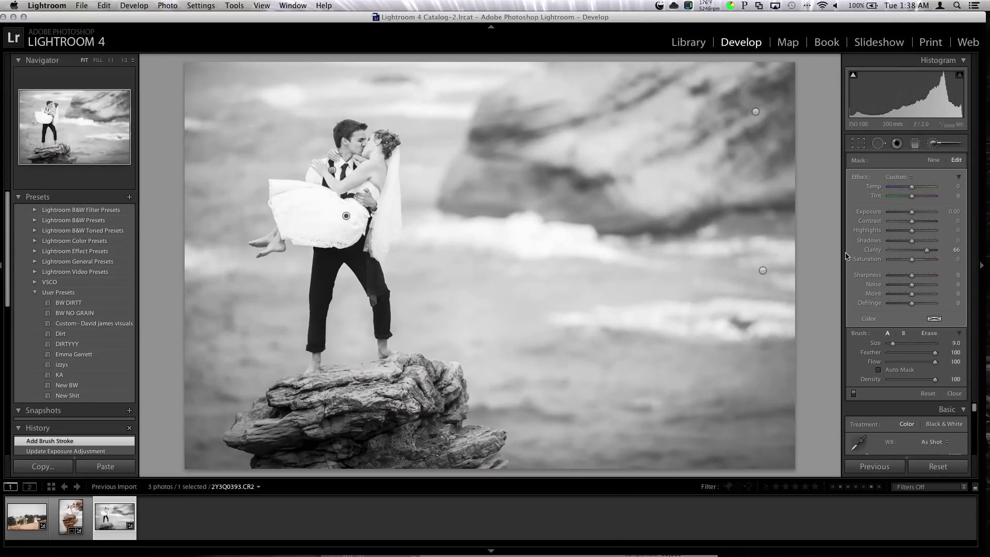
pyautogui.moveTo(926, 249)
pyautogui.mouseDown()
pyautogui.moveTo(906, 222)
pyautogui.moveTo(891, 234)
pyautogui.moveTo(902, 234)
pyautogui.mouseUp()
pyautogui.doubleClick(906, 221)
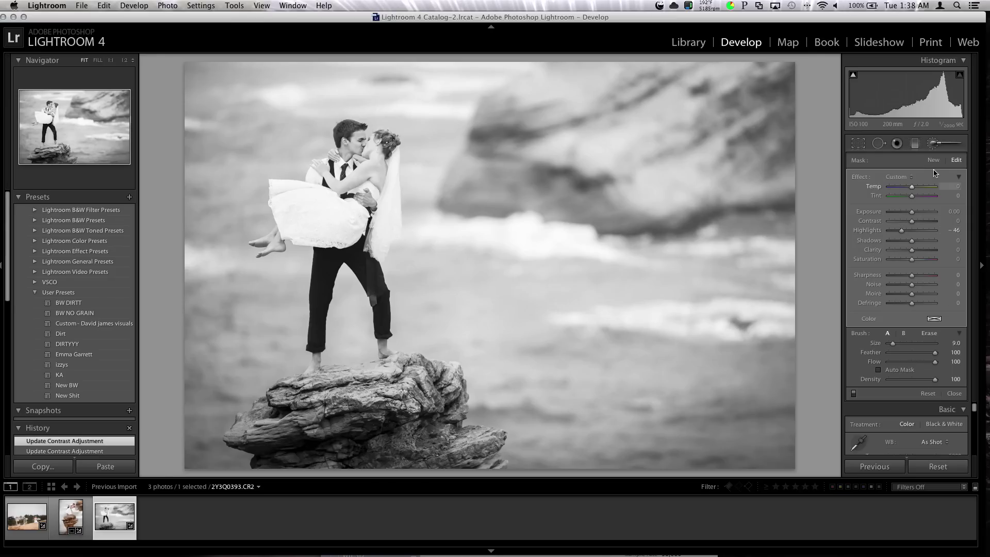
pyautogui.click(933, 144)
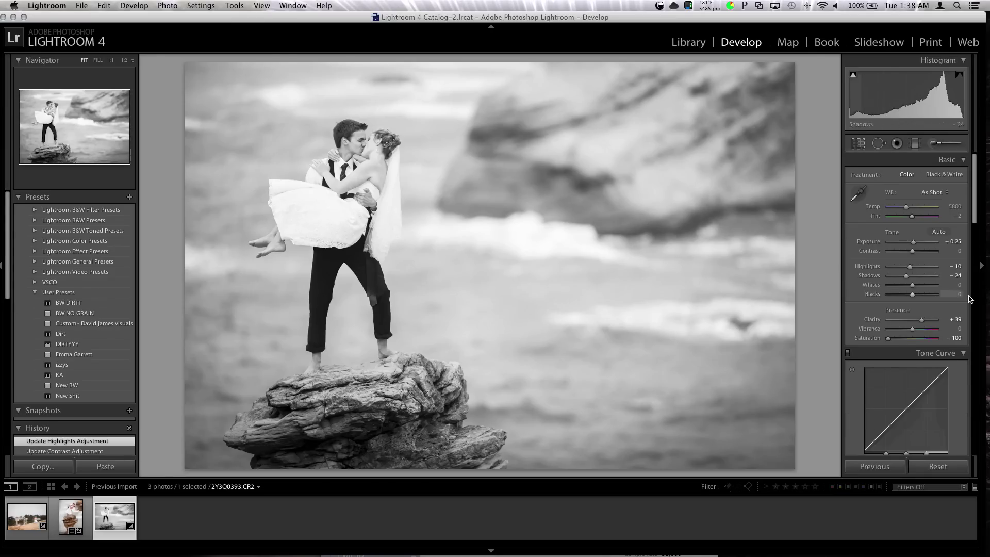
# - Set the whole photo's Contrast to +25 and compare the edit with the Before view
pyautogui.moveTo(913, 251); pyautogui.dragTo(921, 252)
pyautogui.press('Down')
pyautogui.press('Down')
pyautogui.press('Down')
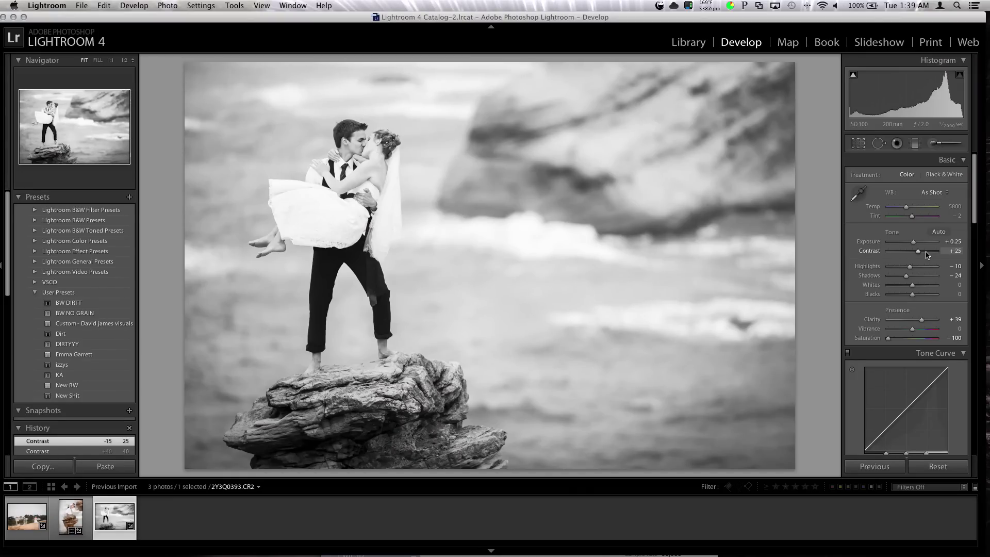
pyautogui.press('\\')
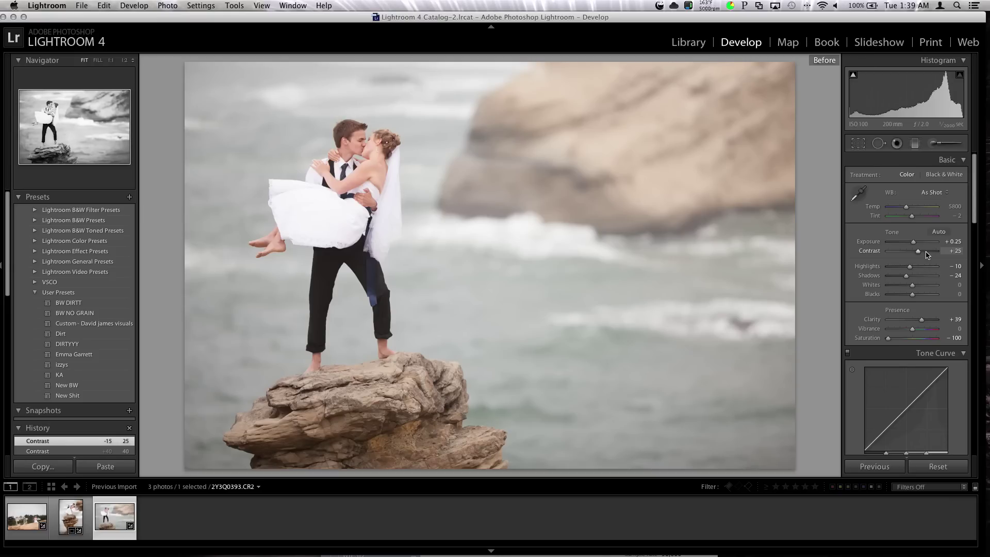
pyautogui.press('\\')
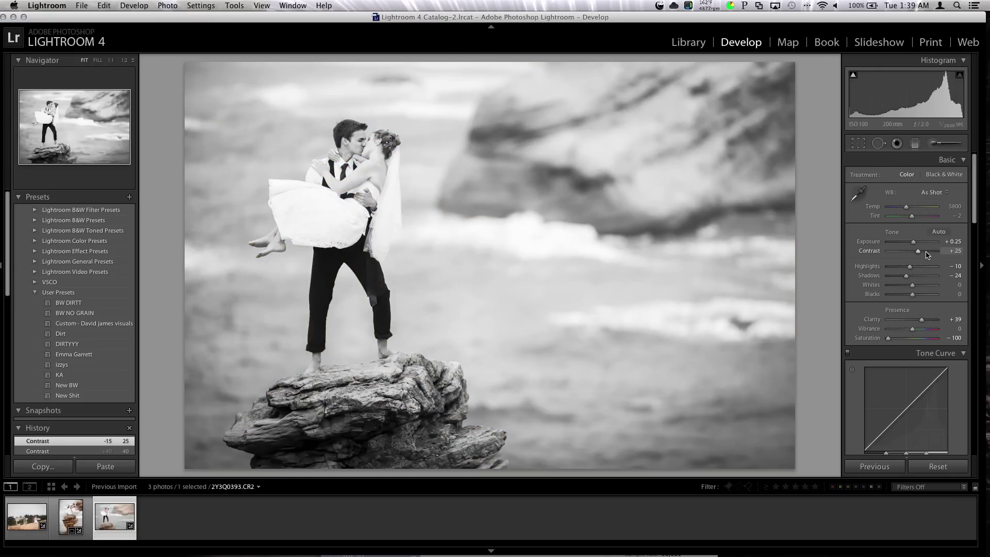